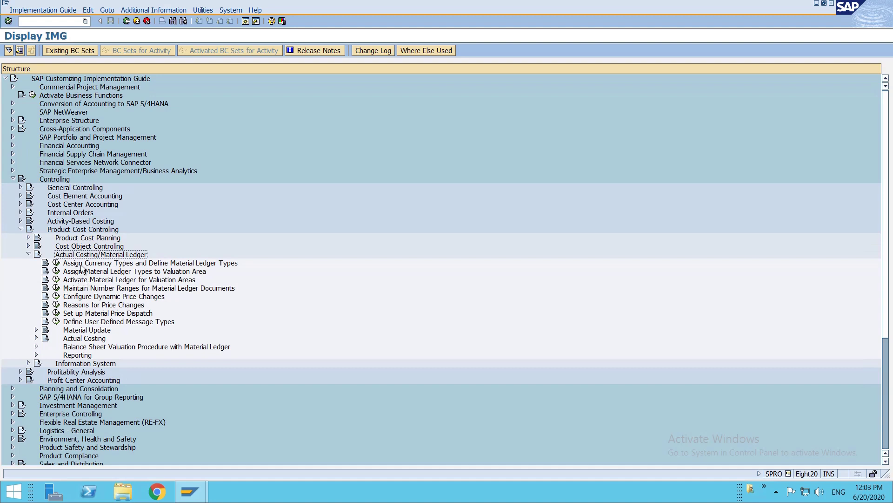
click(81, 263)
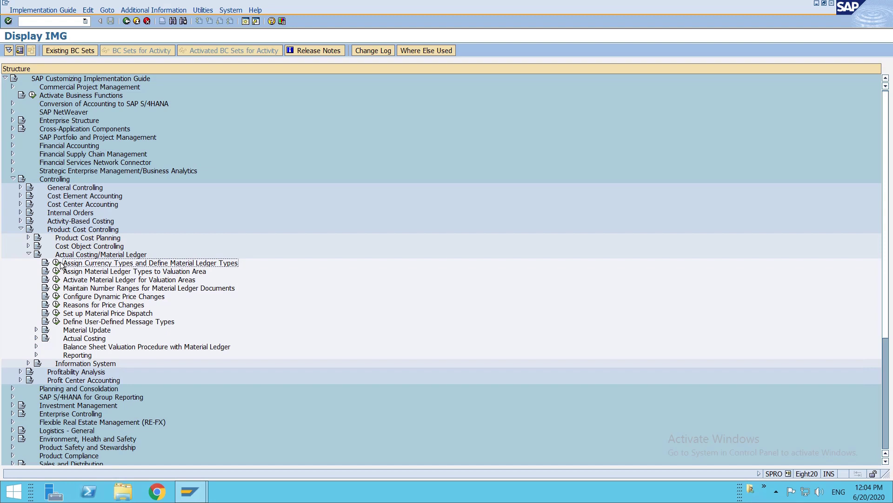
click(28, 254)
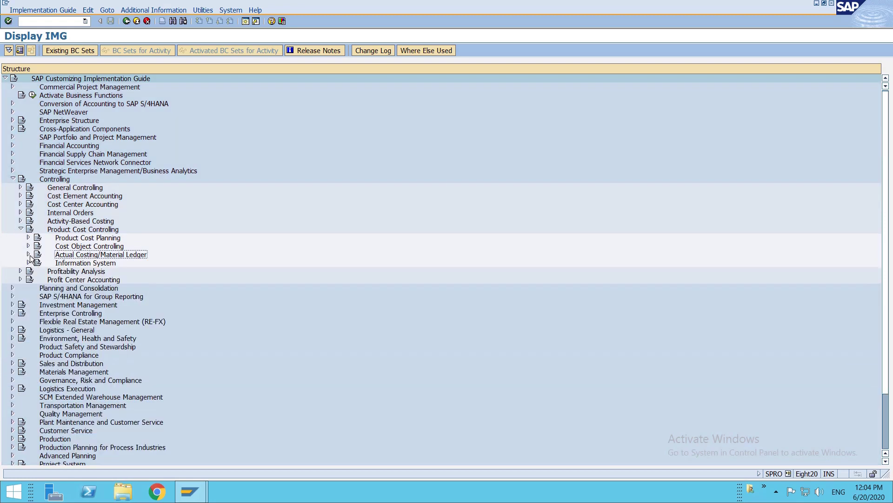
double_click(58, 121)
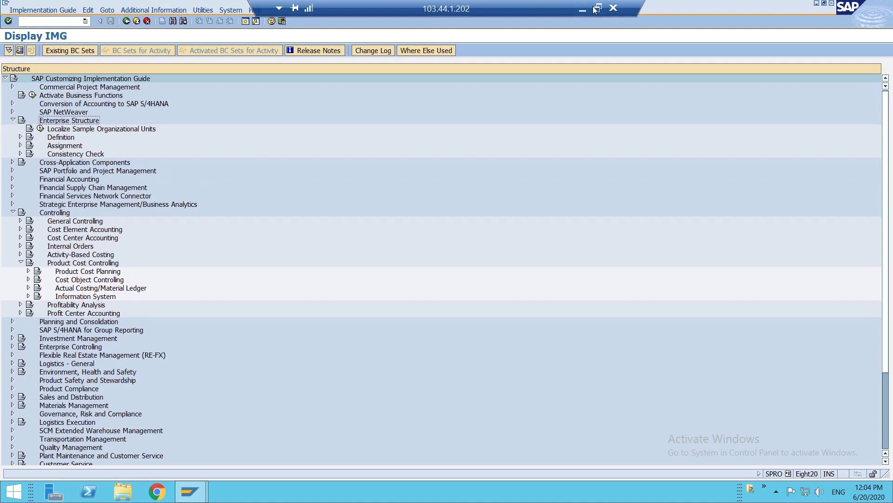
double_click(593, 6)
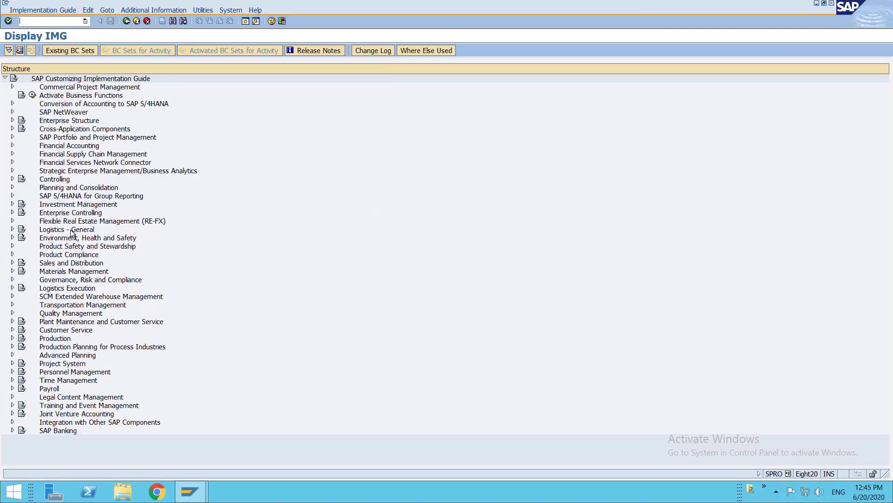
- Expand Controlling, Product Cost Controlling and Actual Costing/Material Ledger, and review the activities for assigning and activating the material ledger
click(55, 180)
double_click(55, 181)
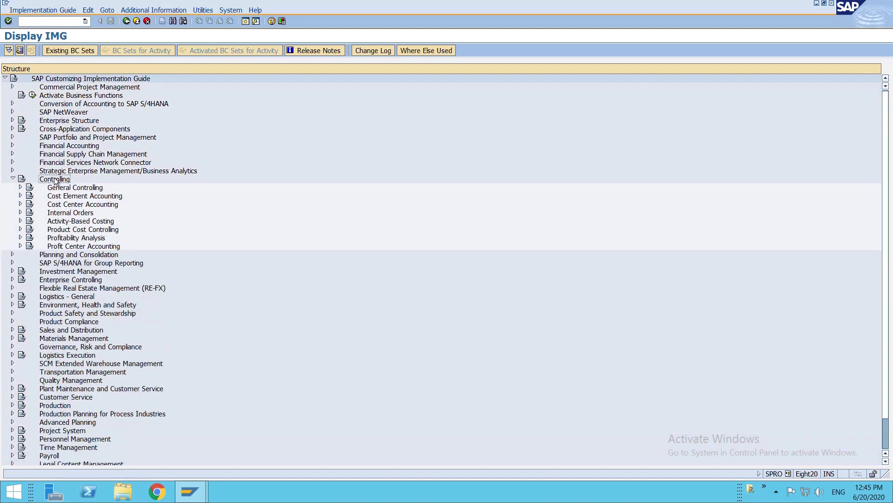
double_click(66, 233)
click(74, 256)
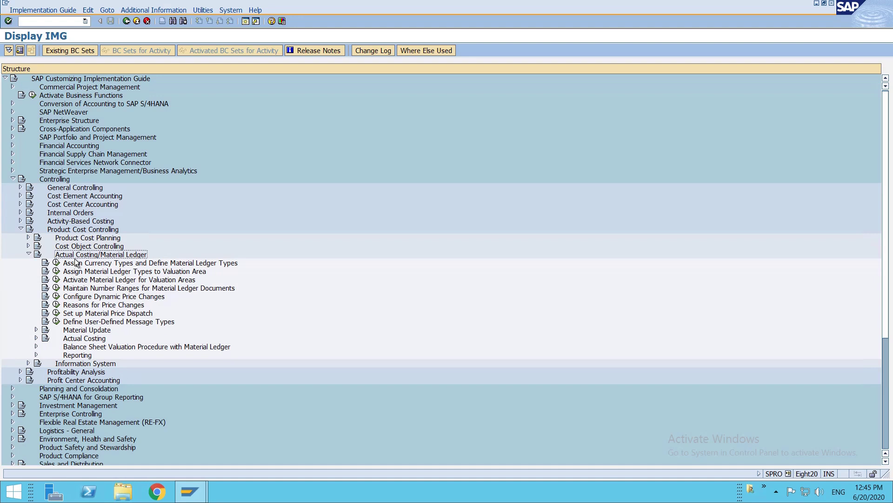
click(102, 264)
click(103, 273)
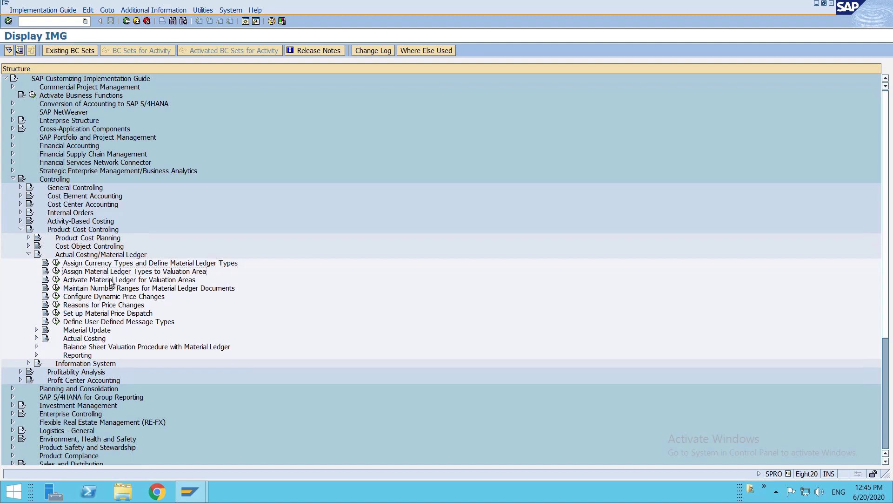
click(111, 281)
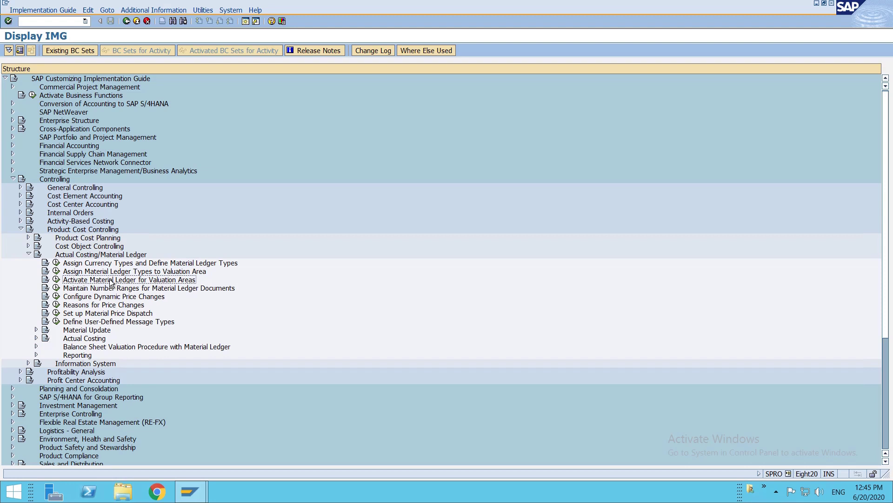
click(157, 273)
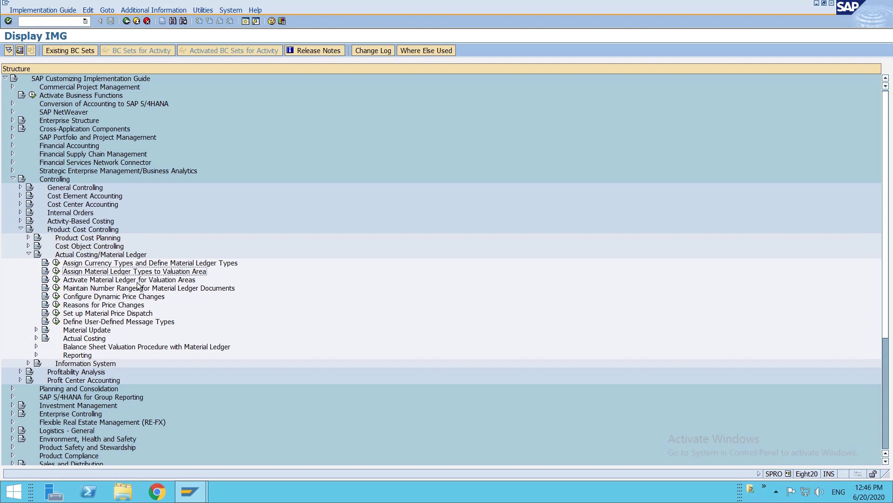
click(137, 282)
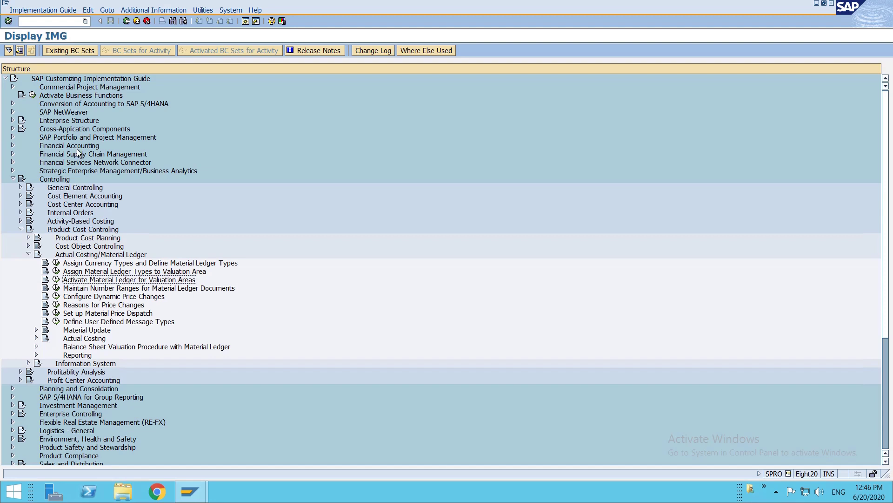
- Open the Define Plant activity within Enterprise Structure, Definition, Logistics - General
click(57, 122)
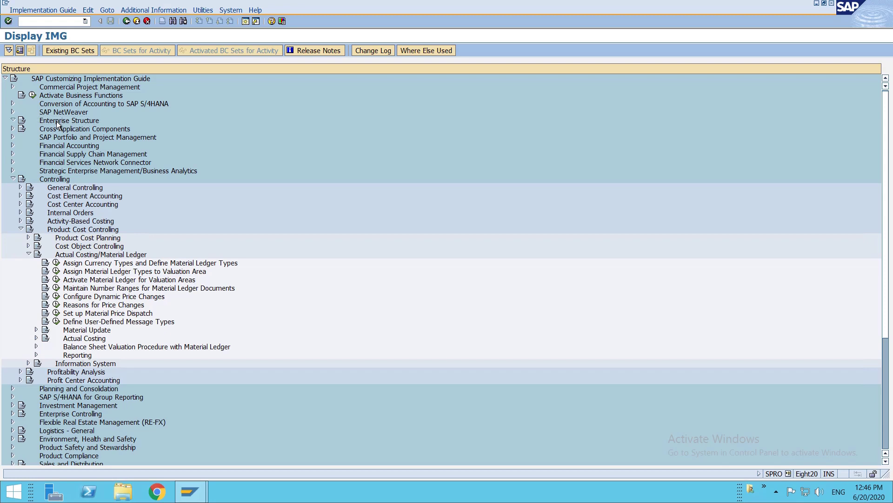
double_click(56, 121)
double_click(59, 136)
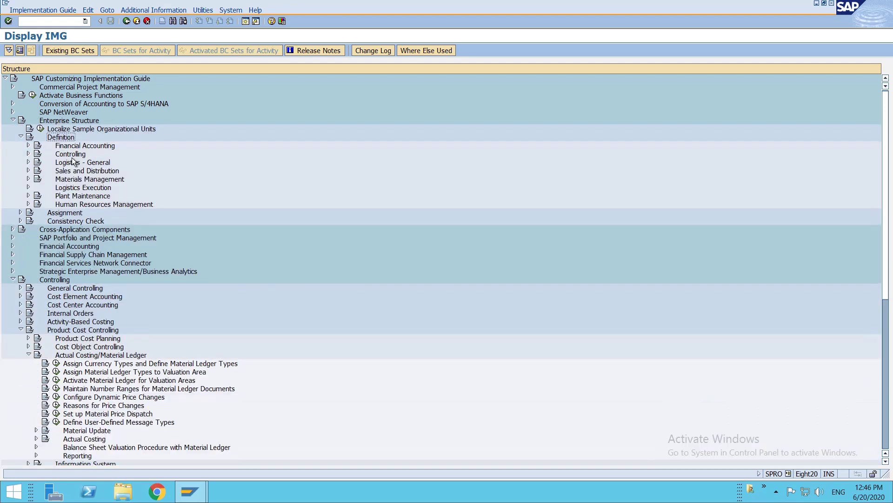
click(84, 172)
double_click(82, 162)
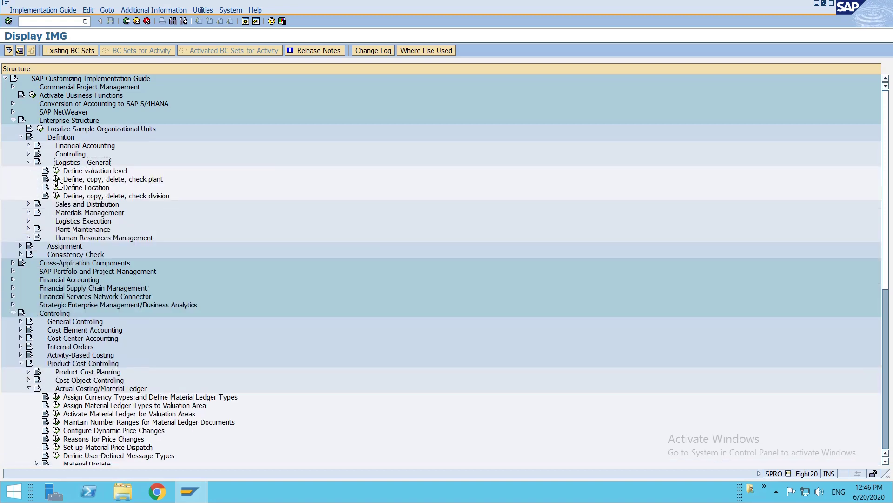
click(58, 180)
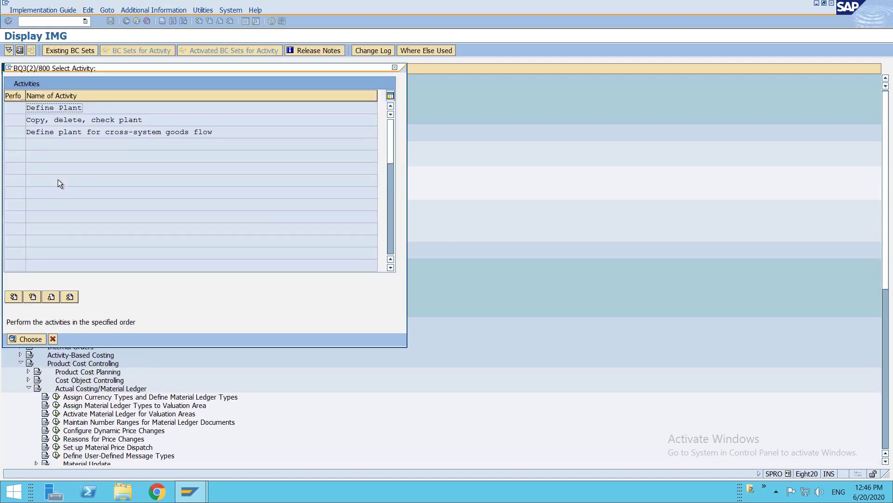
double_click(65, 114)
- Create a new plant entry with code AMP3 and Name 1 "AMUS Plant 3"
click(46, 52)
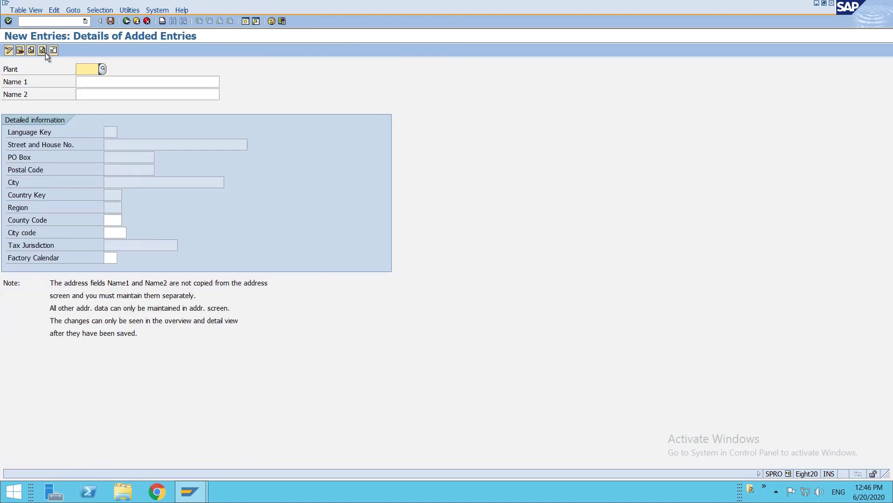
text(amp3)
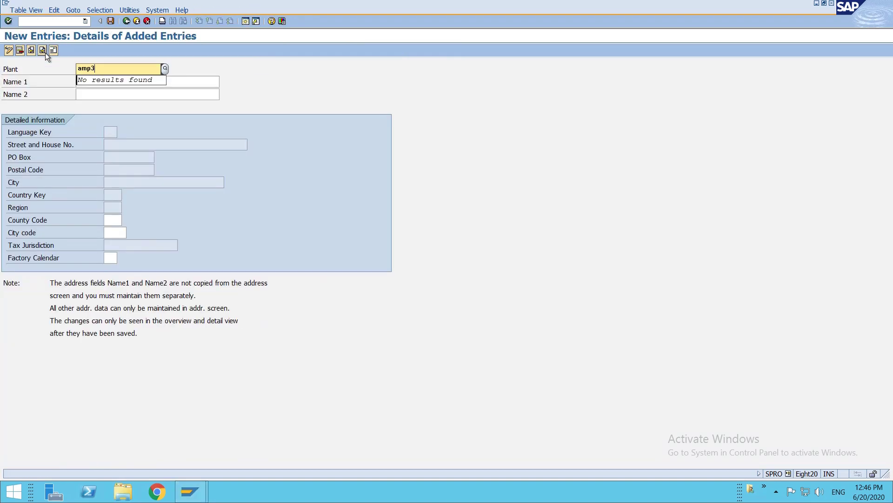
key(Tab)
text(AMU)
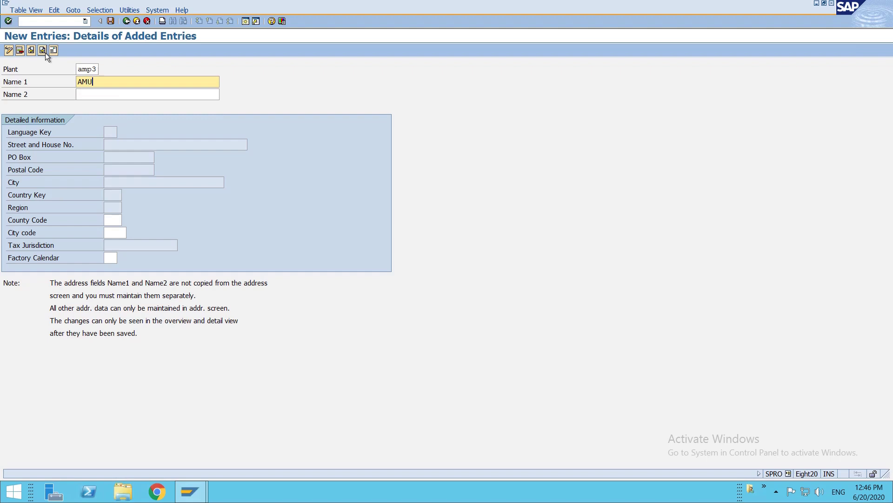
text(S Plant 3)
- Fill in plant AMP3's address with country US and region CA (California), and confirm it
click(50, 47)
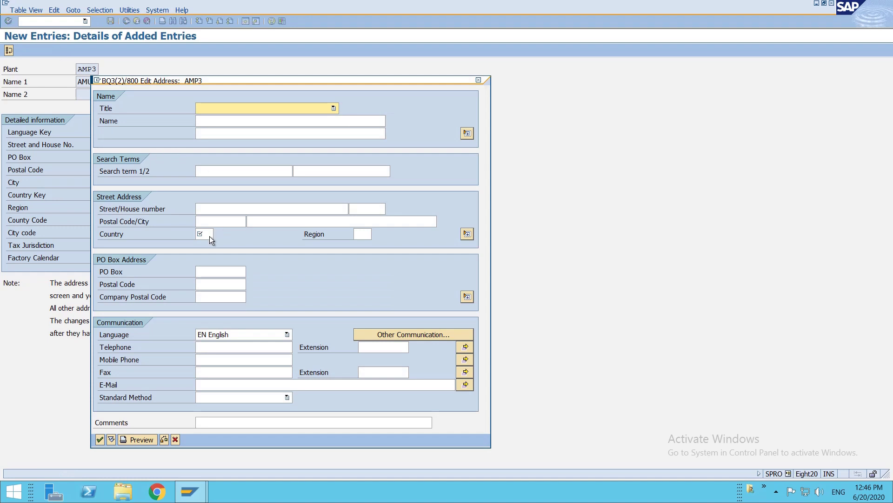
click(209, 236)
text(US)
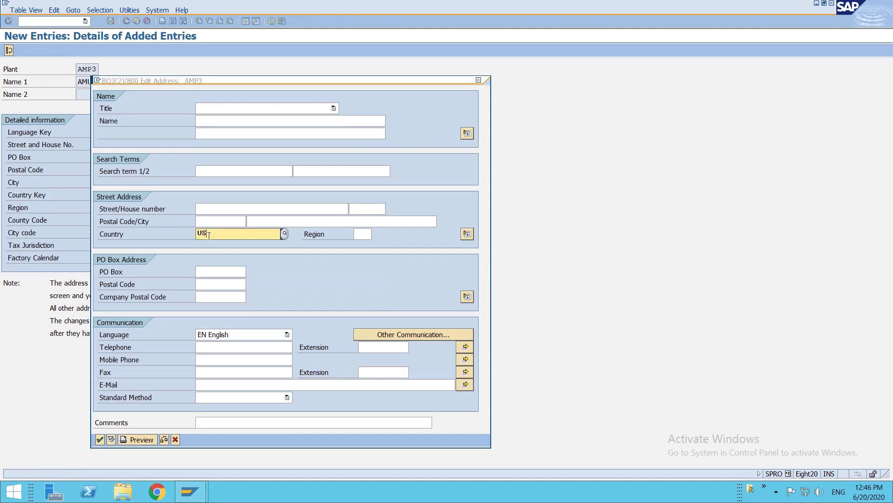
key(Tab)
key(F4)
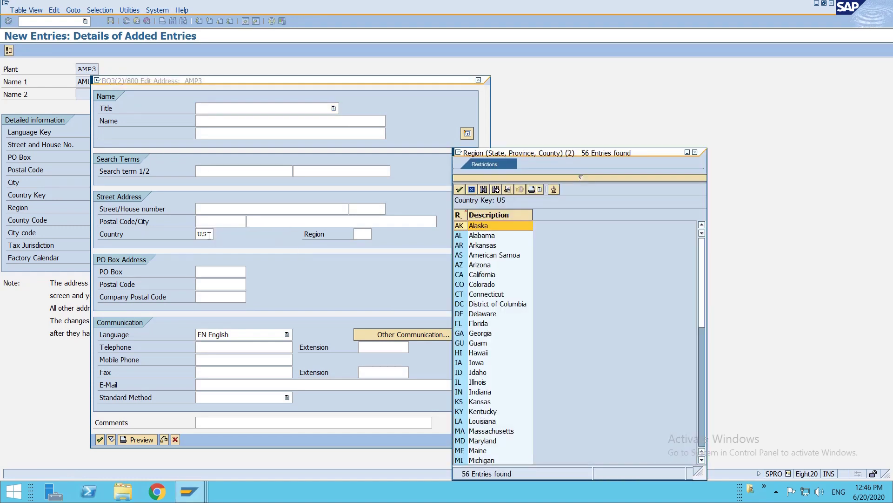
double_click(485, 274)
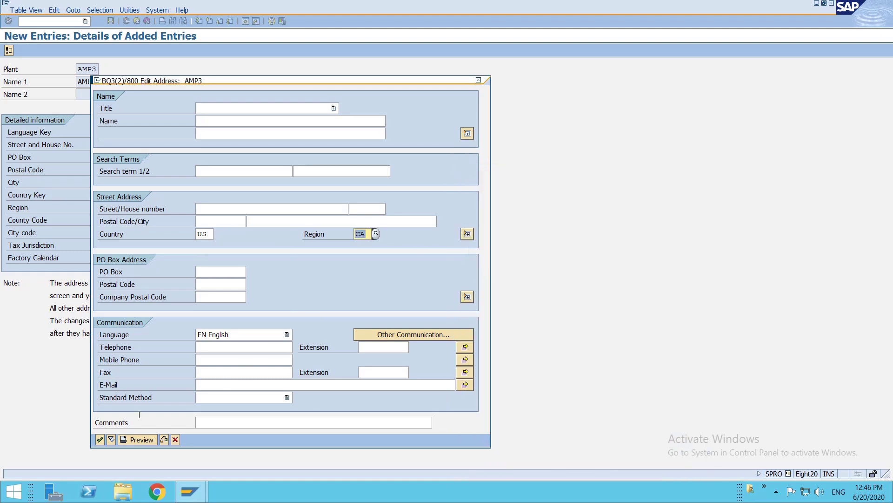
click(100, 440)
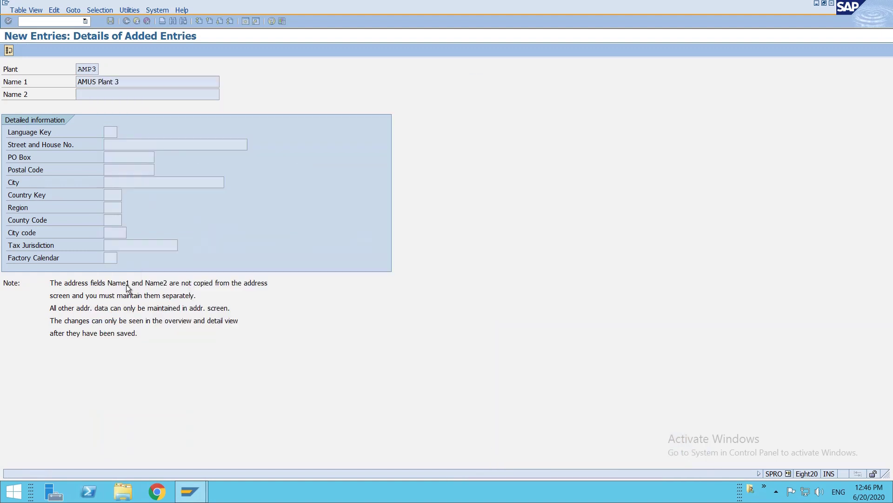
- Set the plant's factory calendar to US, save the entry and return to the IMG structure
click(110, 257)
text(US)
key(Return)
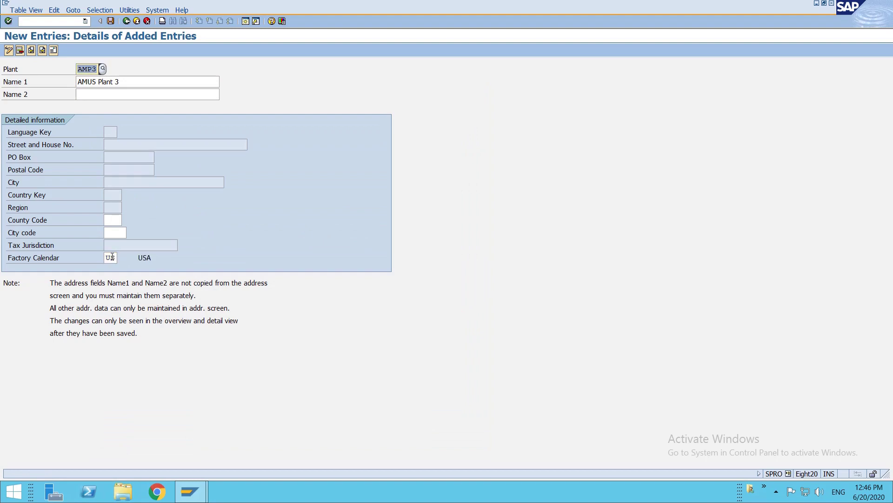
key(Return)
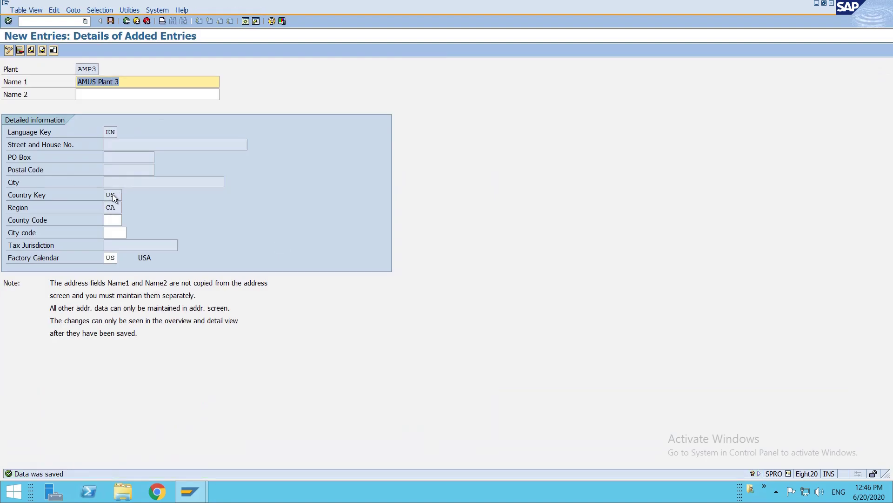
key(F3)
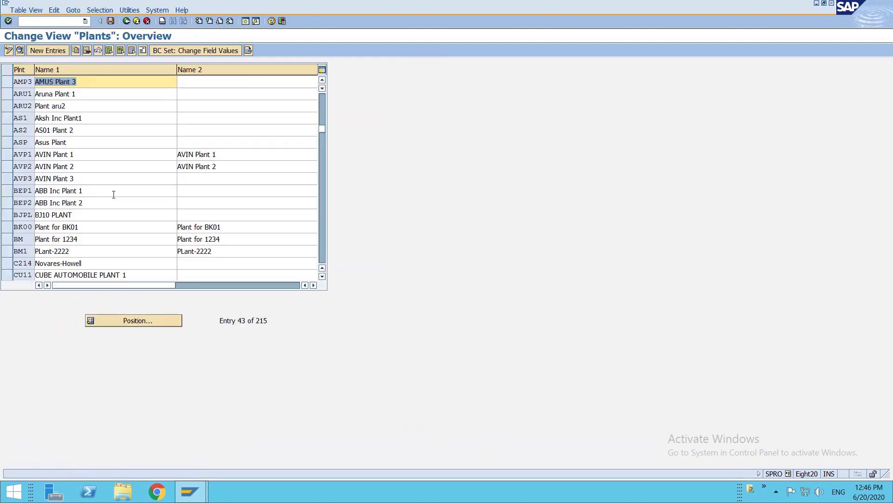
key(F3)
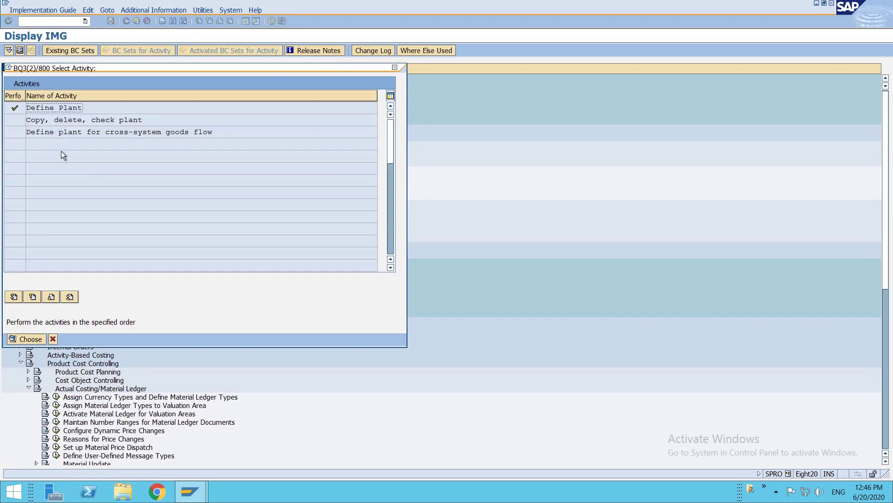
key(F3)
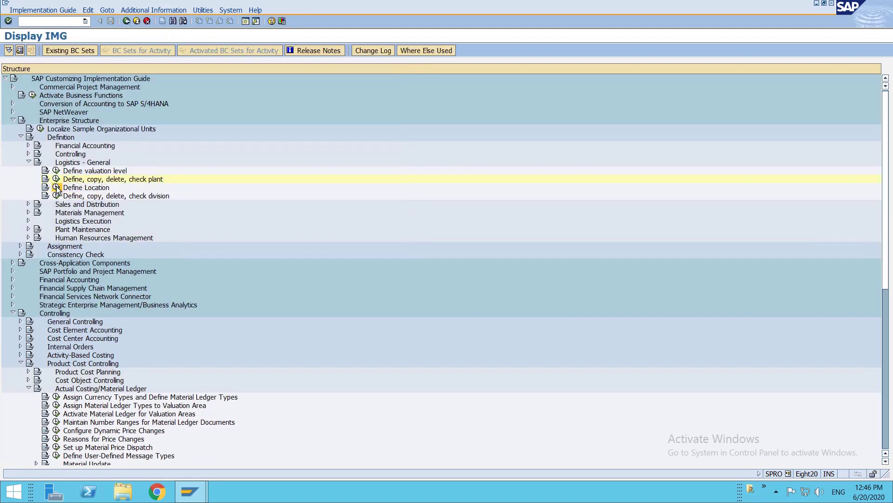
- Open the Define Location activity and start a new entry for plant AMP3
click(57, 188)
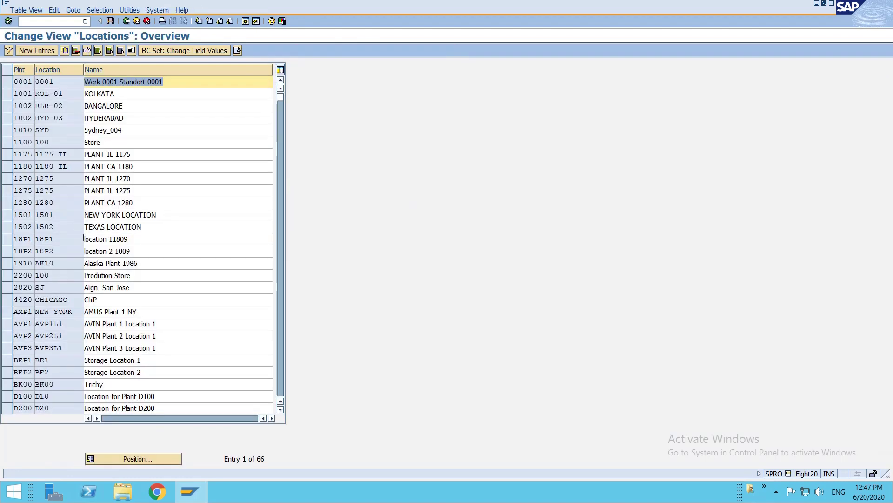
click(40, 51)
text(AM)
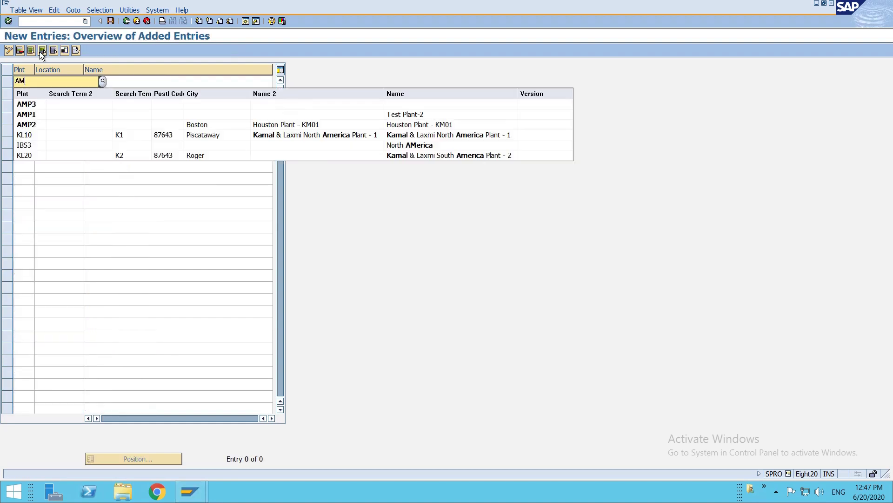
text(P3)
key(Tab)
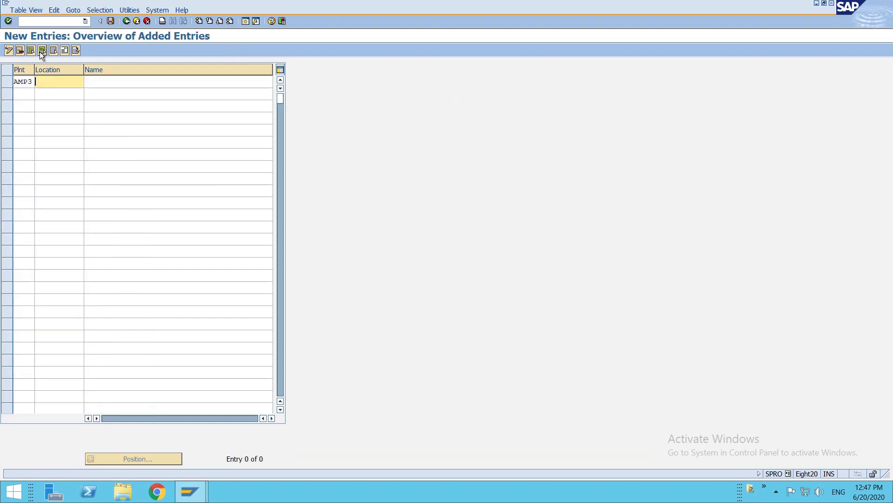
- Enter location code AMUSPL1 with the name "AMUS Plant 3 Location" in the AMP3 row
text(AMUSPL1)
key(Tab)
text(AMUS)
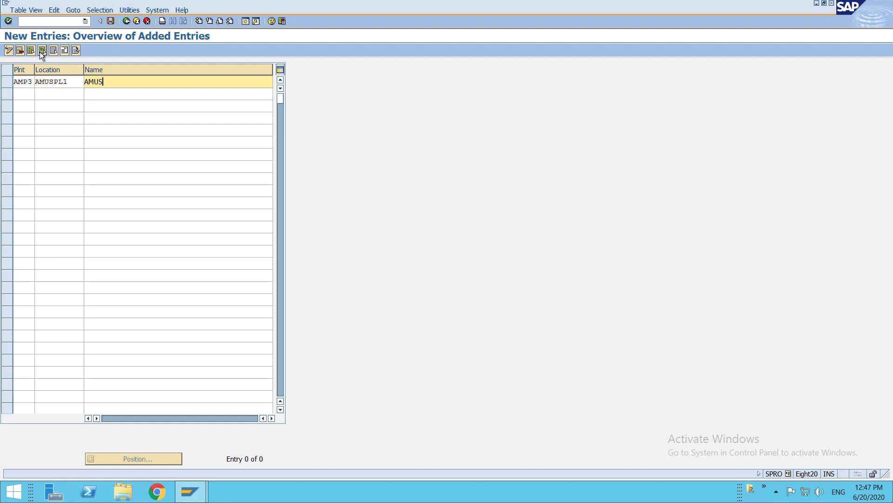
text( Plant 3 stora)
key(BackSpace)
key(BackSpace)
key(BackSpace)
key(BackSpace)
key(BackSpace)
text(Location)
- Fill in the address of location AMUSPL1 with country US and its region, and confirm it
click(40, 51)
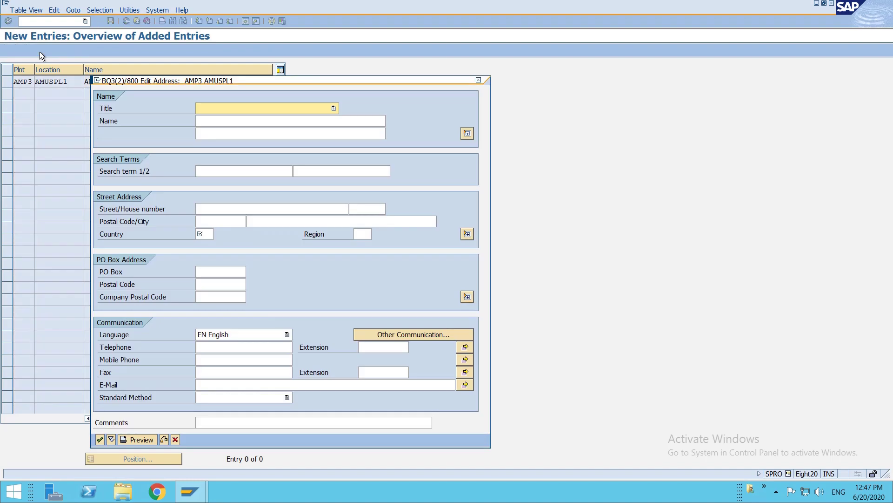
click(200, 233)
text(us)
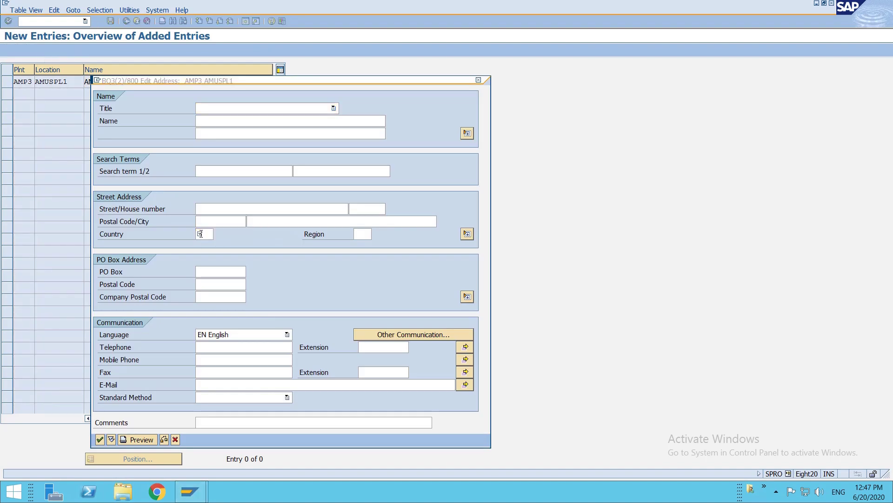
key(Tab)
key(F4)
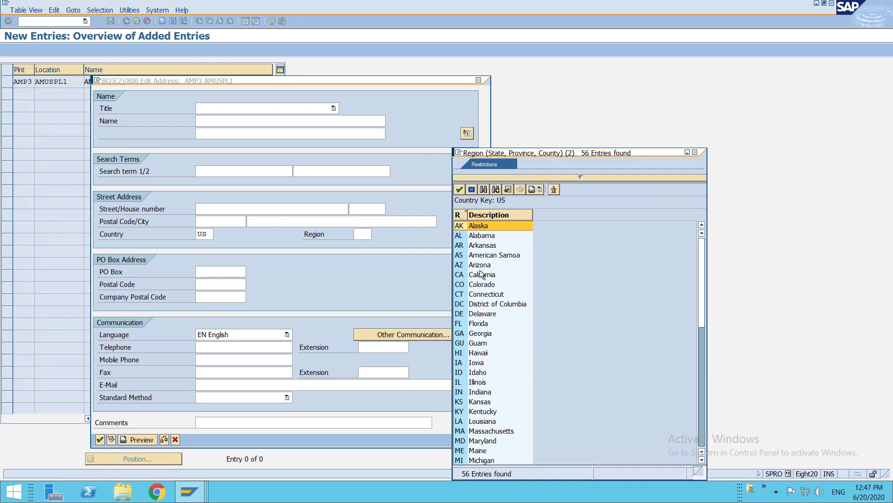
key(Escape)
text(Z)
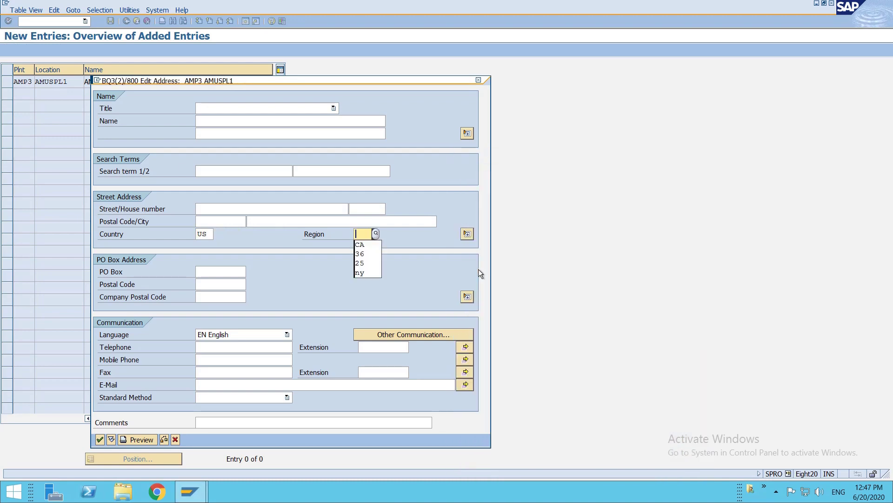
key(Return)
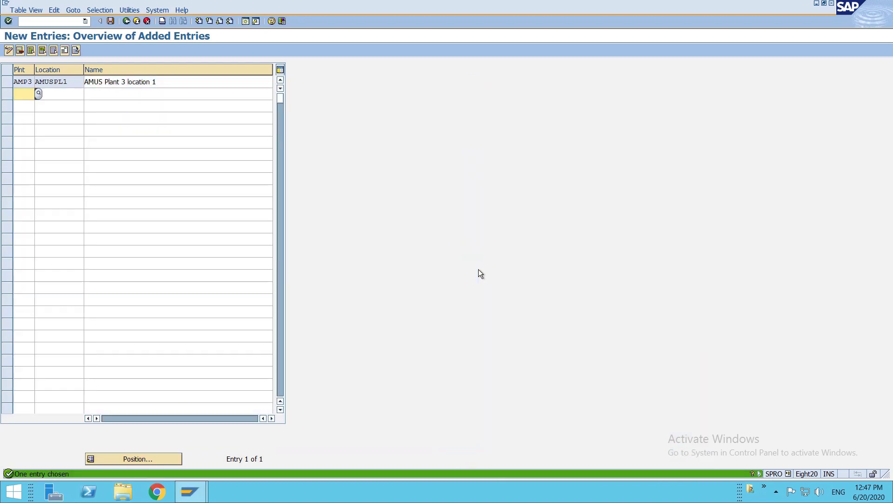
- Save the location entry and return to the IMG structure
key(ctrl+s)
key(Return)
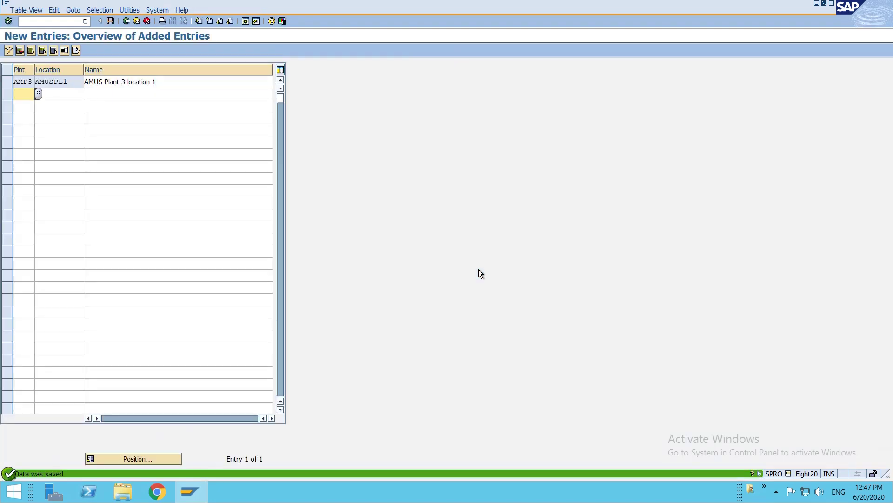
key(F3)
key(F3)
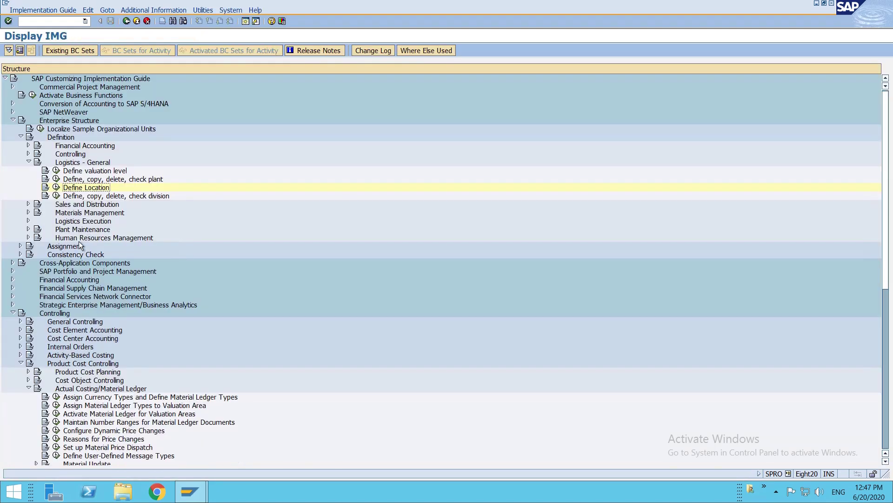
- Open the Maintain storage location activity under Materials Management with plant AMP3 as the work area
click(28, 214)
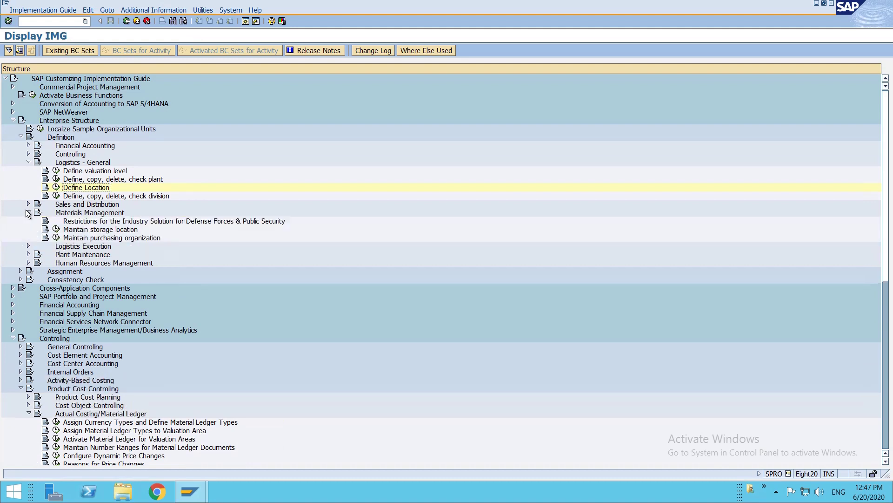
click(56, 229)
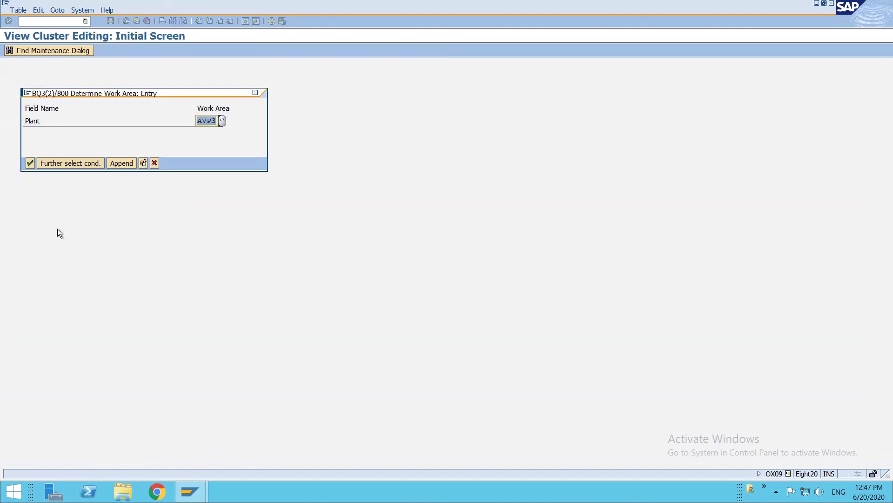
text(amp3)
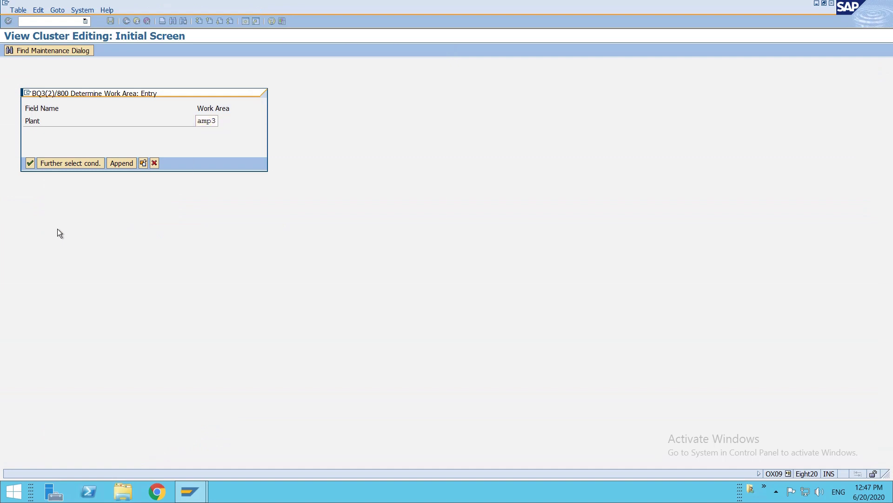
key(Return)
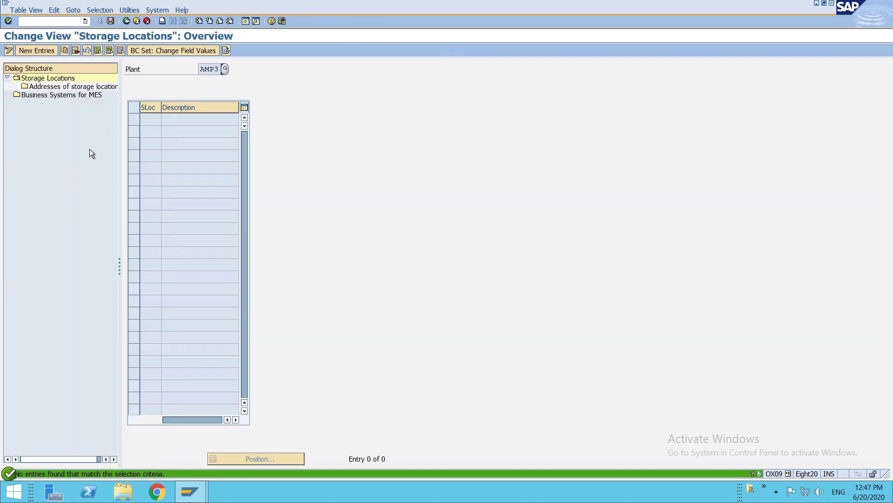
- Add storage location AMS1 with the description "AMUS St.Loc 1" for plant AMP3
click(36, 51)
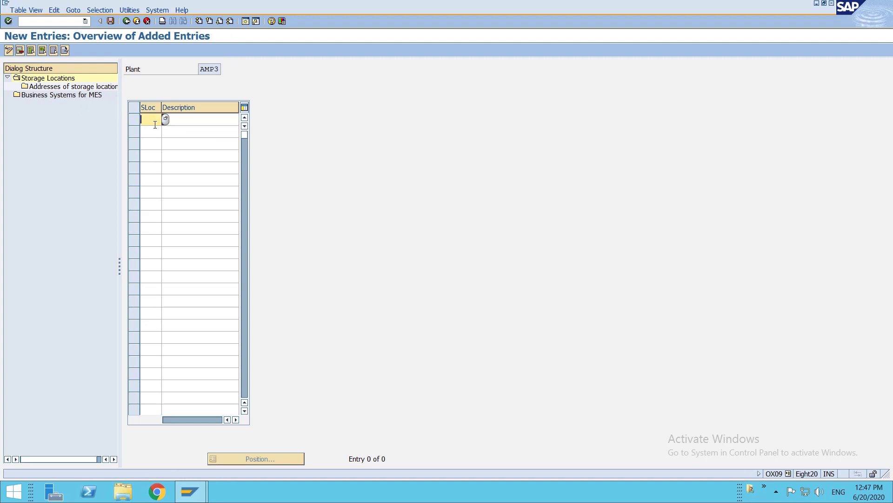
key(F4)
key(Return)
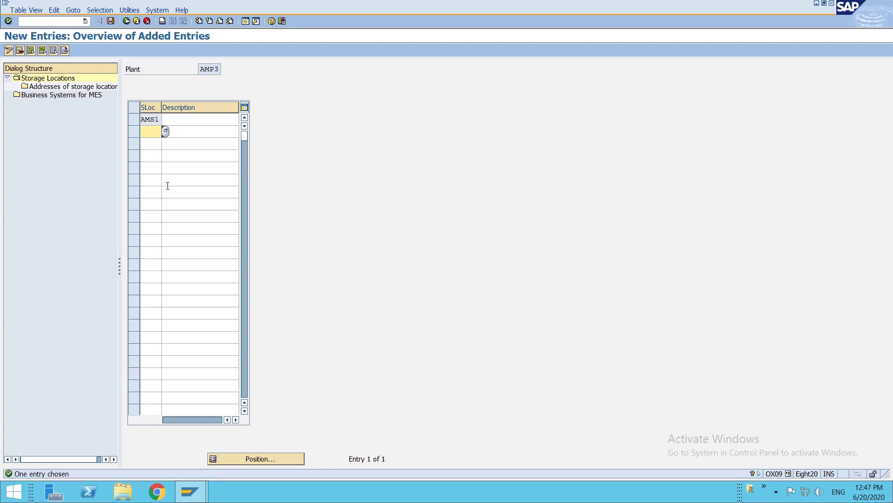
key(Tab)
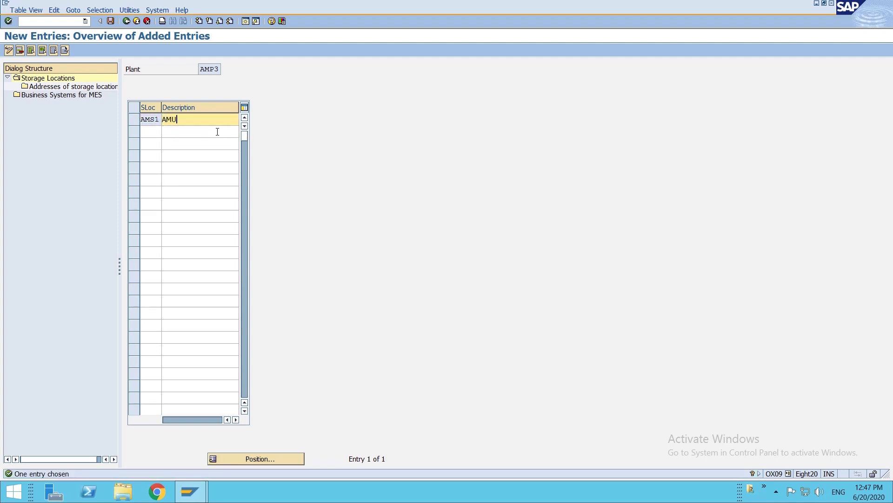
text(AMUSS)
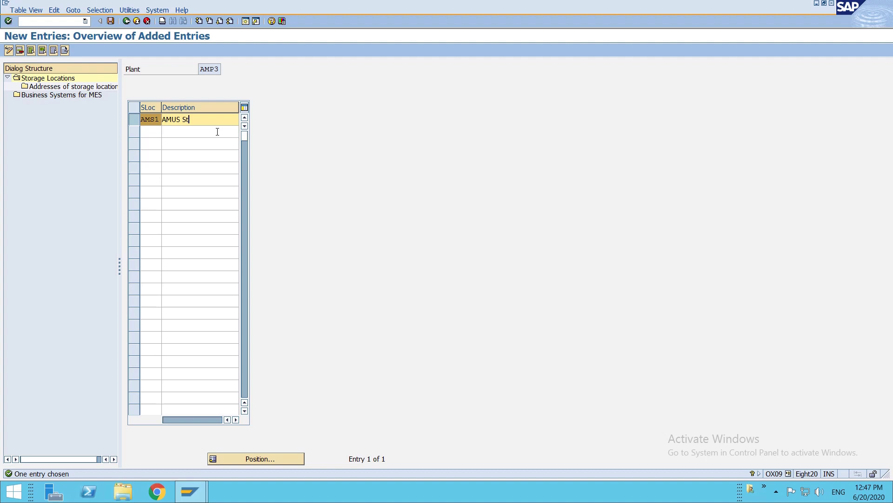
text(t.Loc 1)
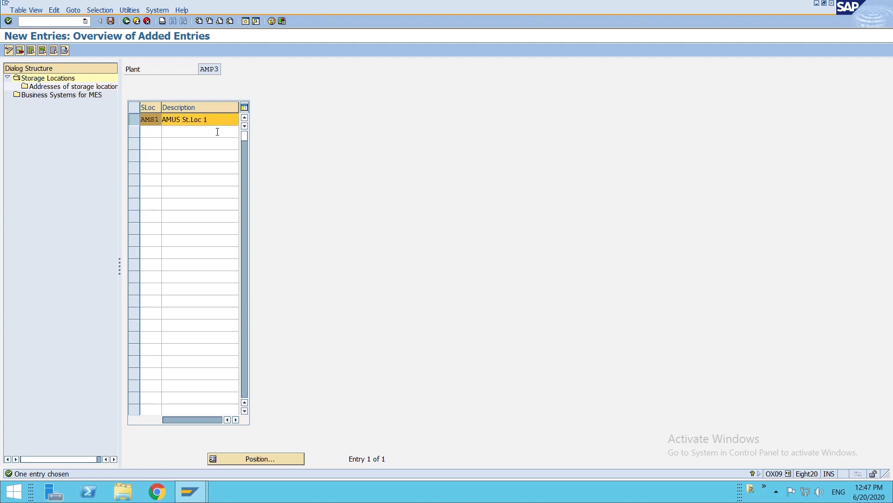
- Save the storage location and go back to the IMG structure
key(ctrl+s)
key(Return)
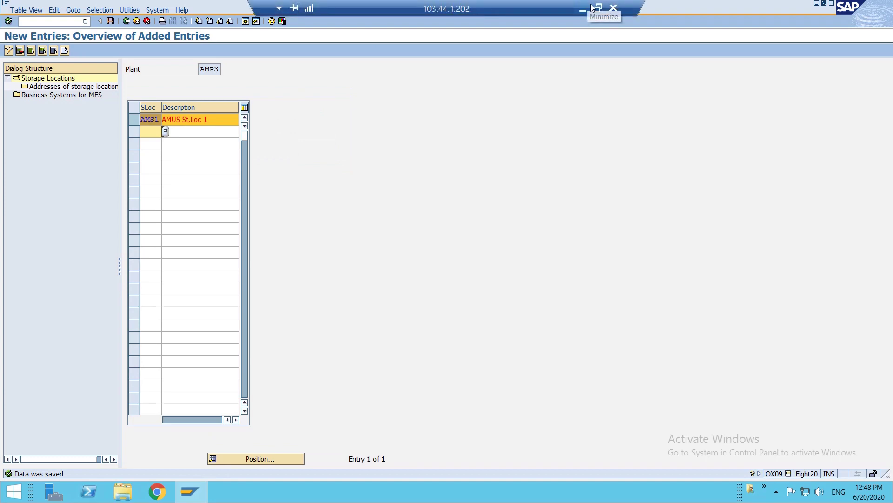
click(594, 6)
key(F3)
double_click(594, 6)
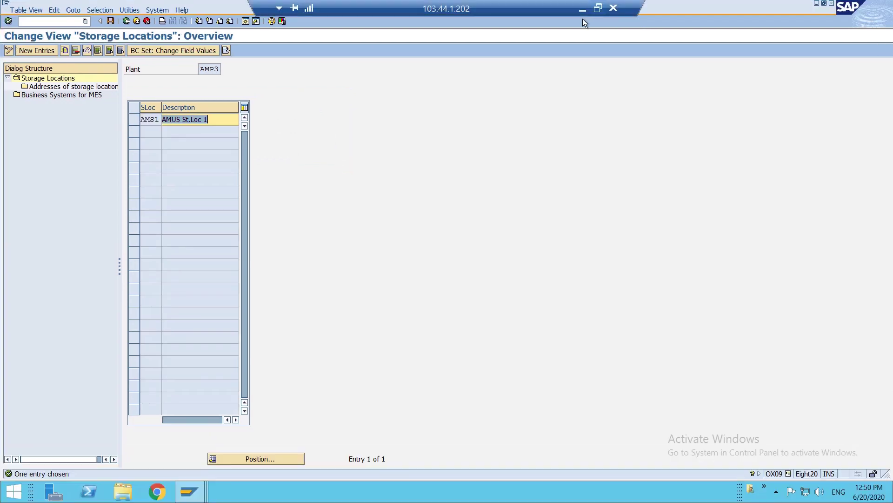
key(F3)
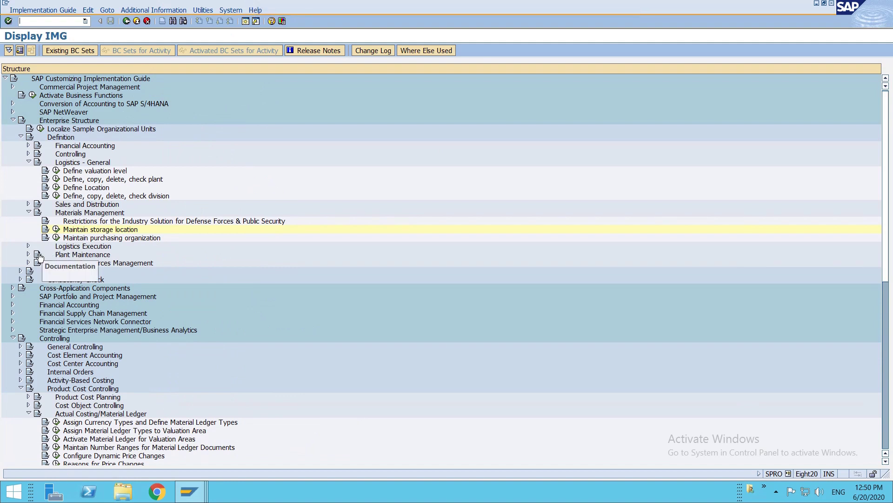
- Open Assign plant to company code under Assignment, Logistics - General, and start a new entry
click(20, 270)
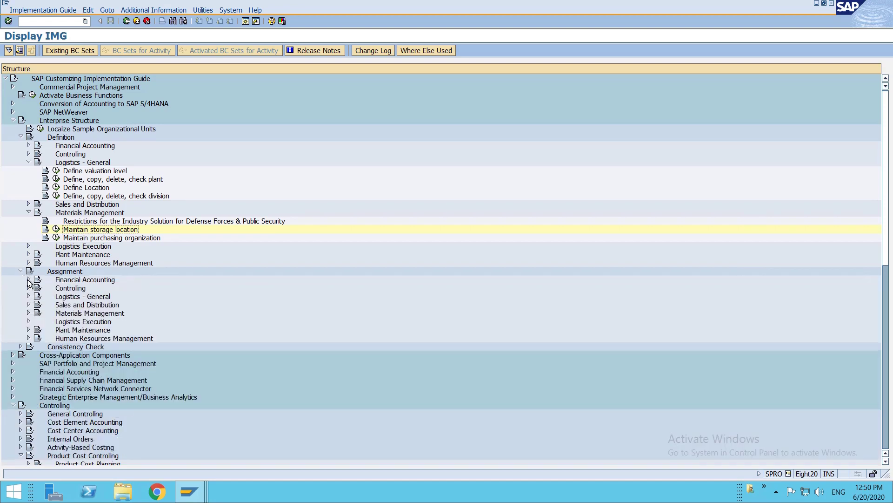
click(29, 296)
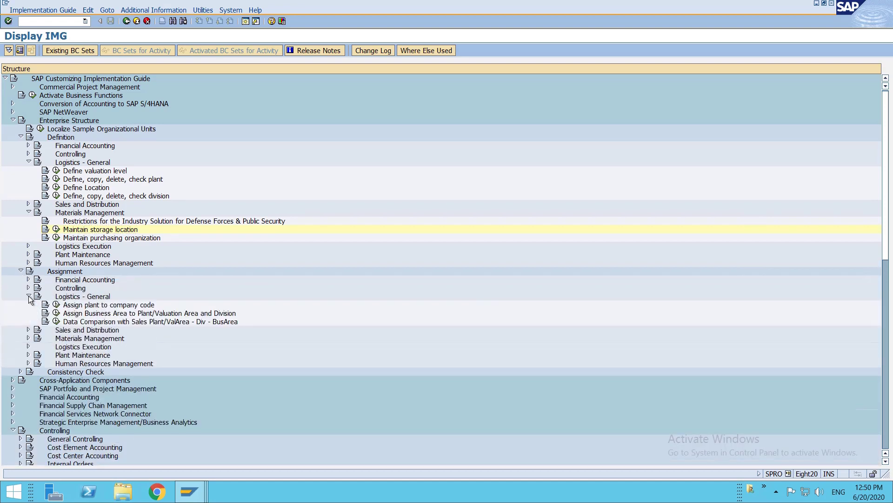
click(56, 304)
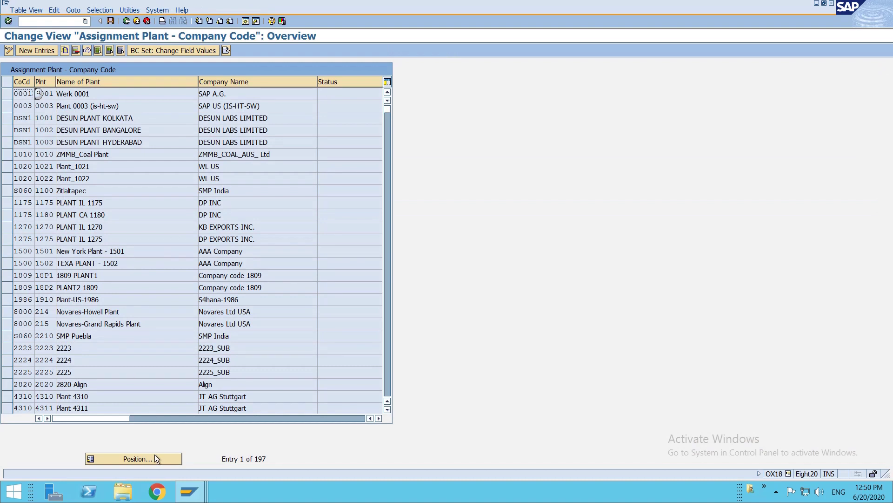
click(155, 457)
key(Escape)
click(34, 50)
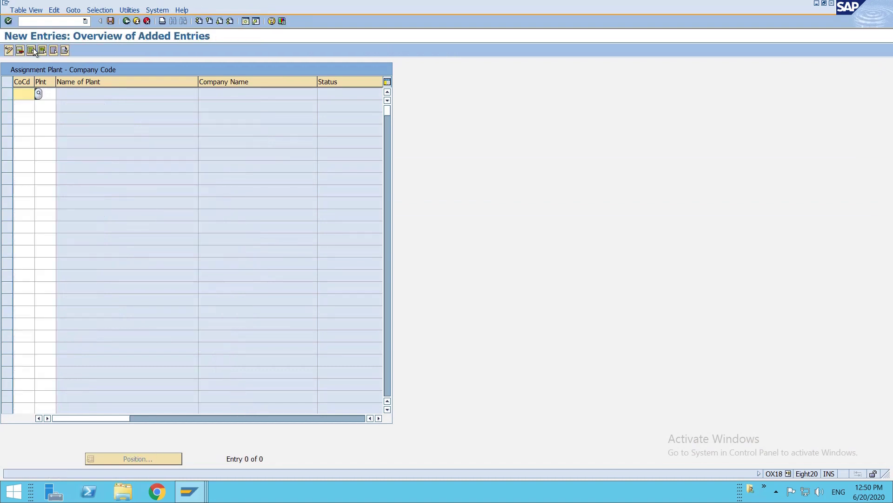
- Assign plant AMP3 to company code AMUS in the new entry
text(amp)
key(BackSpace)
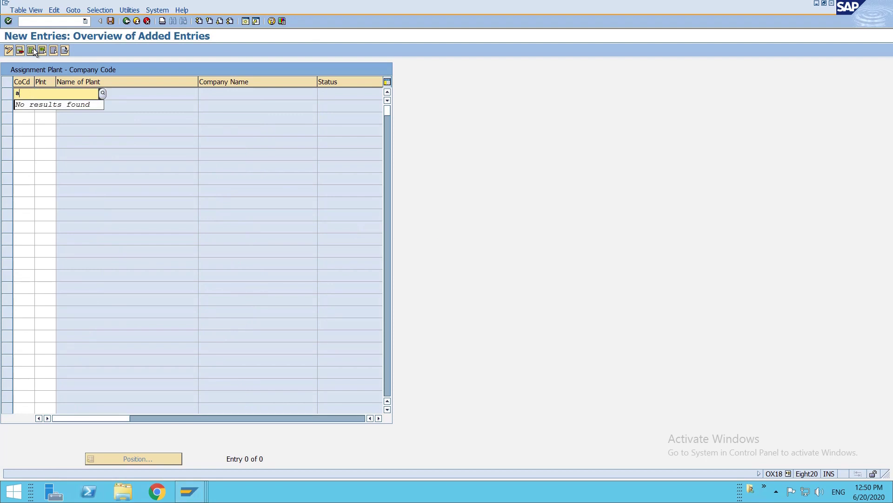
text(amus)
key(Tab)
text(am)
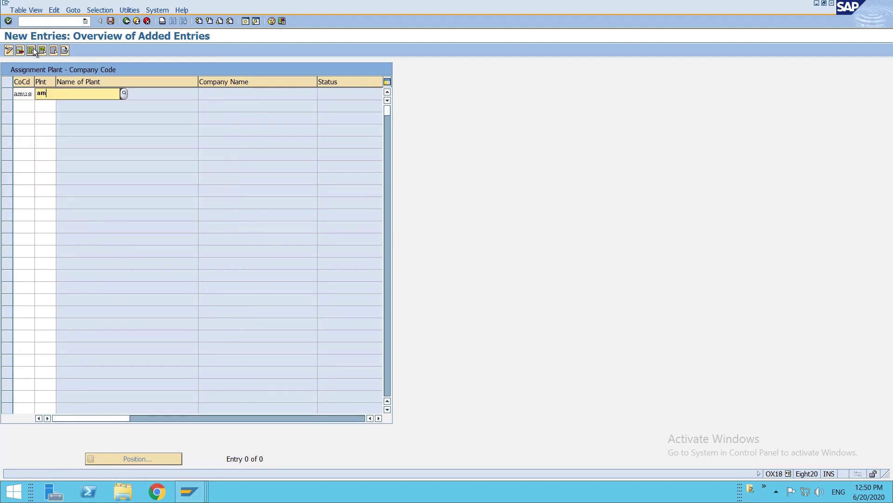
text(p3)
key(Return)
- Save the plant assignment under the proposed customizing request and return to the IMG structure
key(ctrl+s)
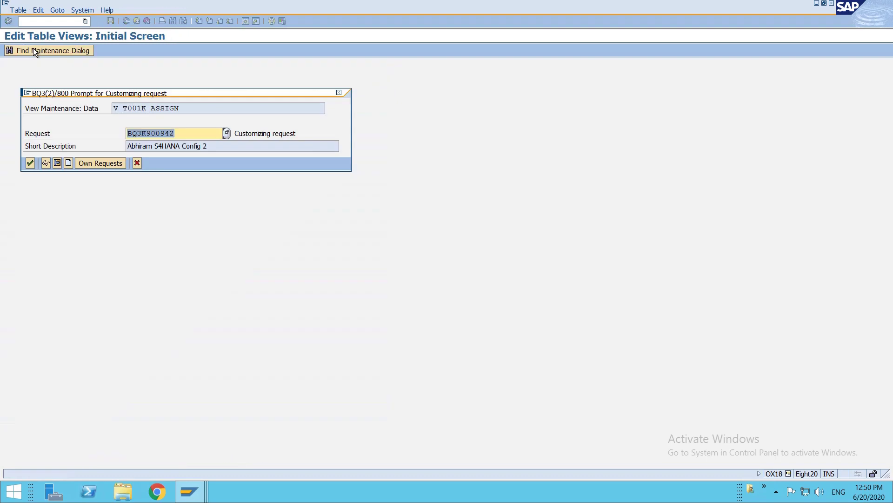
key(Return)
key(F3)
key(F3)
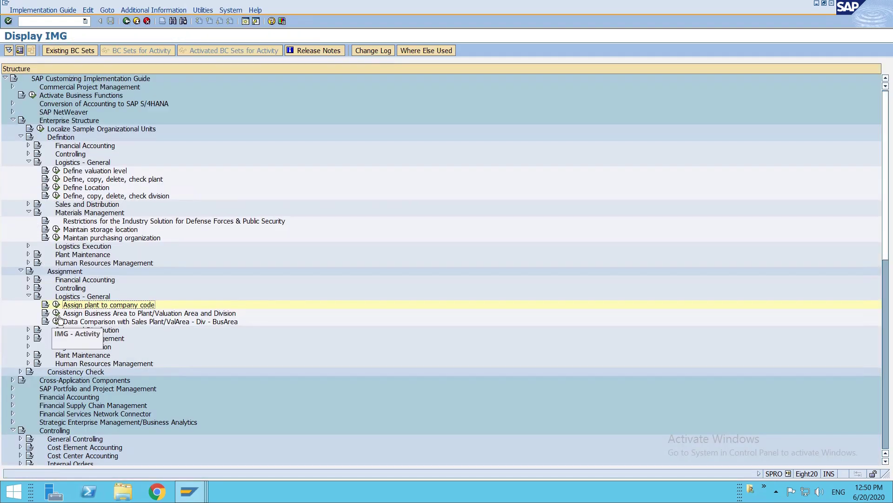
- Open Assign Business Area to Plant/Valuation Area and Division and start a new entry for plant AMP3
click(58, 320)
click(138, 94)
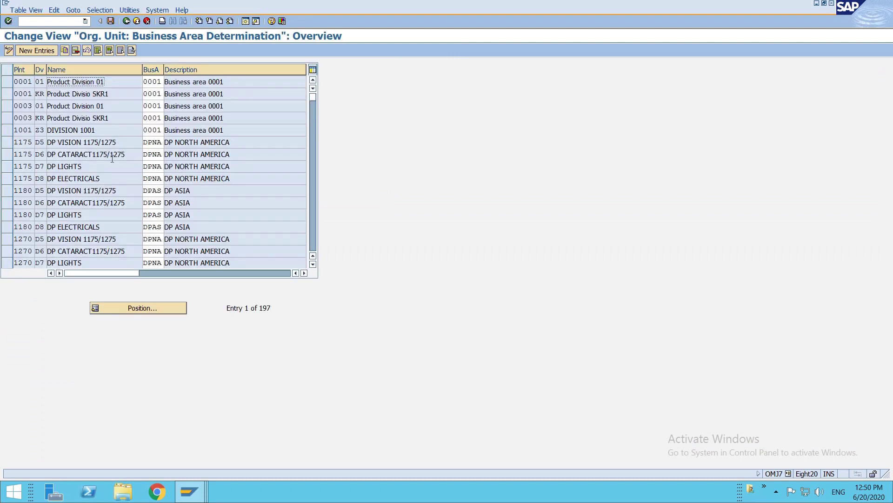
click(32, 51)
text(amp3)
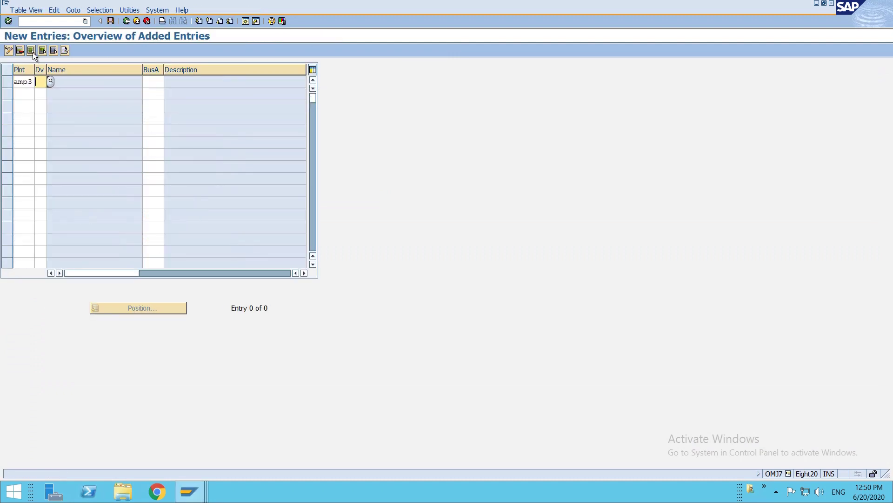
- Choose division AA (AMUS Mobile Division) from the division value list for the AMP3 row
key(F4)
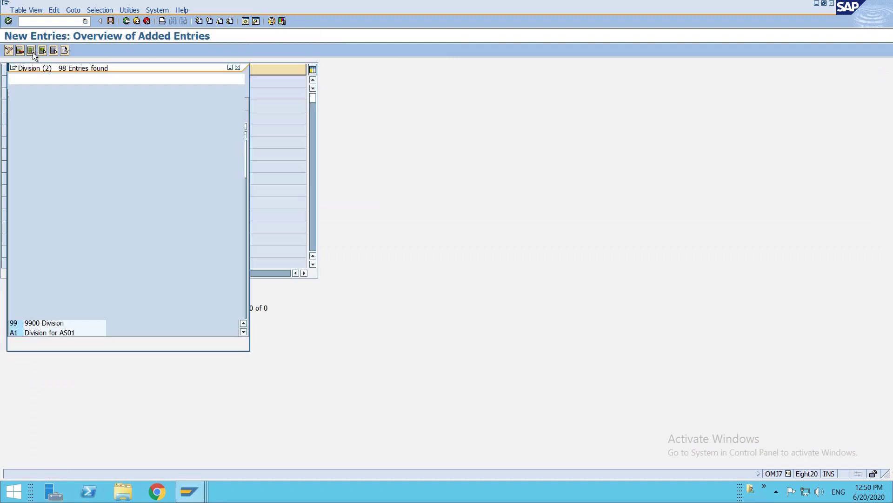
scroll(69, 246, down, 3)
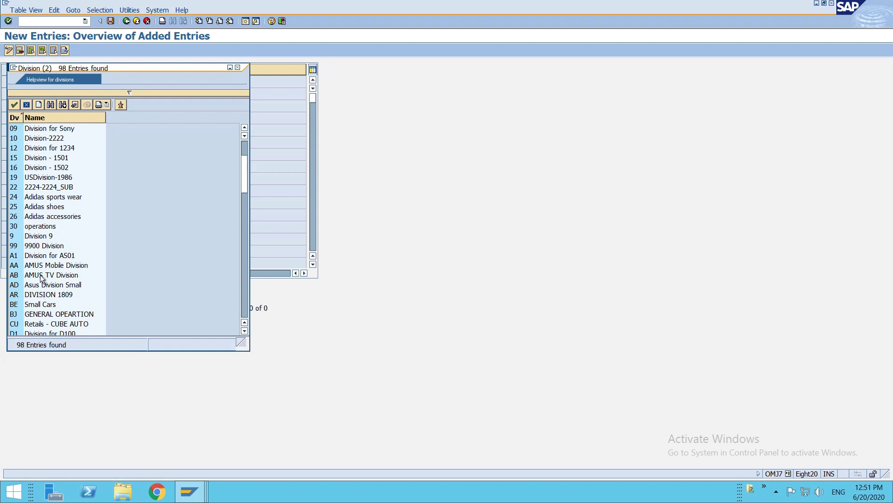
click(41, 267)
scroll(41, 268, down, 1)
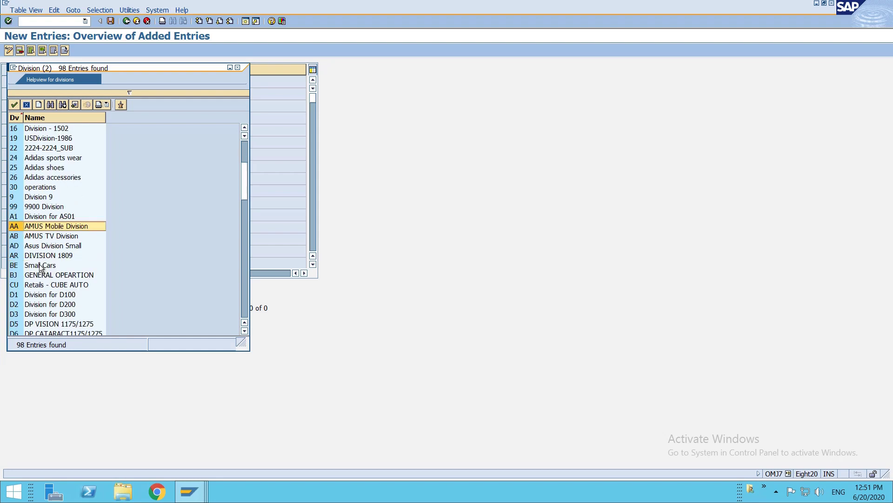
key(Return)
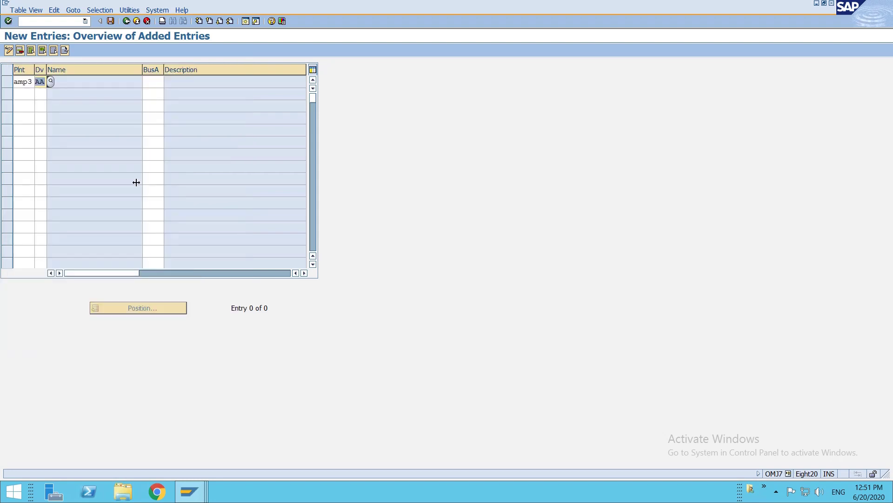
- Choose business area AM10 from the business area value list for the AMP3 row
key(Tab)
key(F4)
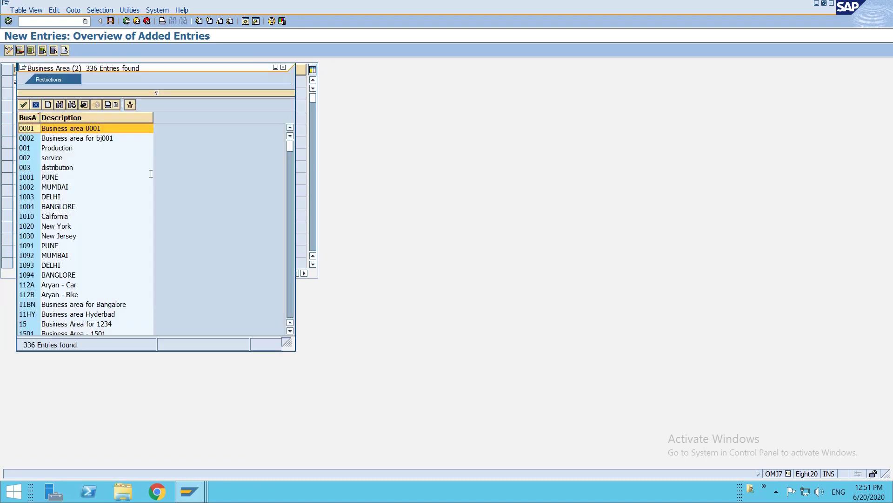
scroll(72, 219, down, 3)
scroll(71, 218, down, 4)
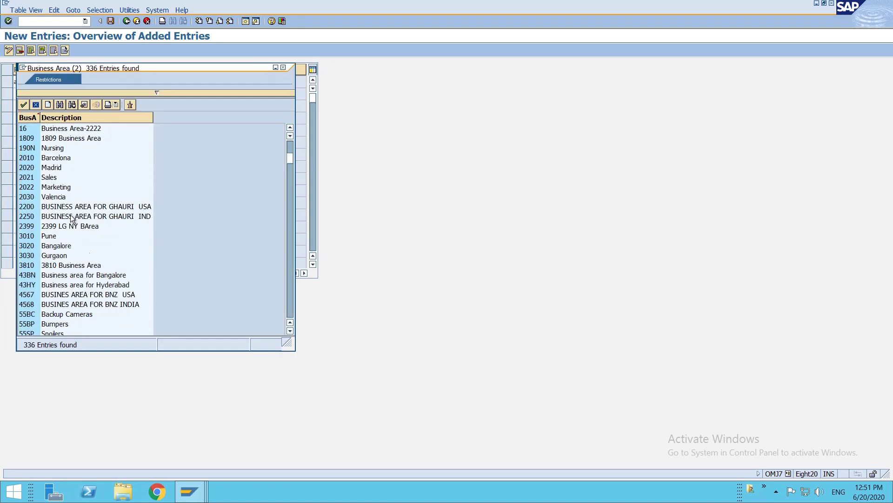
scroll(70, 221, down, 10)
scroll(63, 270, down, 2)
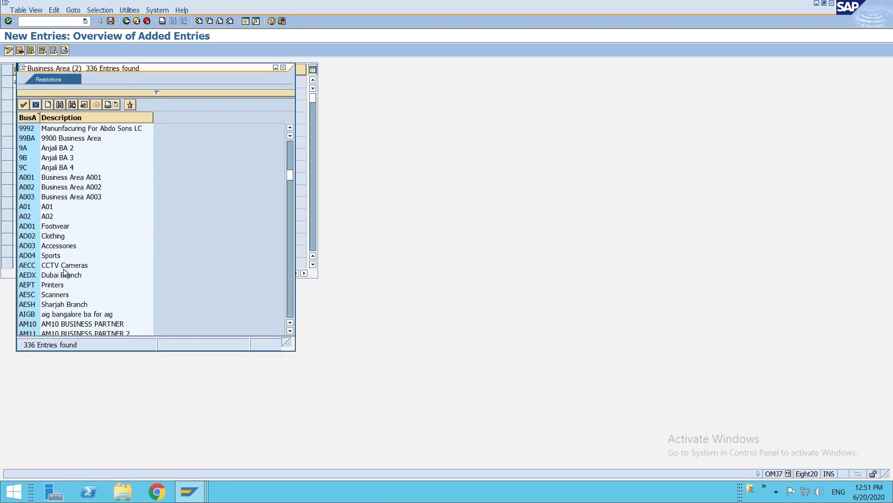
click(63, 325)
scroll(64, 316, down, 3)
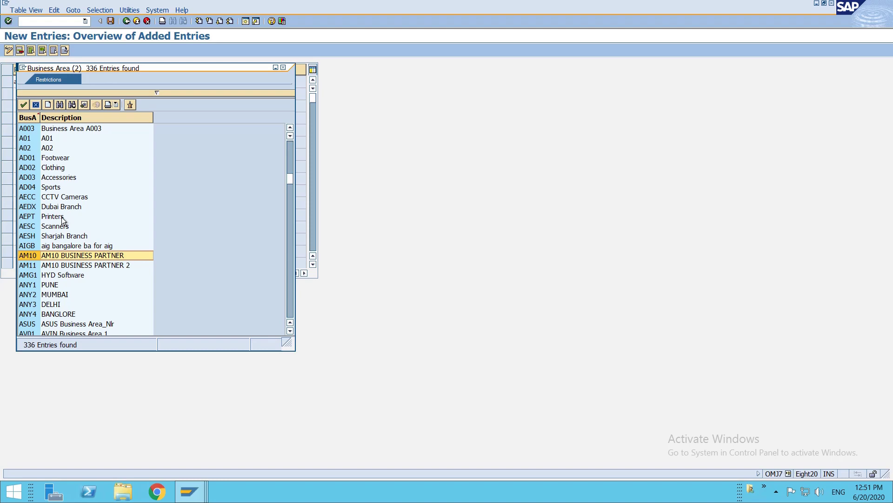
key(Return)
- Save the business area assignment under the proposed customizing request and return to the allocation selection screen
key(ctrl+s)
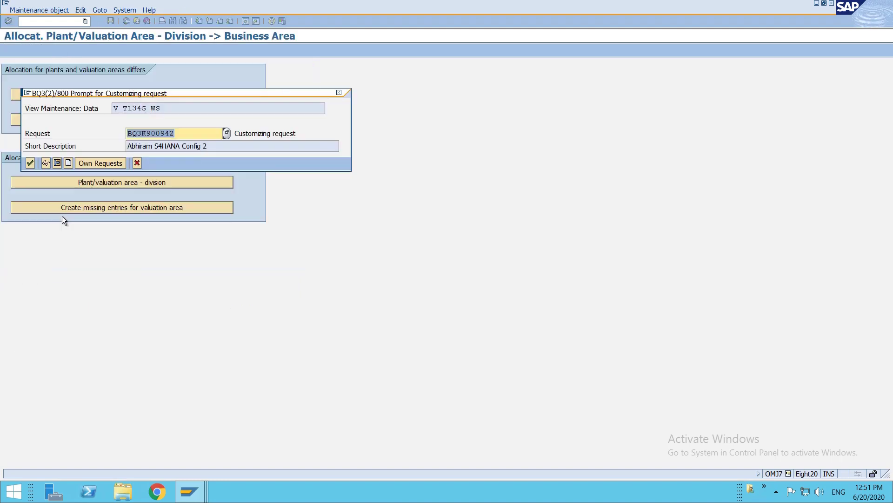
key(Return)
key(F3)
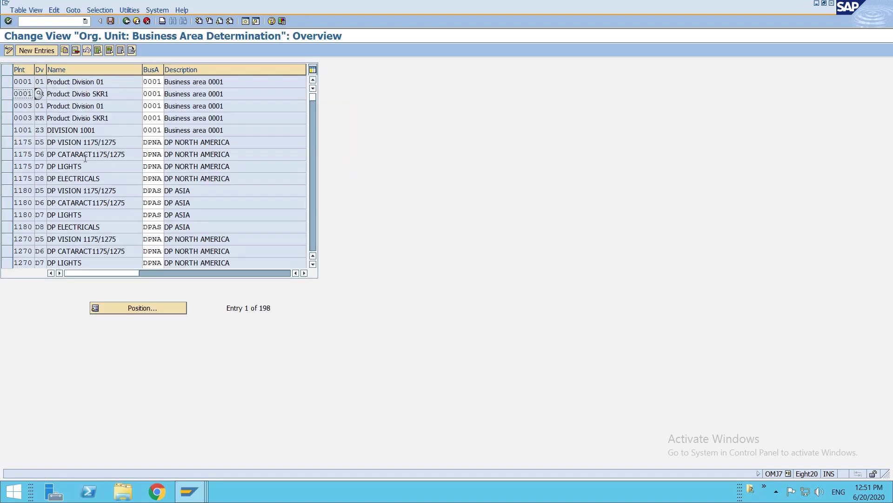
key(F3)
click(77, 119)
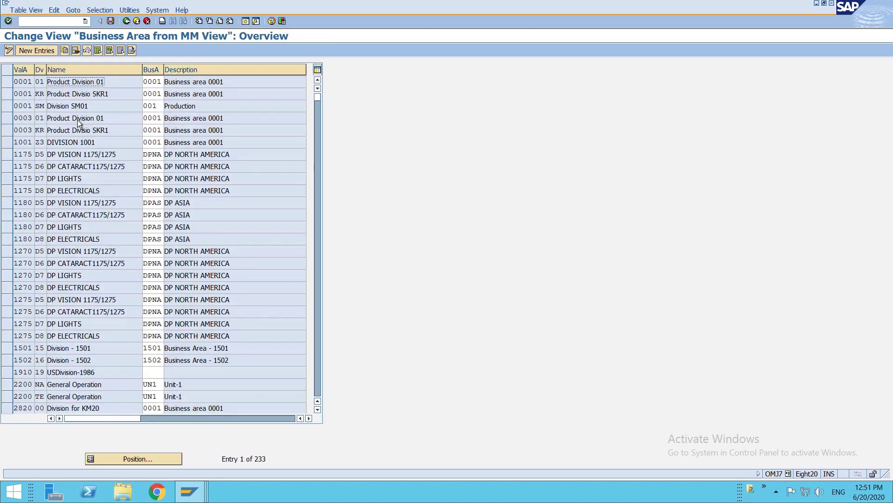
click(46, 52)
text(a)
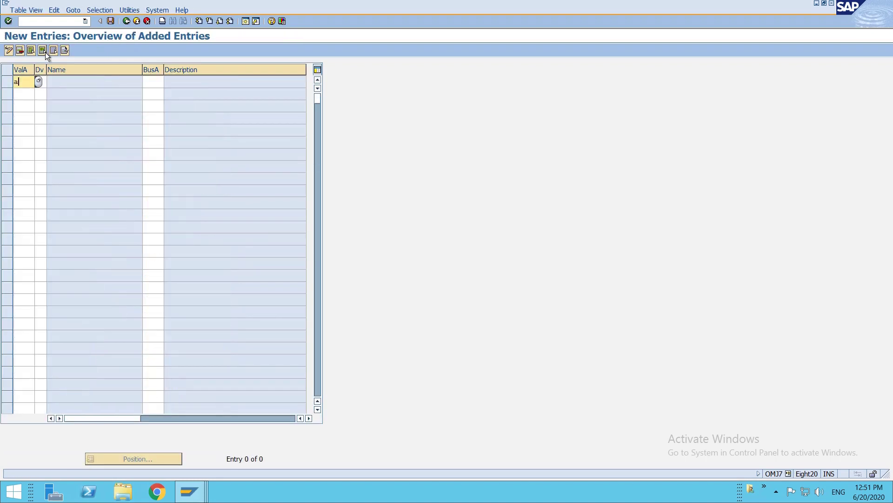
text(mpe)
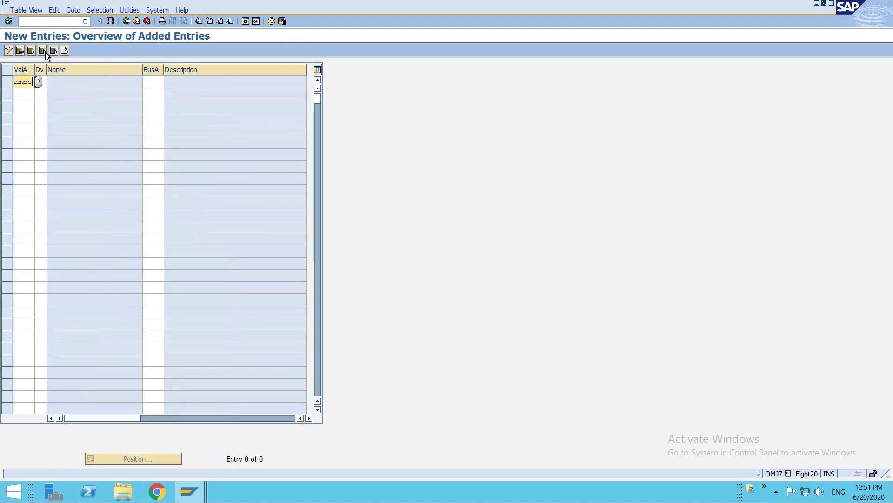
key(F12)
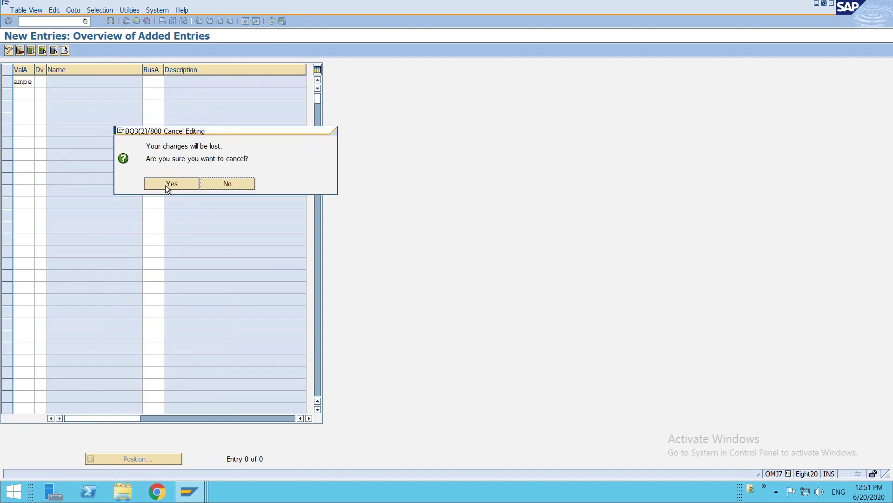
click(165, 185)
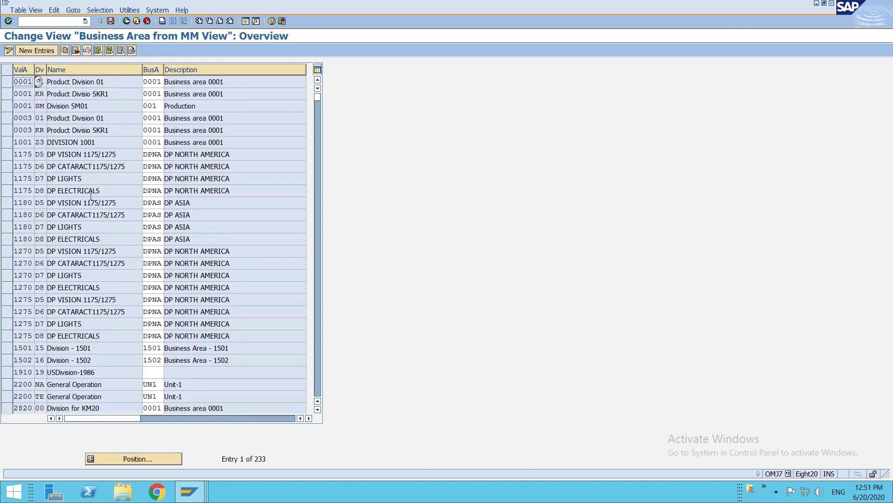
key(F3)
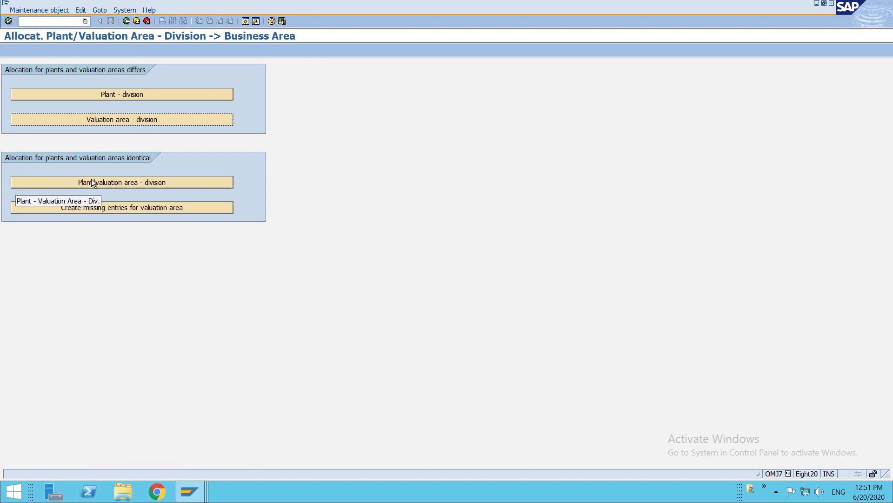
- Open the combined Plant/valuation area - division allocation, leave it and return to the IMG structure
click(92, 182)
key(F3)
key(F3)
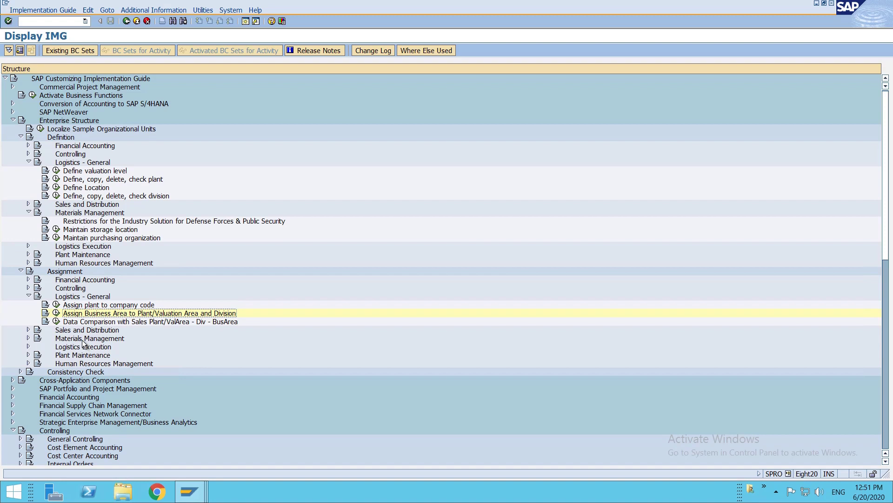
- Expand Logistics - General and its Material Master node in the IMG structure
click(83, 340)
scroll(83, 343, down, 12)
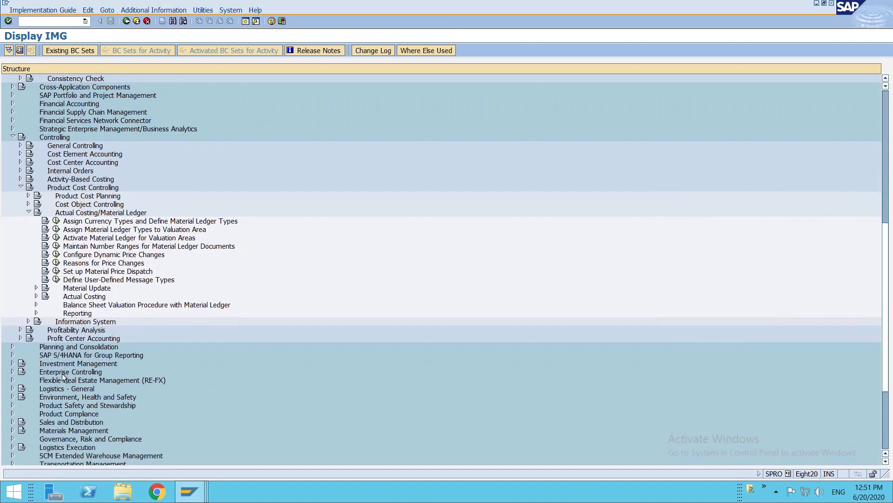
double_click(62, 387)
key(Down)
key(Down)
key(Down)
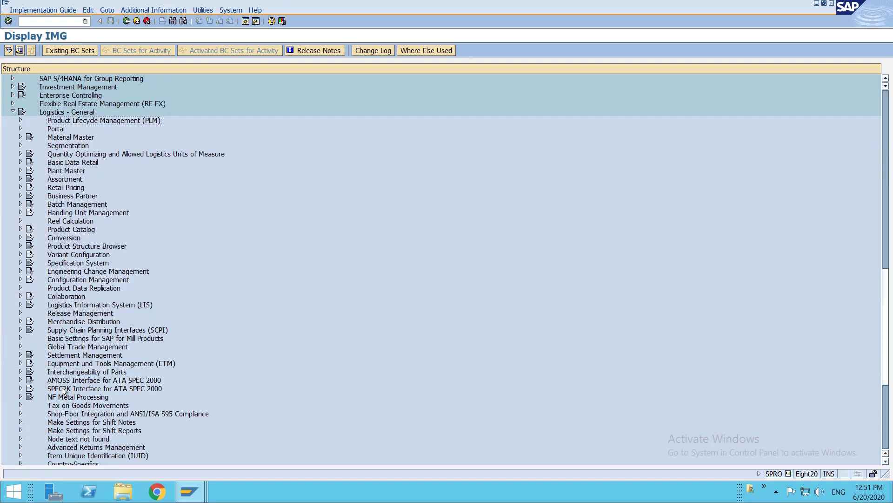
key(Right)
key(Down)
key(Down)
key(Down)
key(Down)
key(Down)
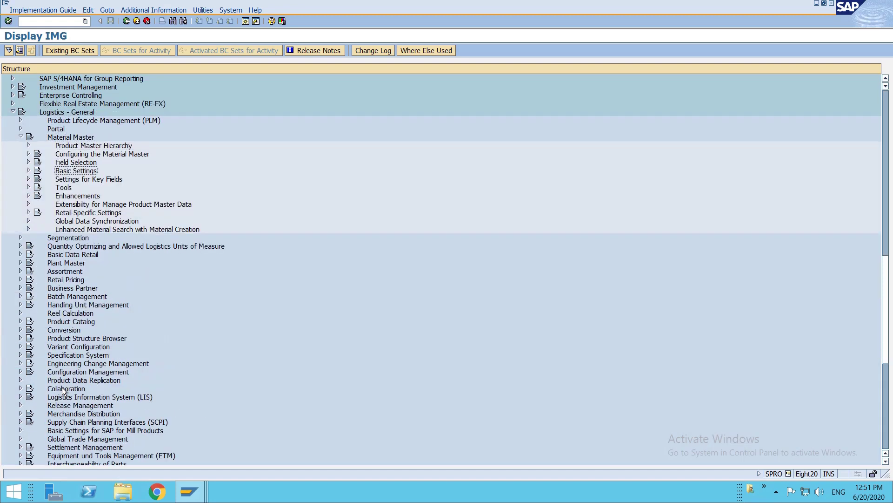
- Expand Basic Settings and Material Types under Material Master and open Define Attributes of Material Types
key(Up)
key(Right)
key(Down)
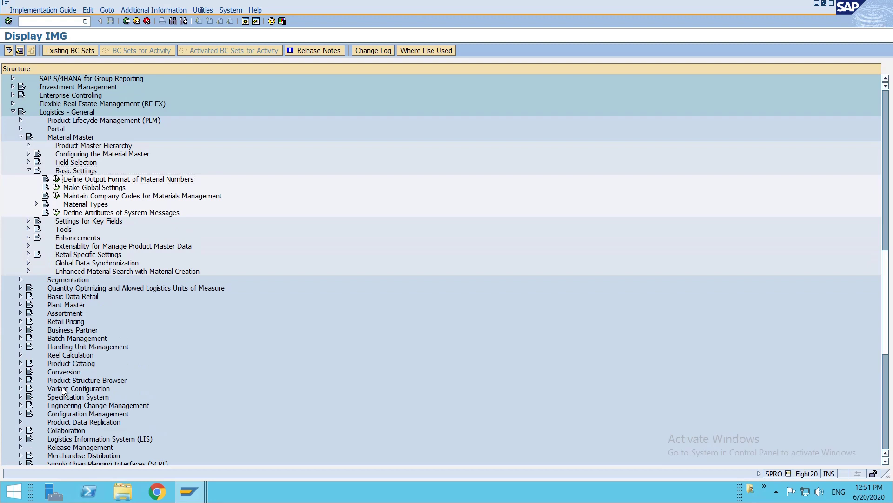
key(Down)
key(Down)
key(Down)
key(Right)
key(Down)
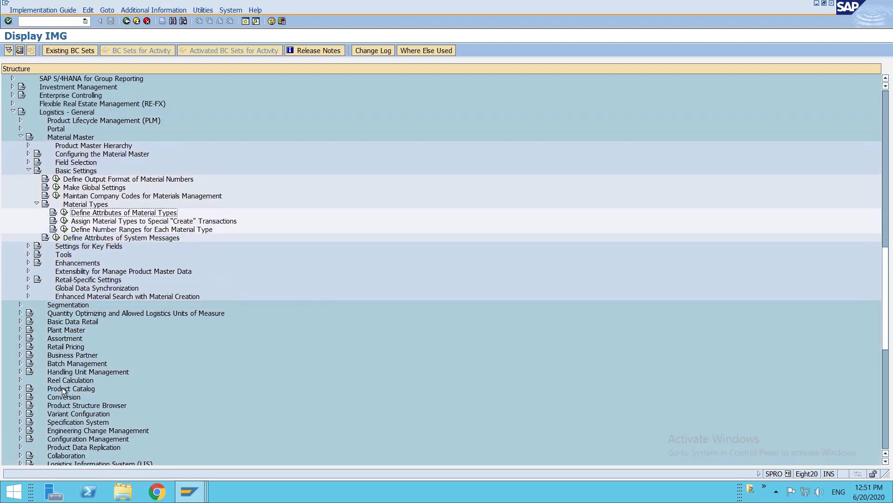
click(65, 212)
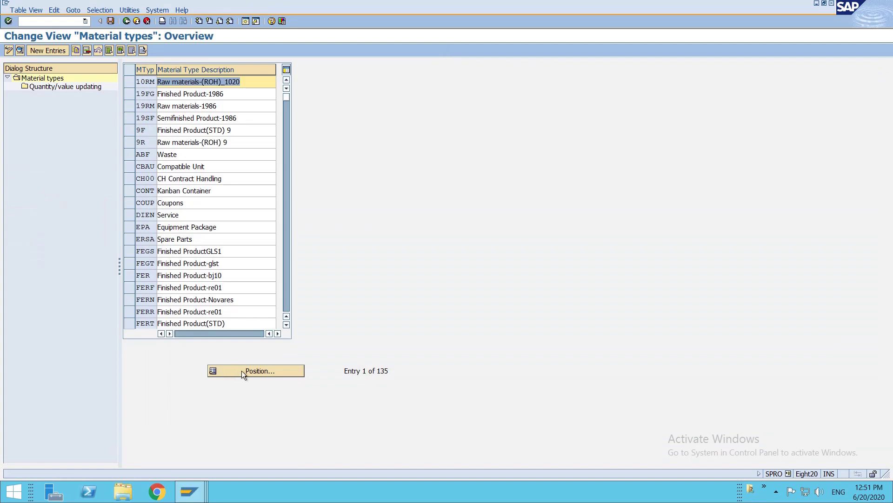
- Find material type ROH in the material types overview, select it and open its Quantity/value updating settings
click(242, 370)
text(ROH)
key(Return)
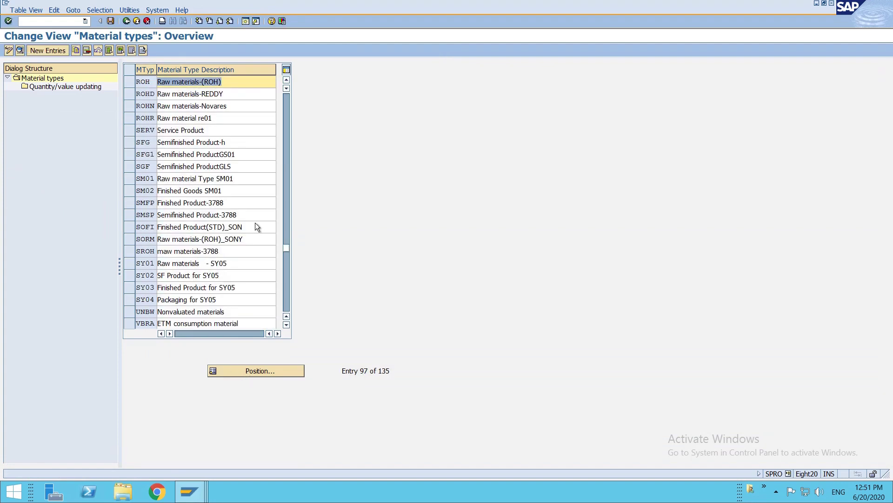
click(130, 82)
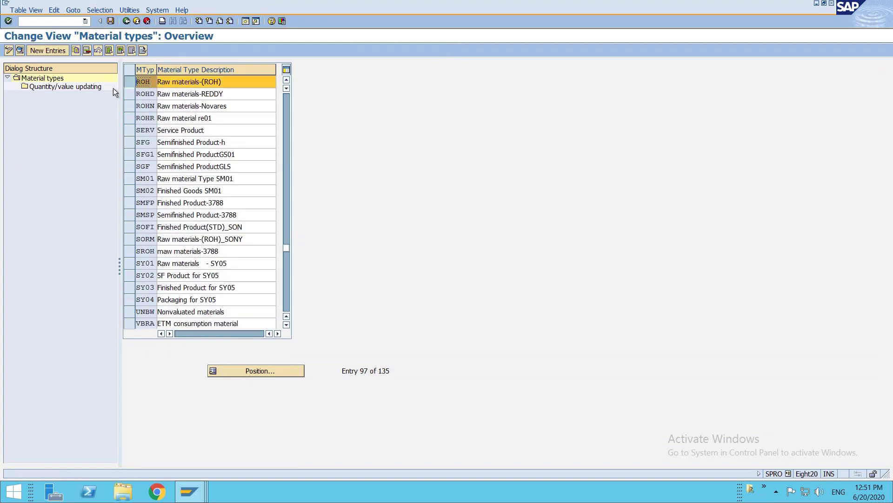
double_click(60, 85)
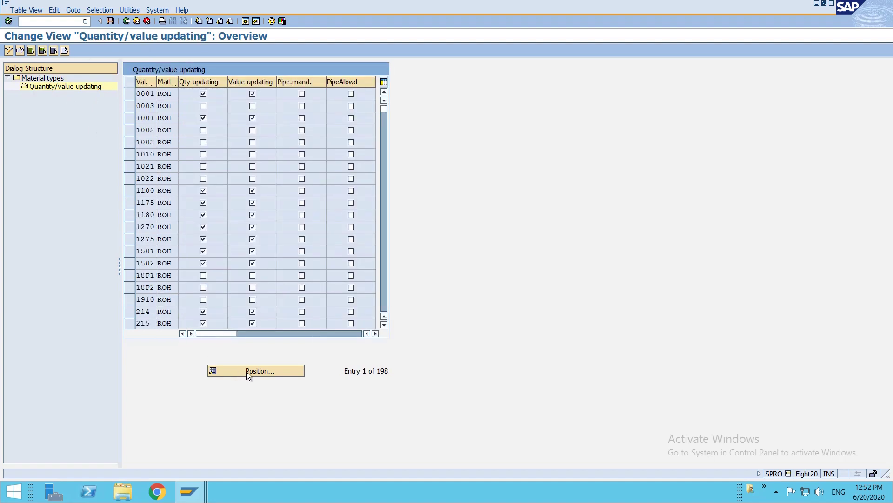
- Locate valuation area AMP3 and enable quantity updating and value updating for its ROH entry
click(246, 371)
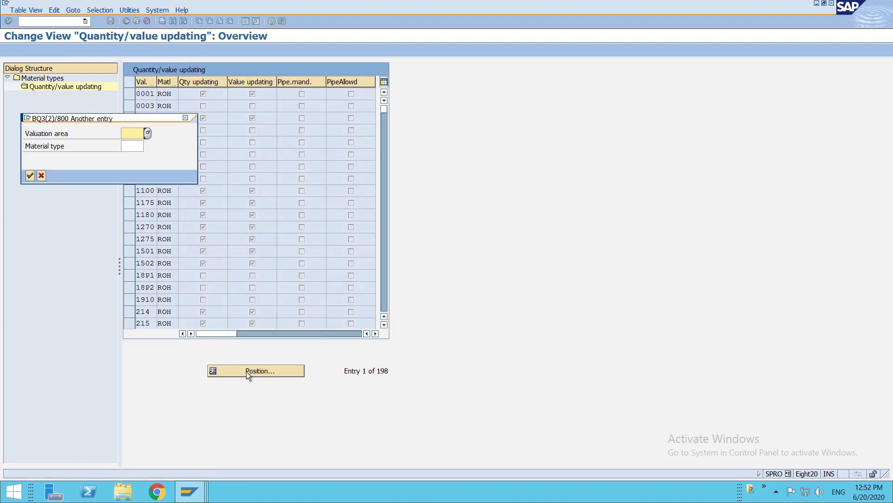
text(amp3)
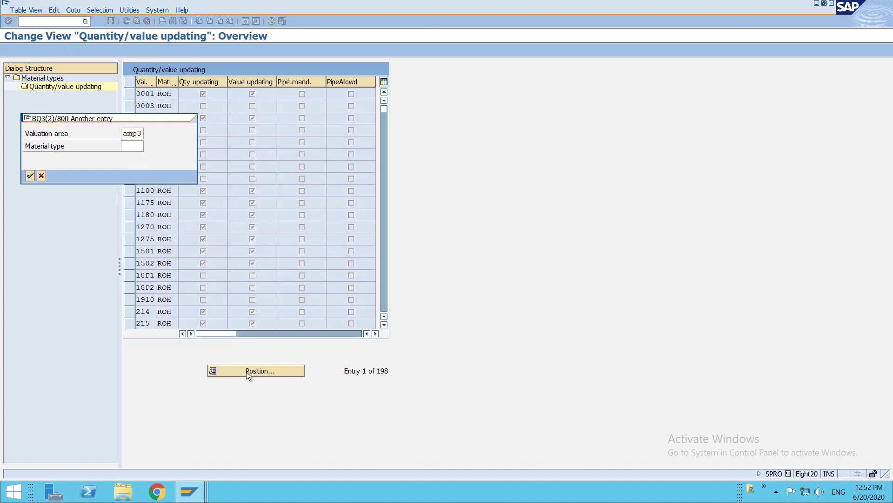
key(Return)
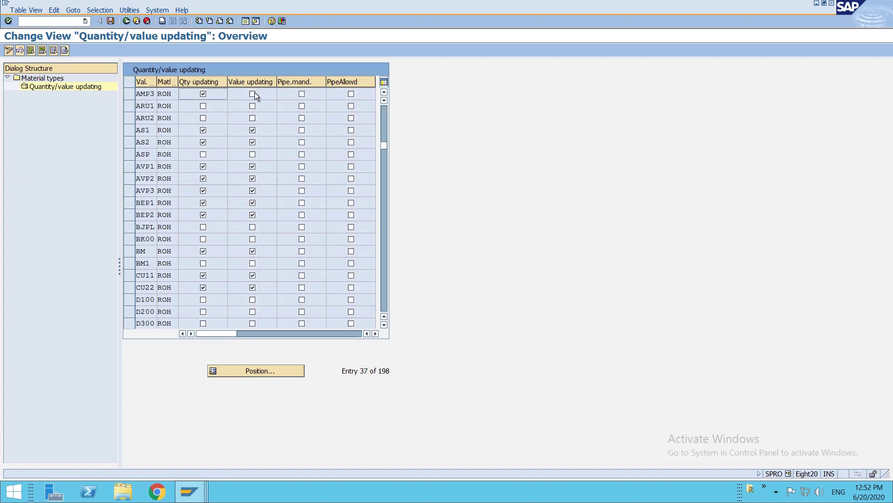
click(254, 93)
- Save the updating settings under the proposed customizing request and return to the IMG structure
key(ctrl+s)
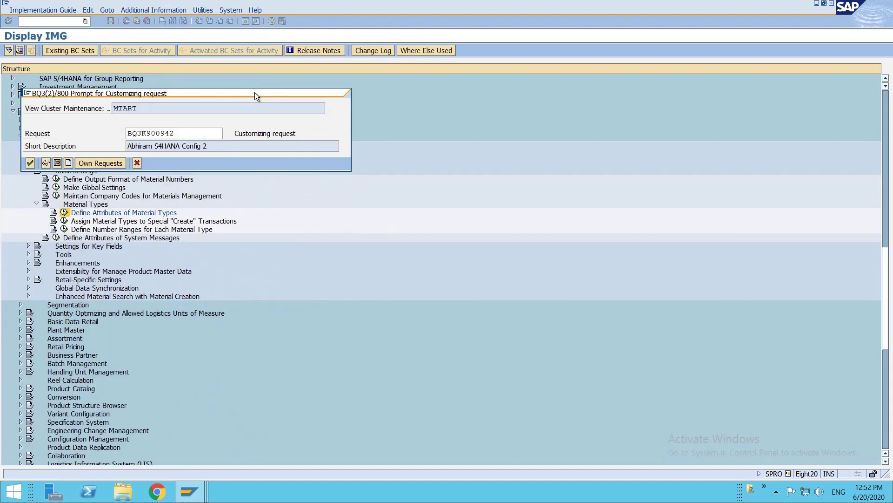
key(Return)
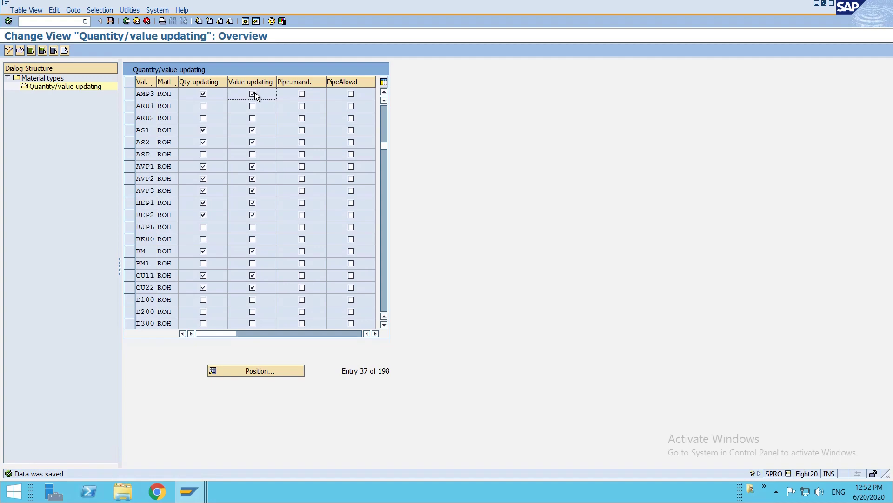
key(F3)
key(F3)
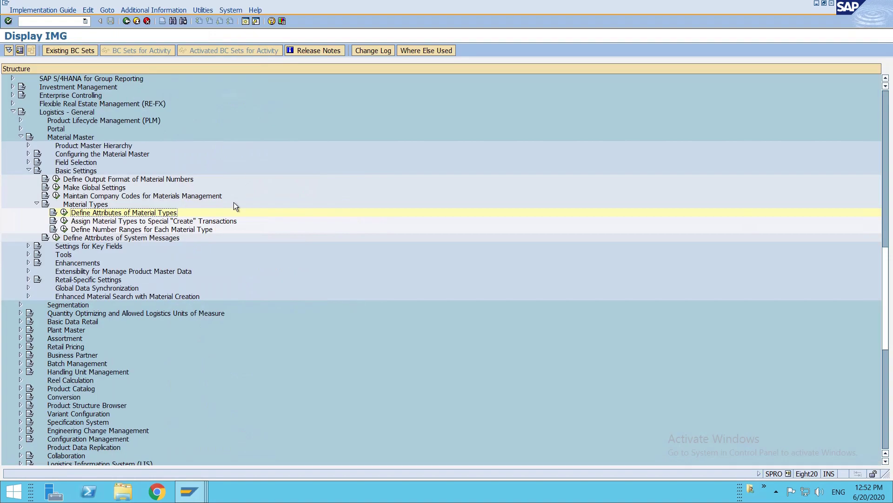
mouse_move(558, 2)
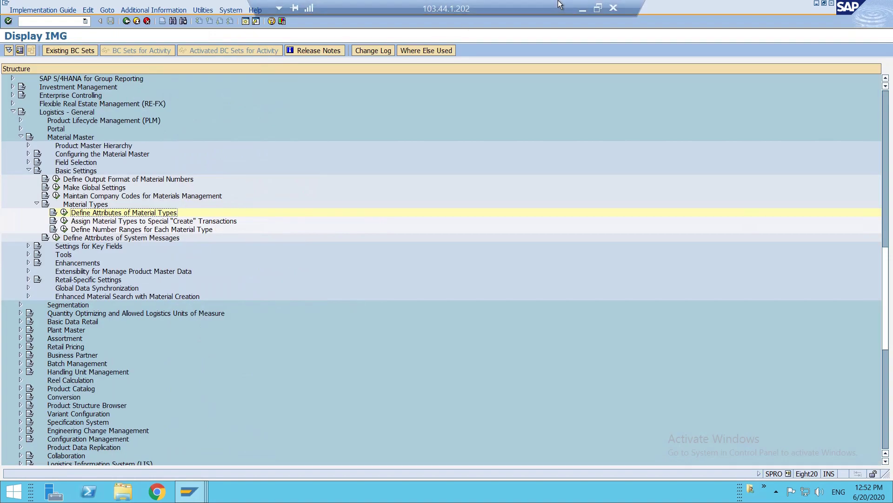
click(597, 9)
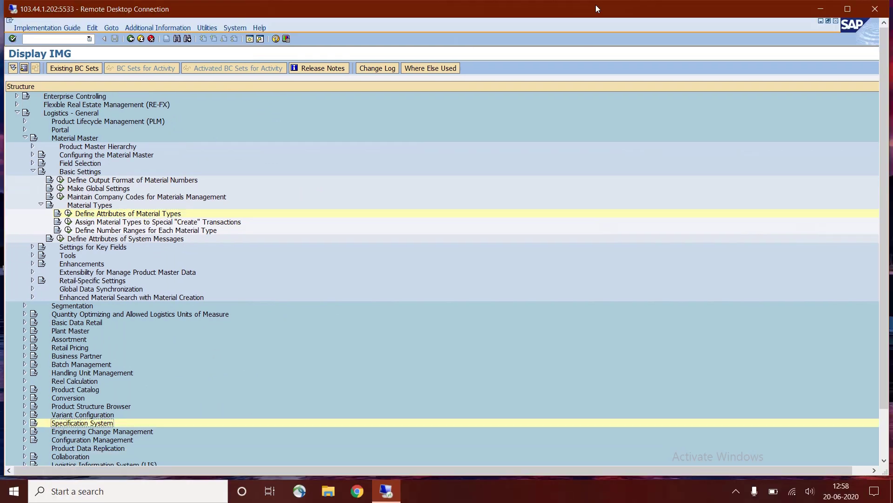
double_click(596, 5)
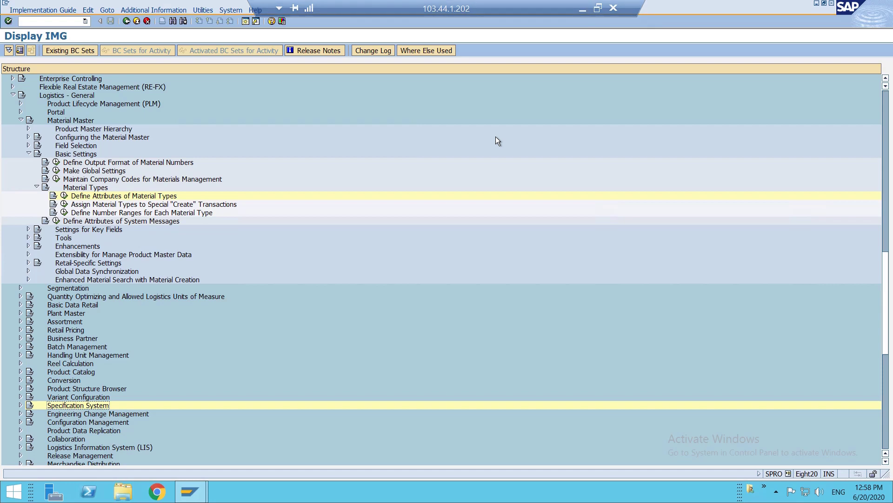
- Leave the IMG for the SAP Easy Access screen and start transaction MM01 to create a material
text(/n)
key(Return)
text(mm01)
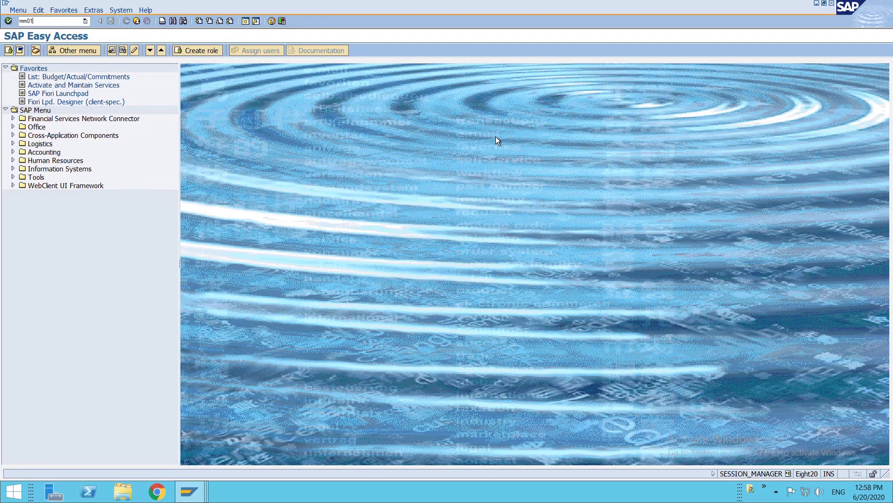
key(Return)
- Enter material 626 with industry sector Plant engin./construction and material type FERT Finished Product(STD), and proceed to the view selection
text(6)
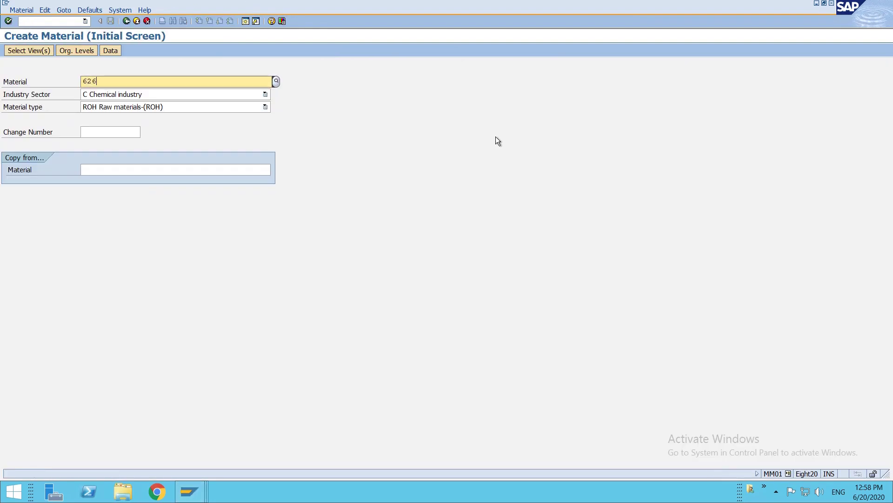
text(26)
key(Return)
key(Return)
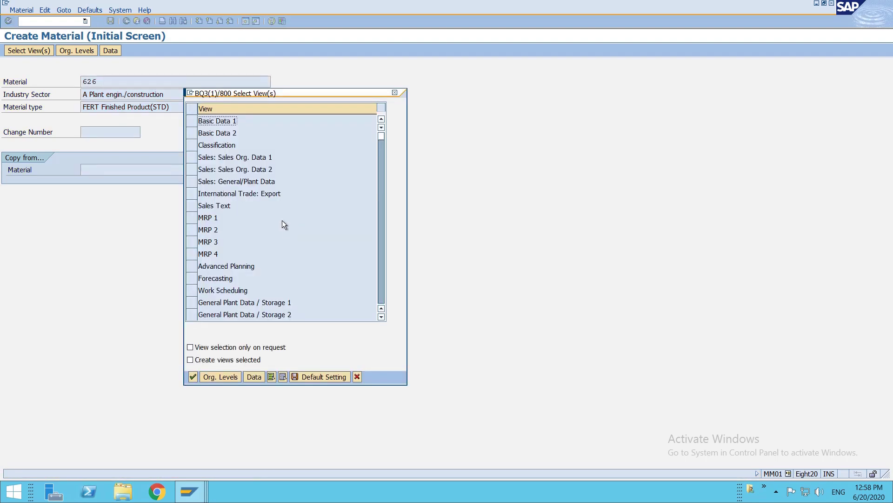
- Select the Basic Data 1 and 2, MRP 1 and 2, General Plant Data / Storage 1 and 2, and Accounting 1 and 2 views and continue
click(192, 120)
click(193, 144)
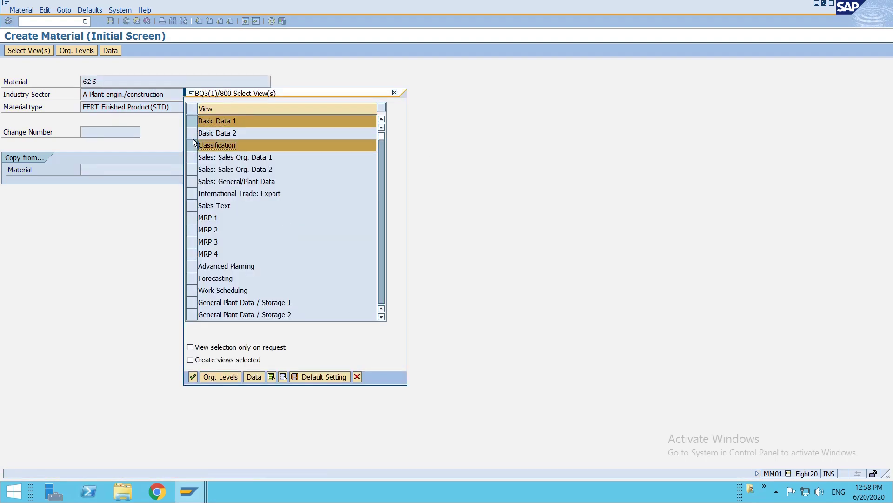
click(191, 132)
click(192, 145)
click(193, 220)
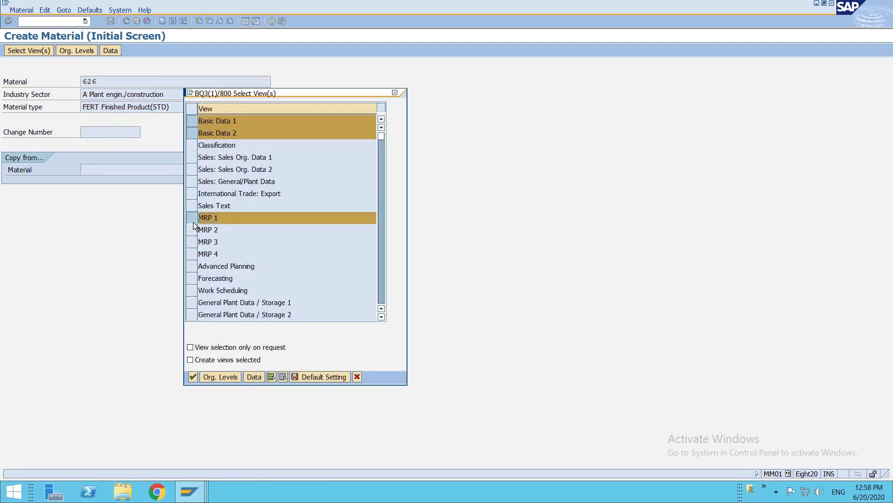
click(192, 229)
click(192, 302)
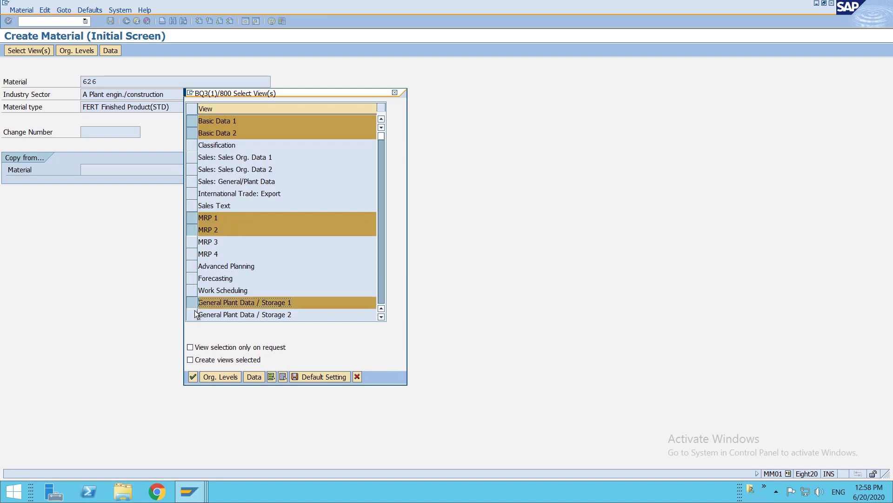
click(192, 314)
scroll(232, 284, down, 3)
click(192, 254)
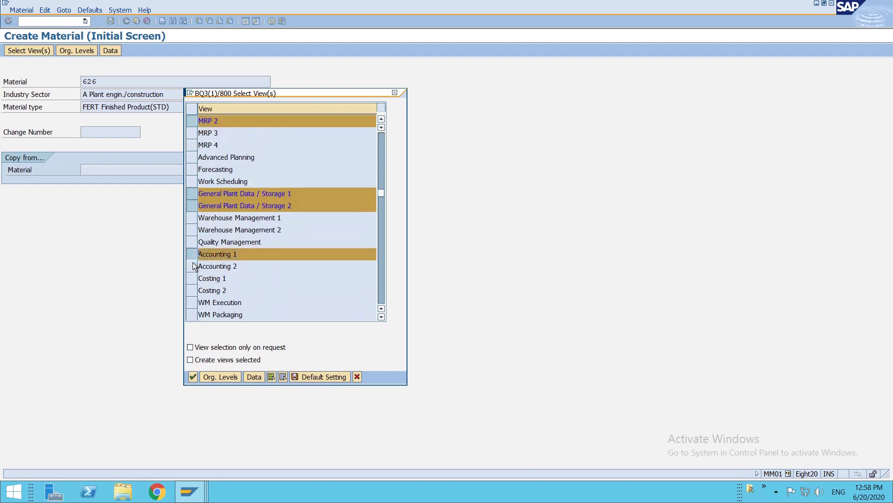
click(193, 266)
key(Return)
- Set the organizational levels to plant AMP3 and storage location AMS1 and proceed to the material data
text(a)
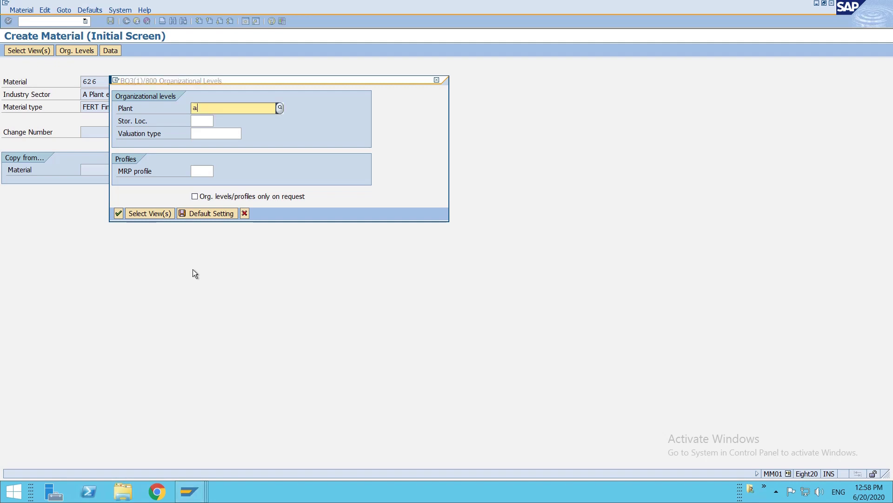
text(mp)
key(Tab)
text(am01)
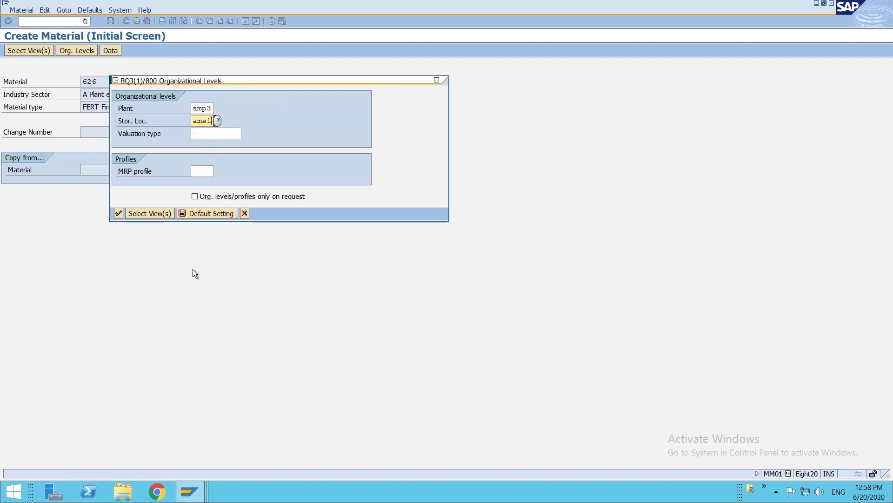
key(Return)
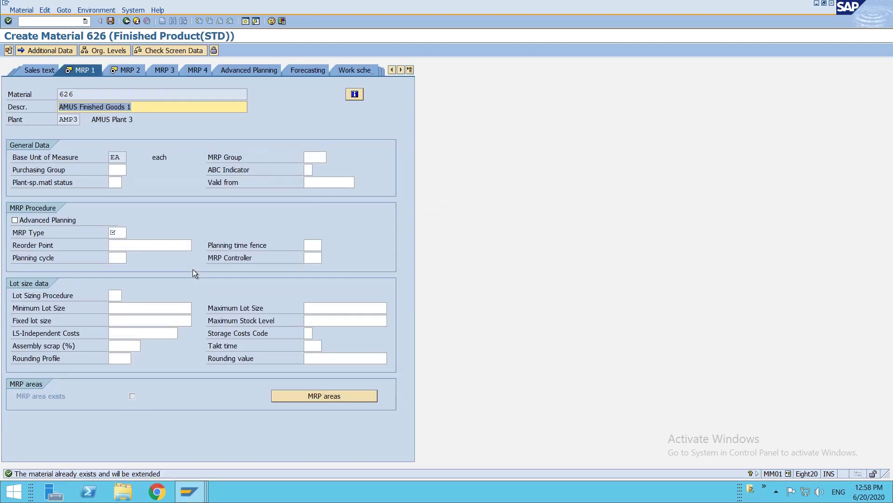
- Fill in the MRP type and continue through the MRP 2 and plant data/storage views to Accounting 1
click(116, 233)
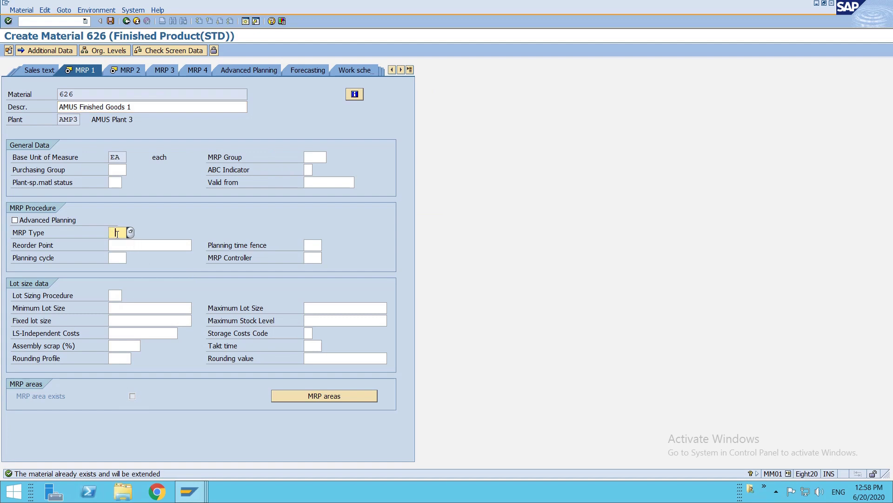
key(Return)
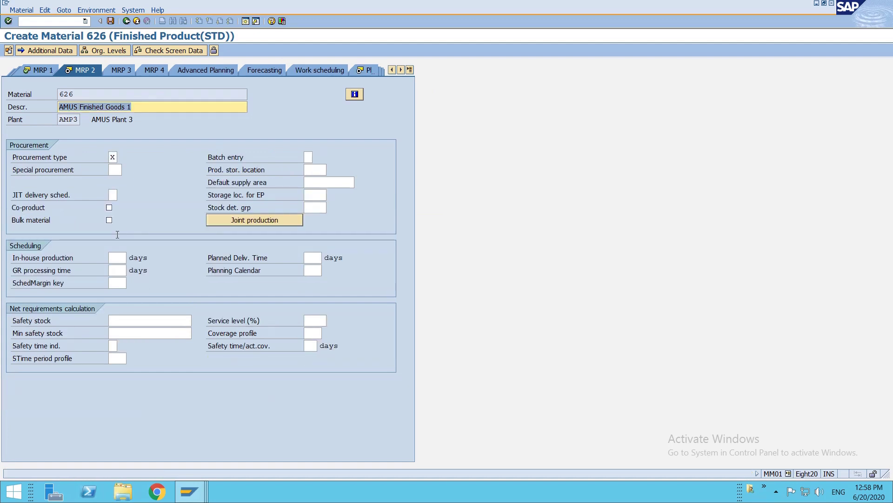
key(Return)
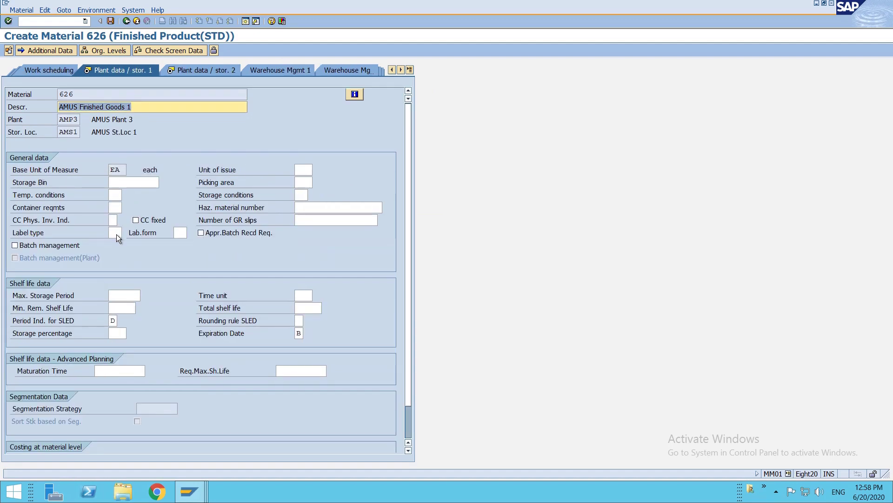
key(Return)
key(Return)
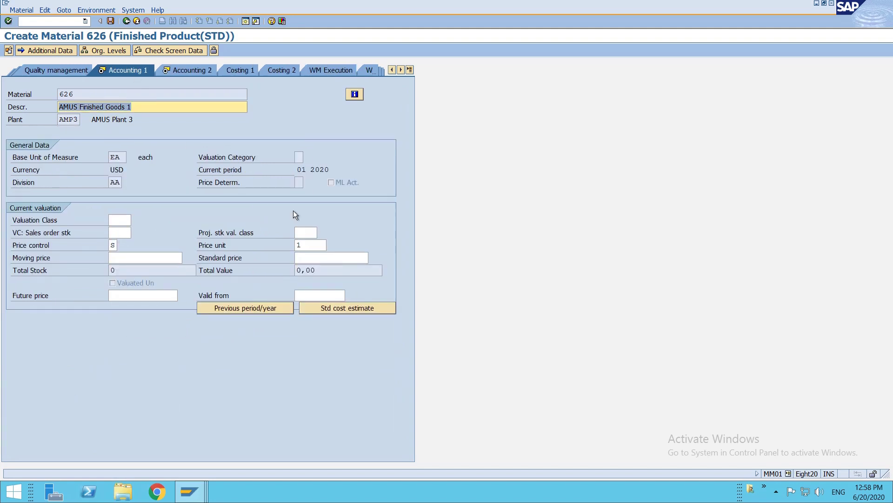
- Check the price determination field, then set the standard price to 5000 in Accounting 1 and confirm the view
click(331, 183)
click(300, 182)
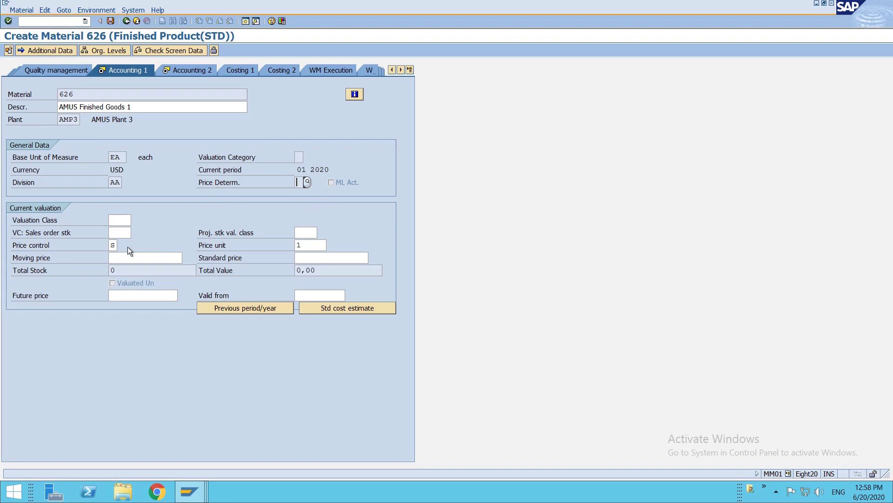
click(303, 259)
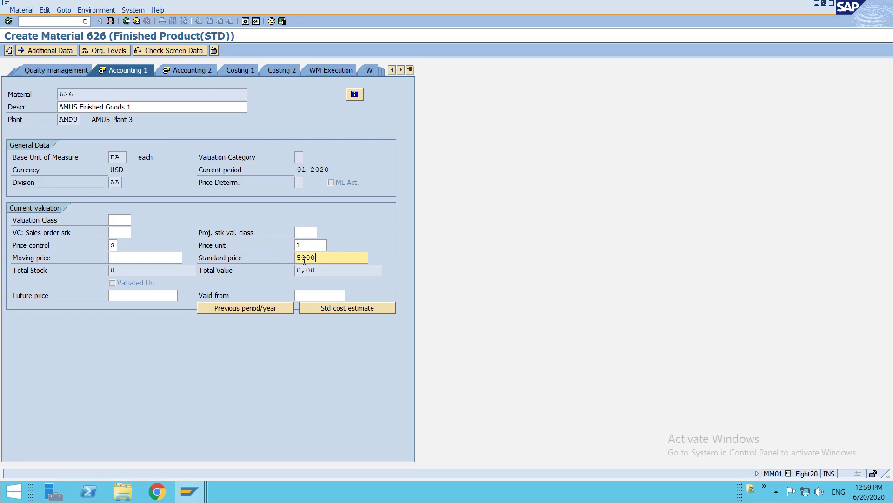
key(Return)
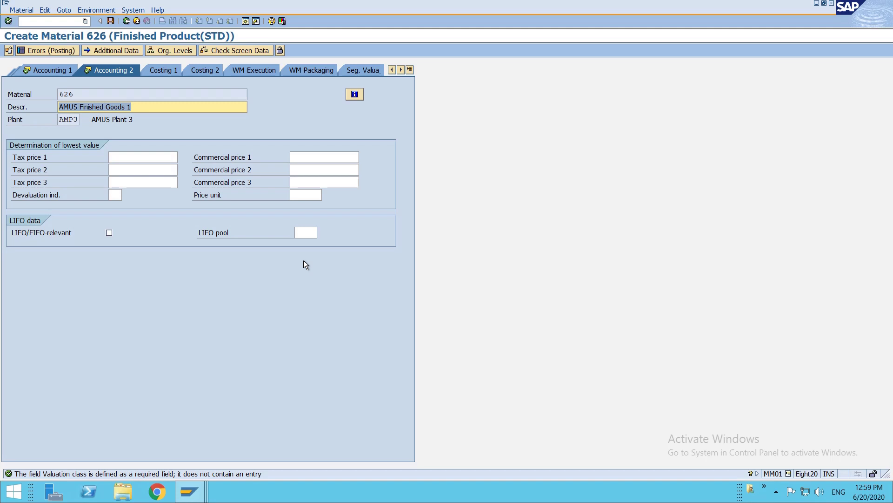
- Return to Accounting 1, assign valuation class Z792 and save the material
click(59, 71)
click(126, 218)
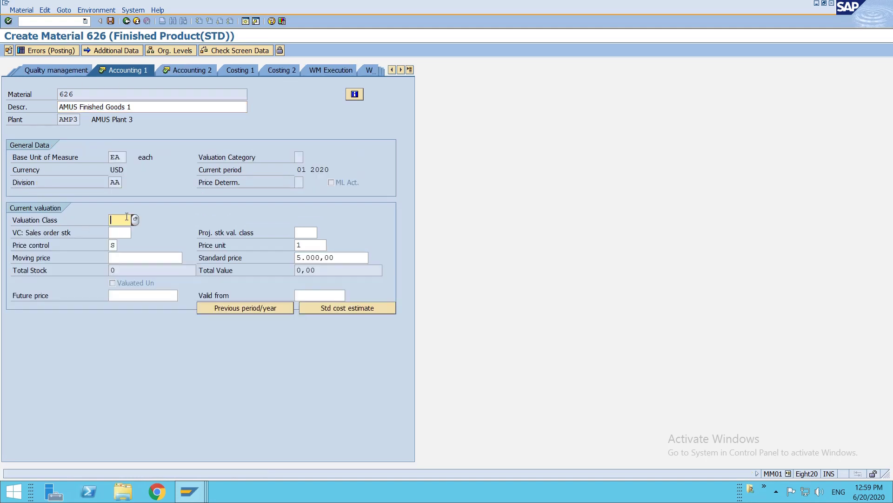
text(z)
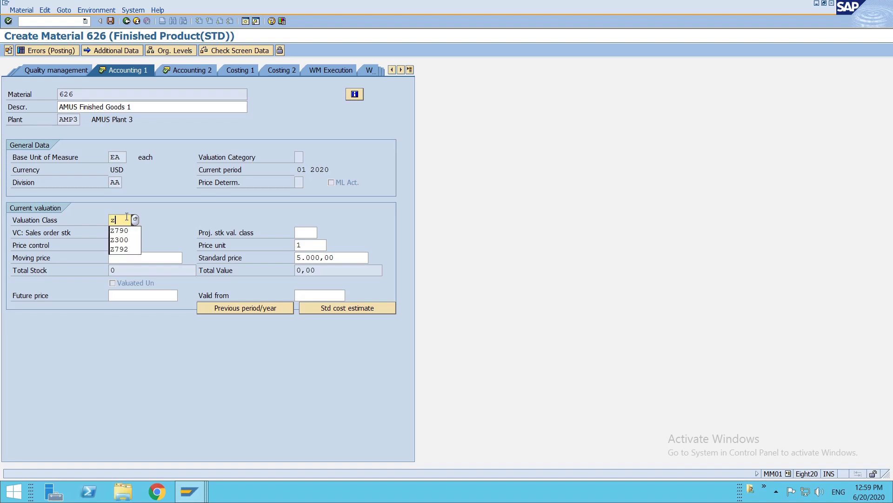
key(Down)
key(Down)
key(Down)
key(Return)
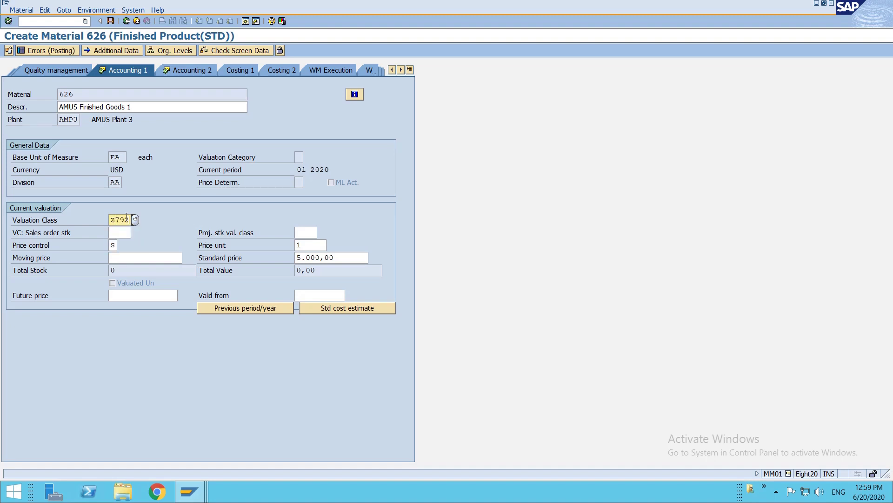
key(F4)
scroll(454, 188, down, 10)
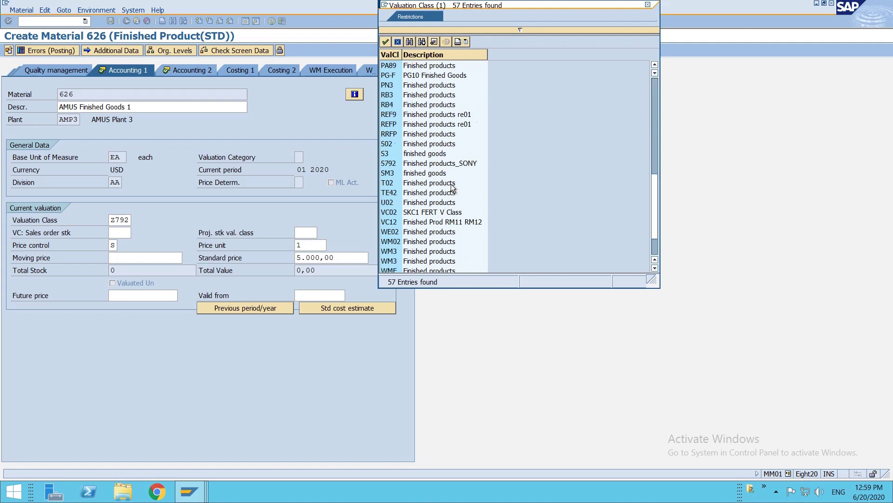
double_click(418, 253)
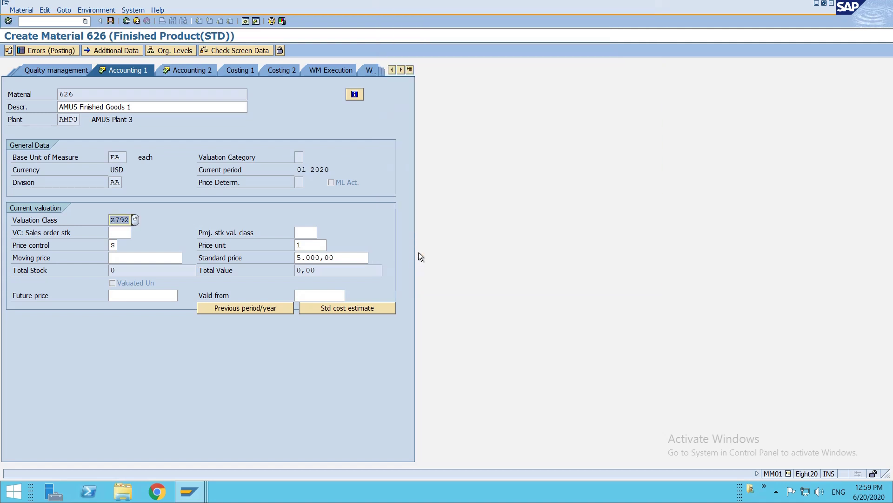
key(ctrl+s)
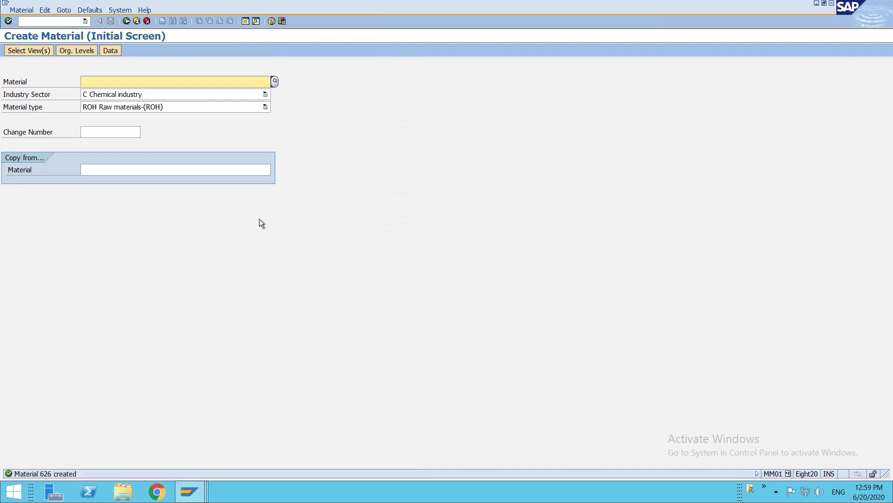
- Start transaction ME21N to create a purchase order
click(48, 20)
text(/nm)
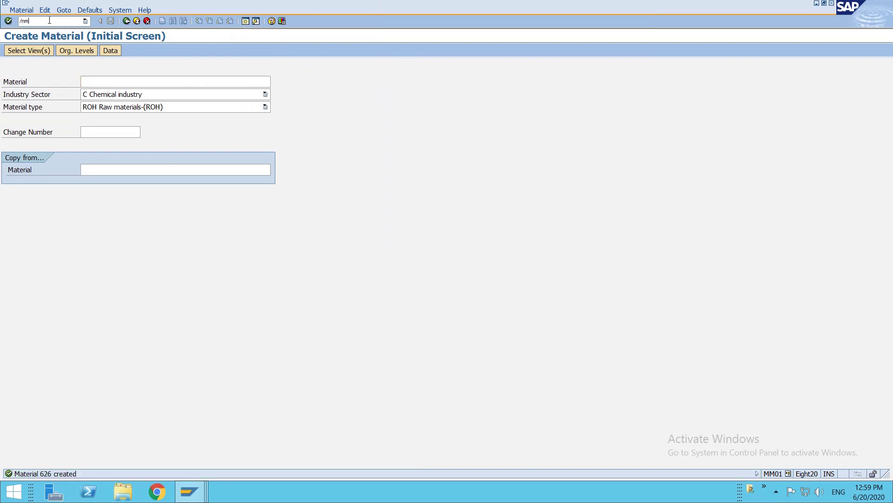
key(Return)
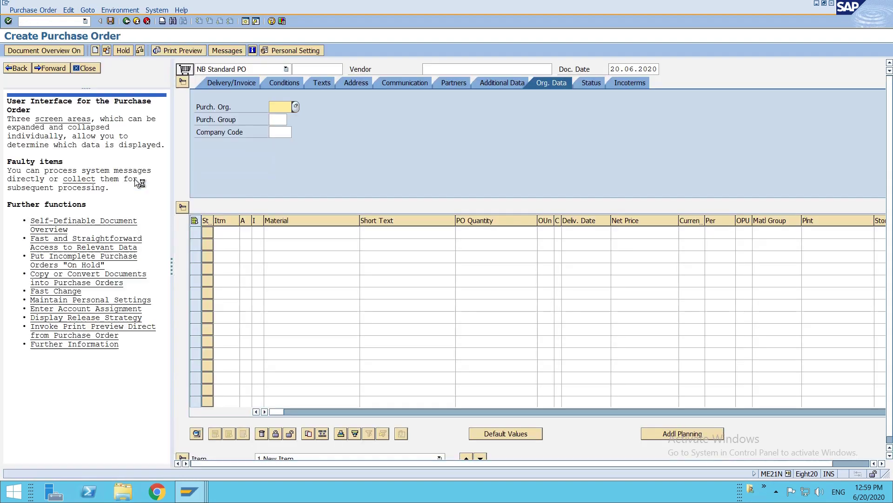
- Look up the suppliers of company code AMUS and choose AMUS PURCHASING VENDOR 1 as the purchase order's vendor
click(461, 65)
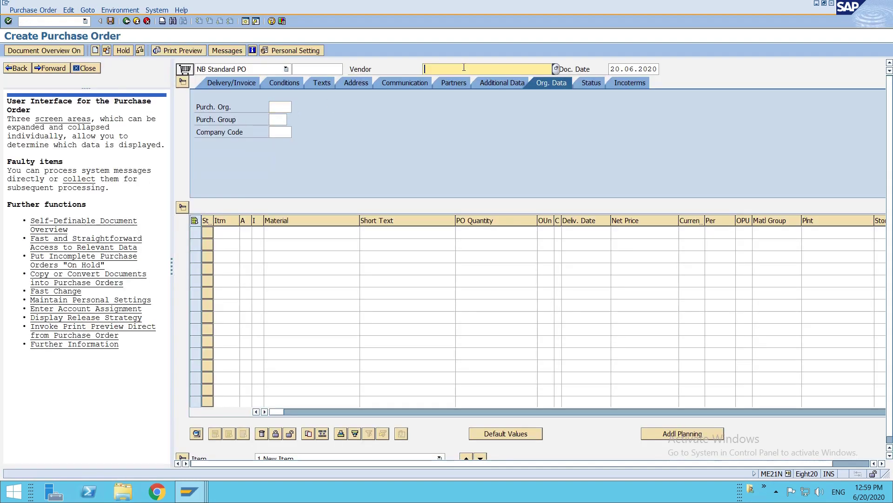
key(F4)
click(502, 124)
text(amus)
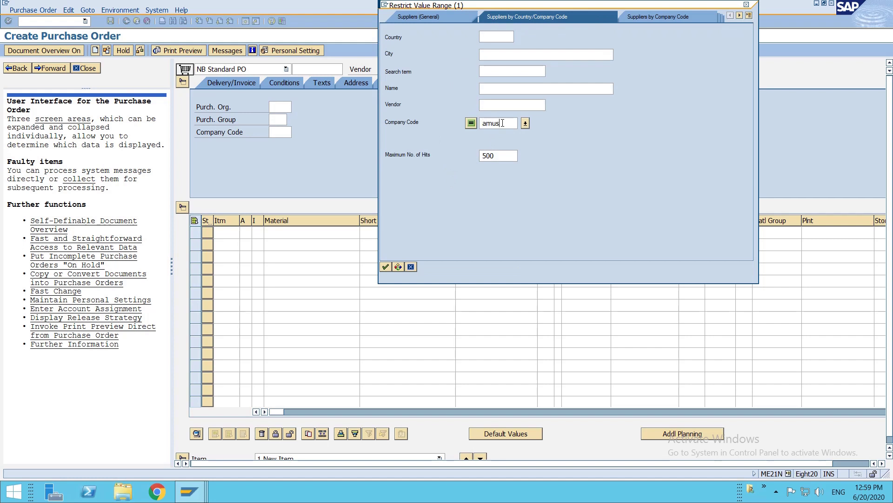
key(Return)
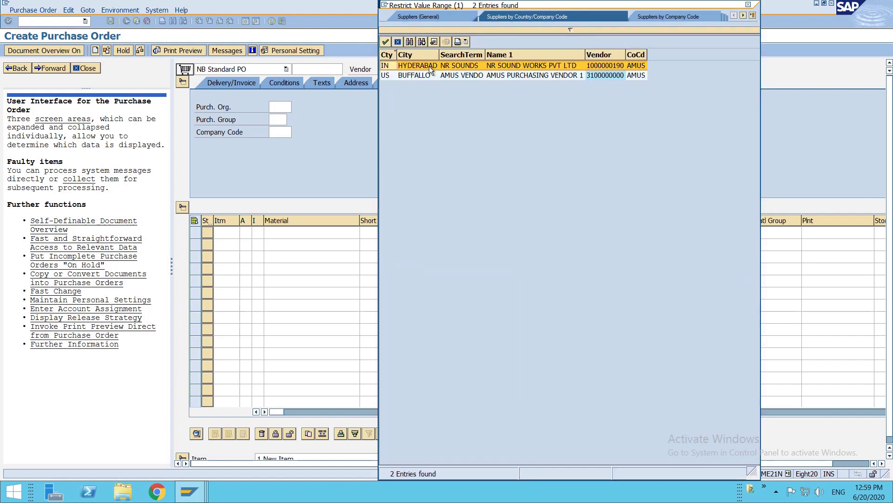
double_click(418, 76)
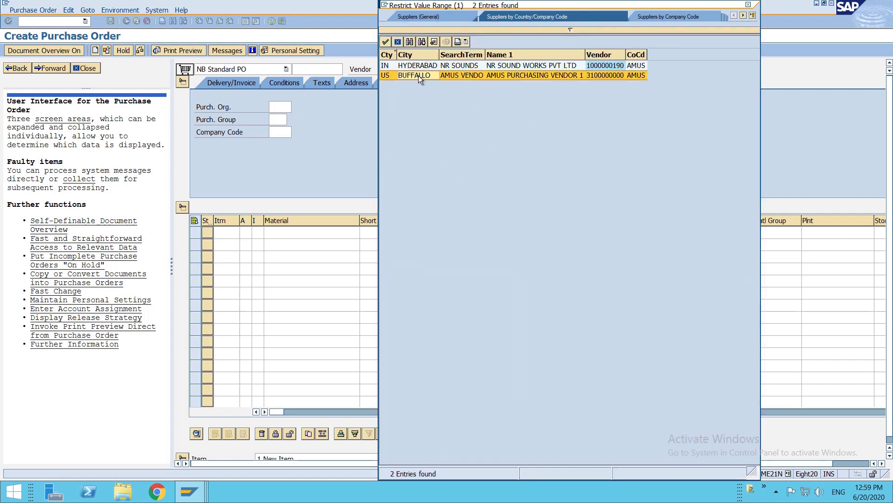
- Choose AMPO AMUS Purch Org from the value list as the purchasing organization
click(285, 107)
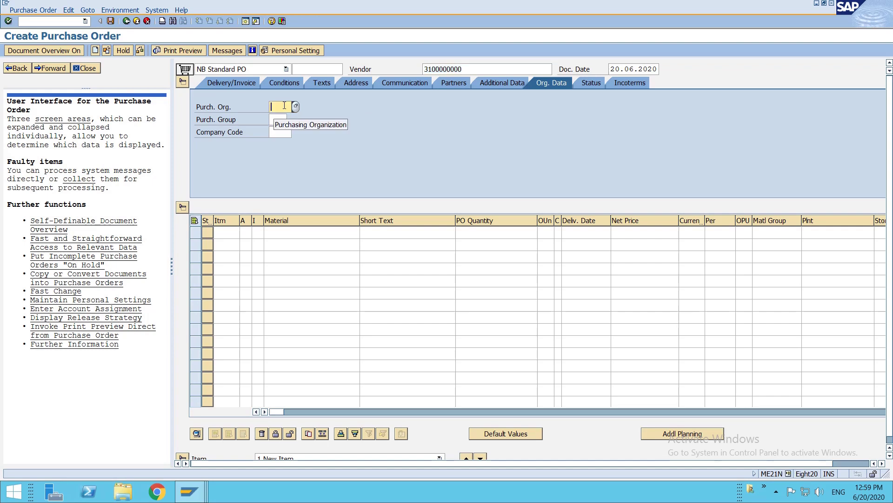
key(F4)
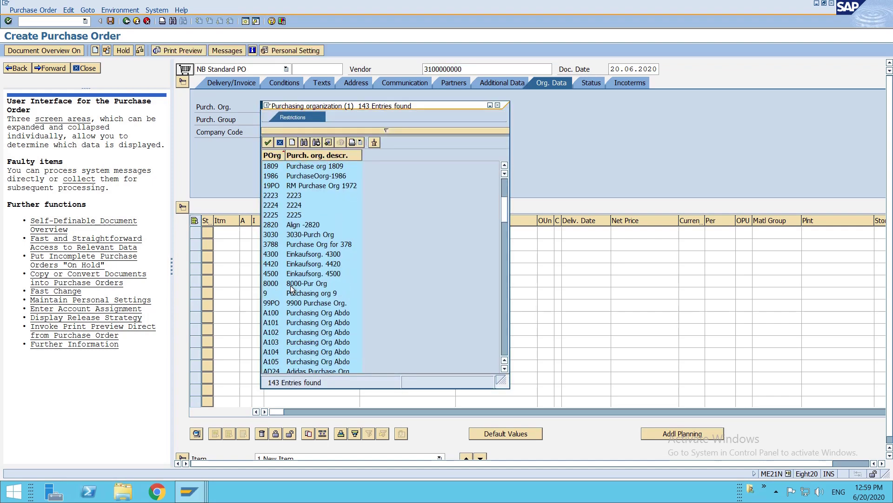
scroll(292, 334, down, 6)
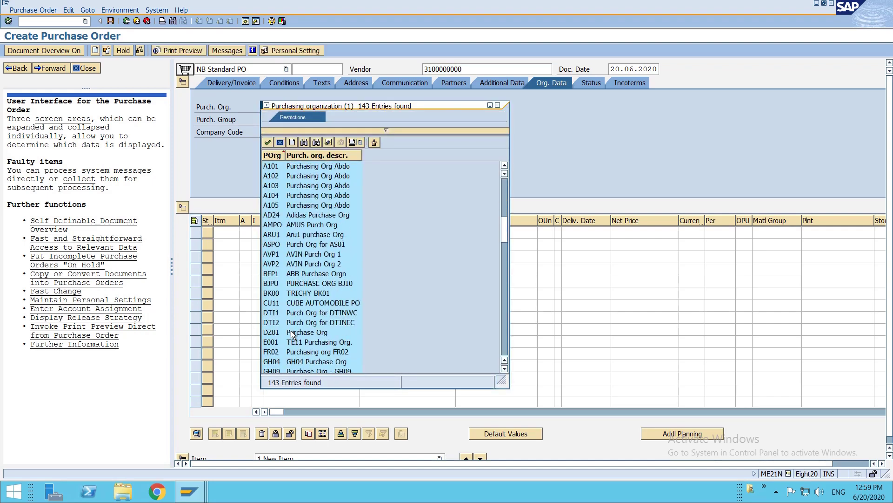
double_click(309, 224)
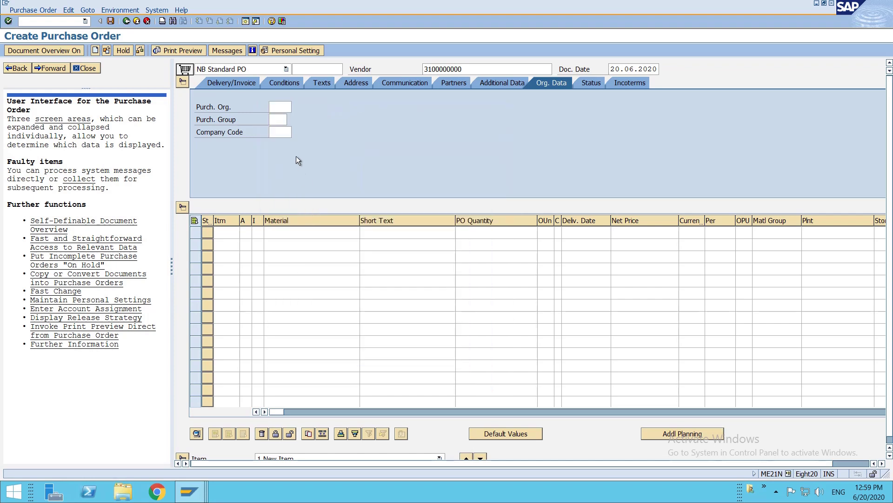
- Choose purchasing group AMP AMUS Purch Group, enter company code AMUS and confirm the organizational data
click(282, 119)
key(F4)
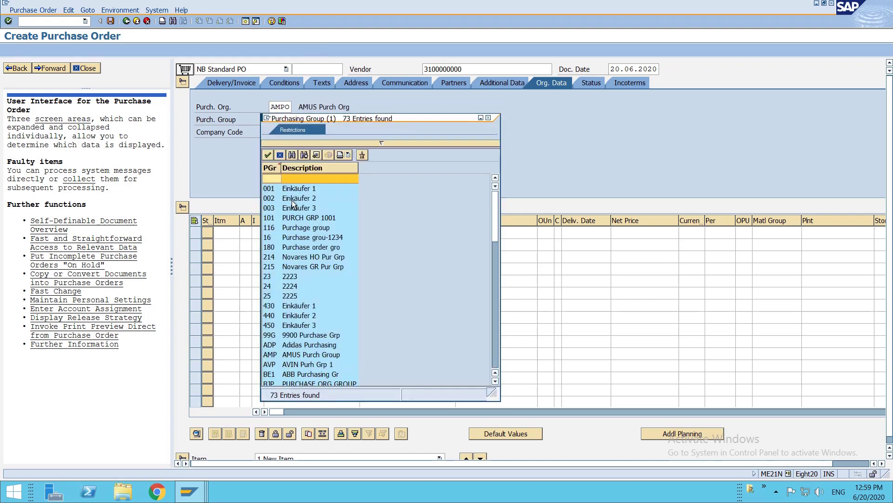
scroll(293, 252, down, 3)
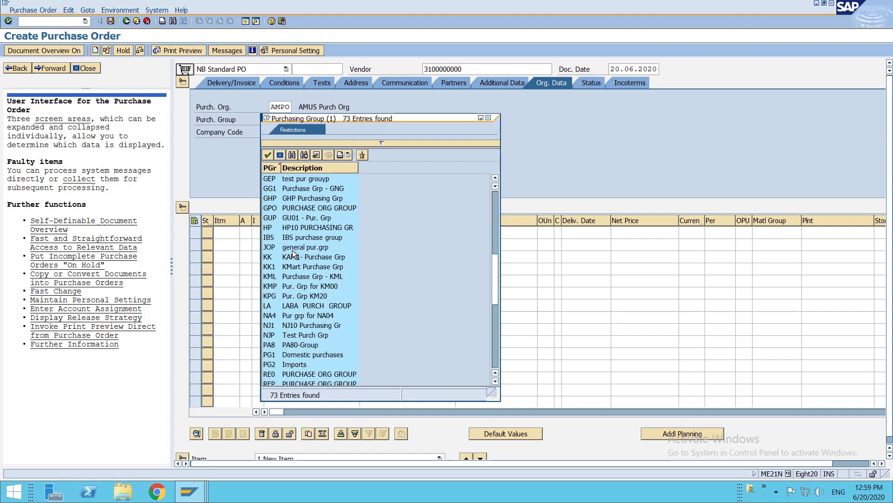
scroll(293, 253, up, 5)
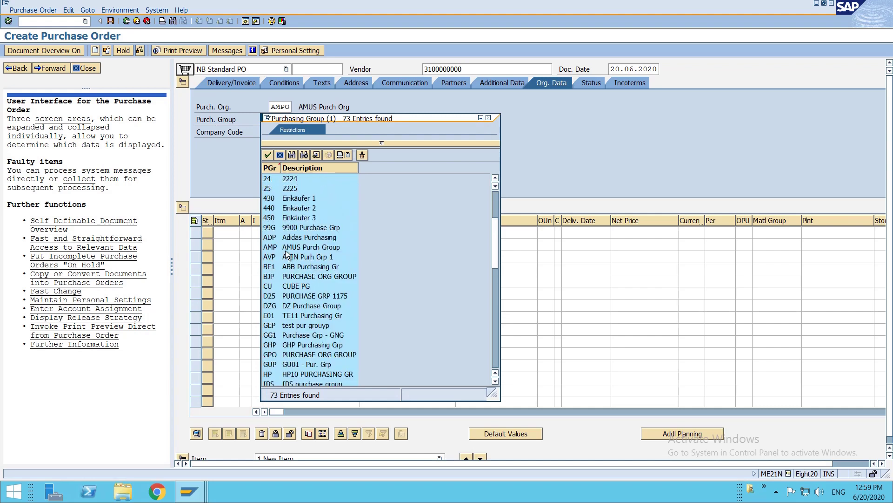
double_click(288, 247)
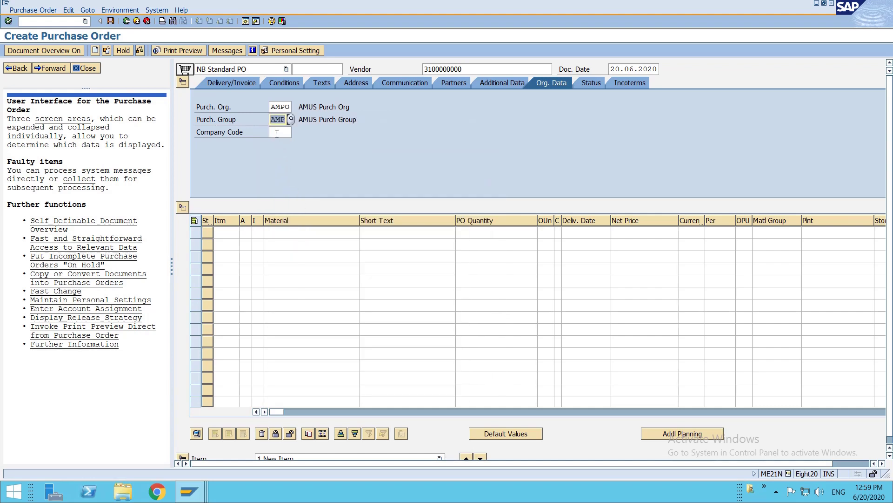
click(277, 134)
text(amus)
key(Return)
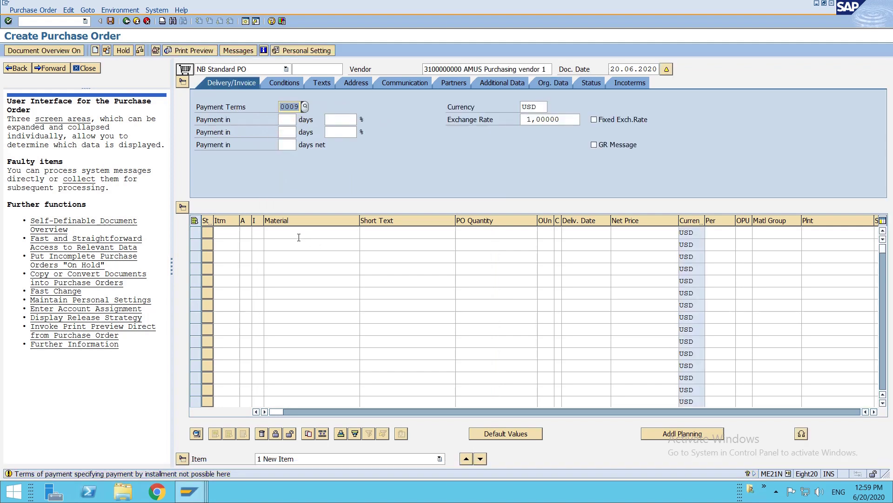
- Try to add a purchase order item for material 626 with quantity 10 and plant AMP3
click(284, 233)
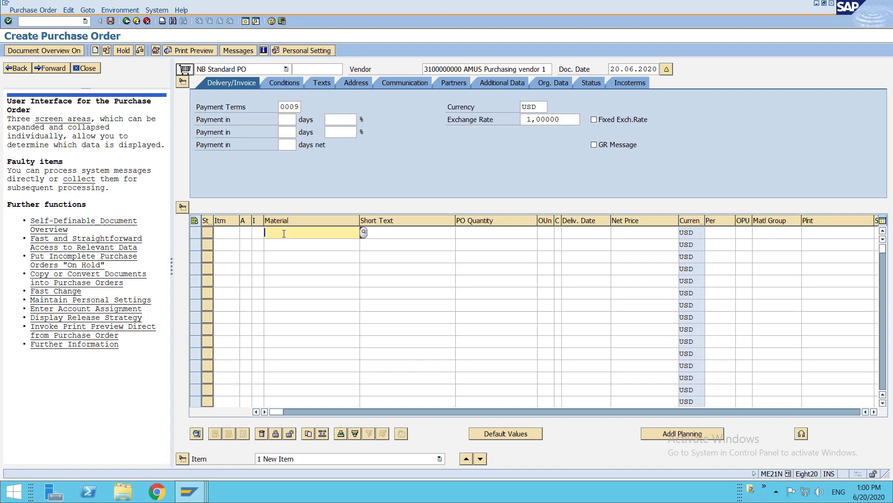
text(626)
key(Tab)
key(Tab)
text(10)
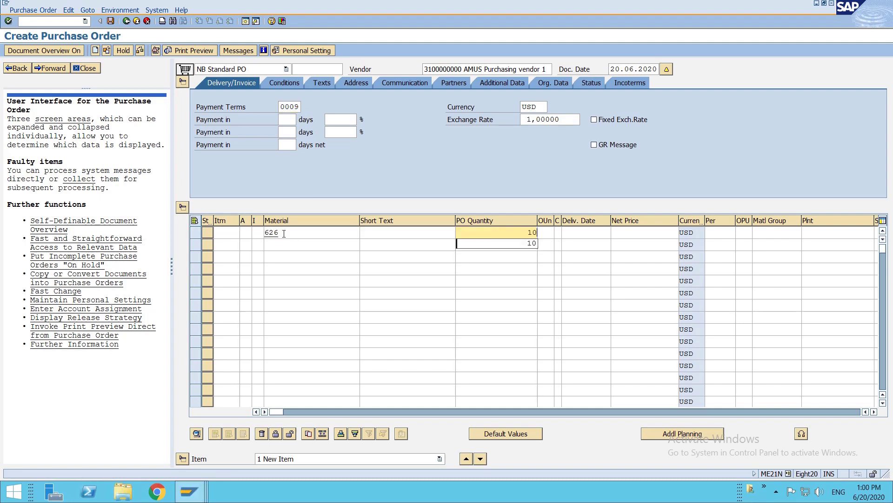
key(Return)
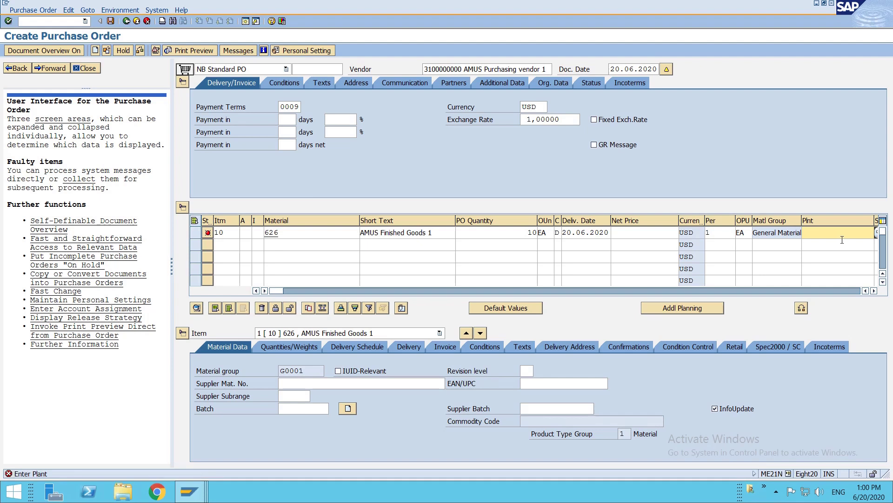
text(AMP3)
key(Return)
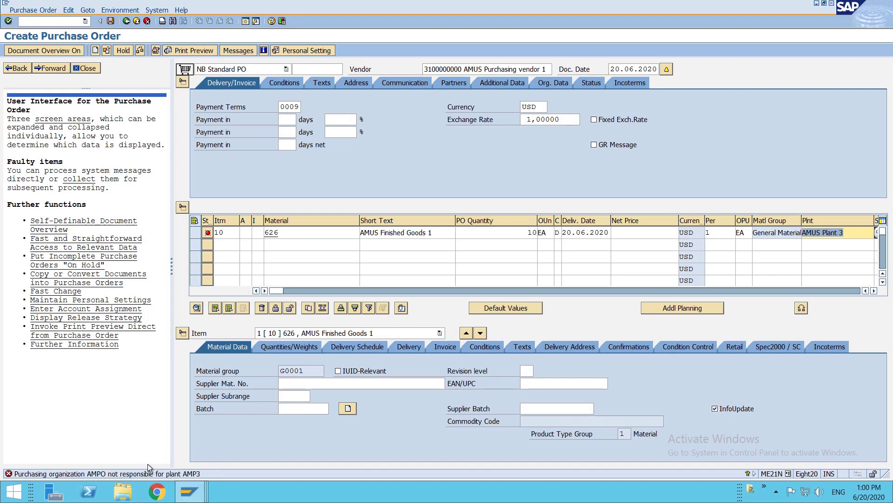
- Open the assignment of purchasing organizations to plants in the implementation guide and position the list on AMPO
mouse_move(198, 492)
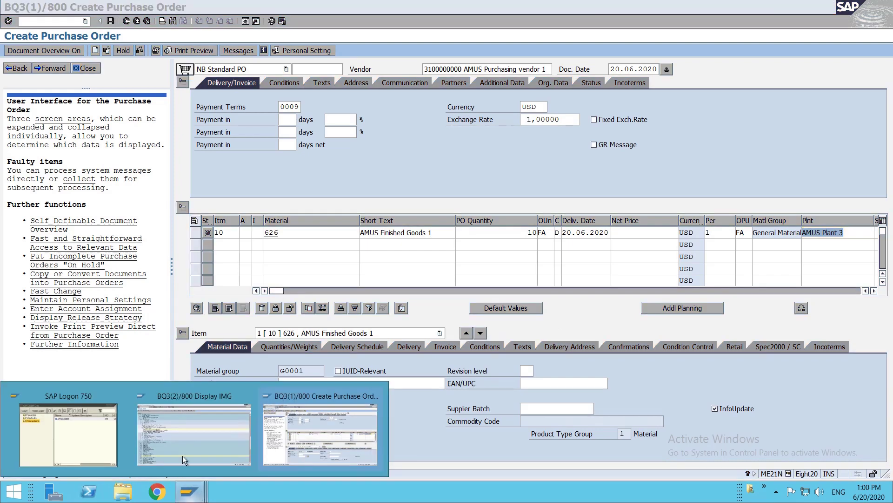
click(186, 435)
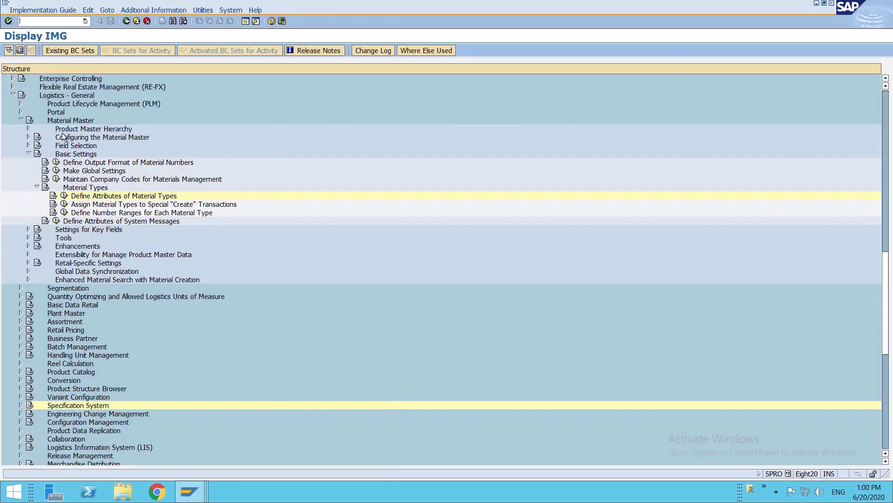
scroll(76, 185, up, 13)
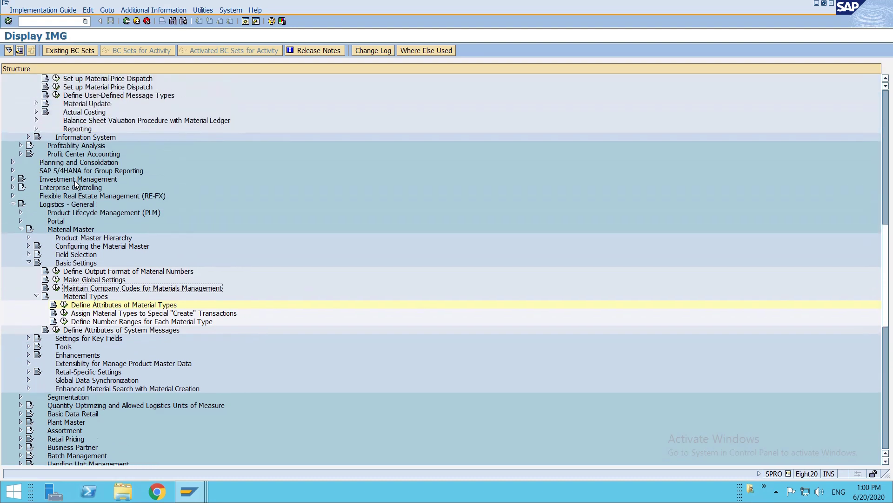
scroll(75, 184, up, 10)
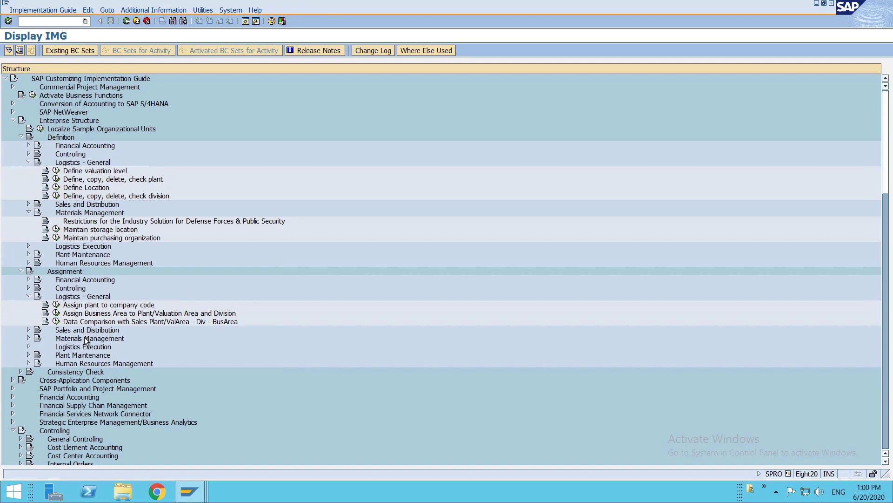
double_click(87, 341)
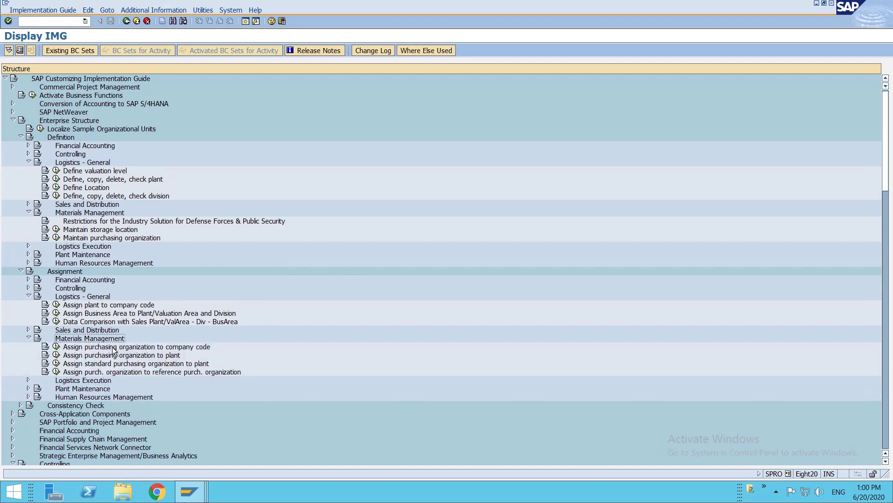
click(56, 355)
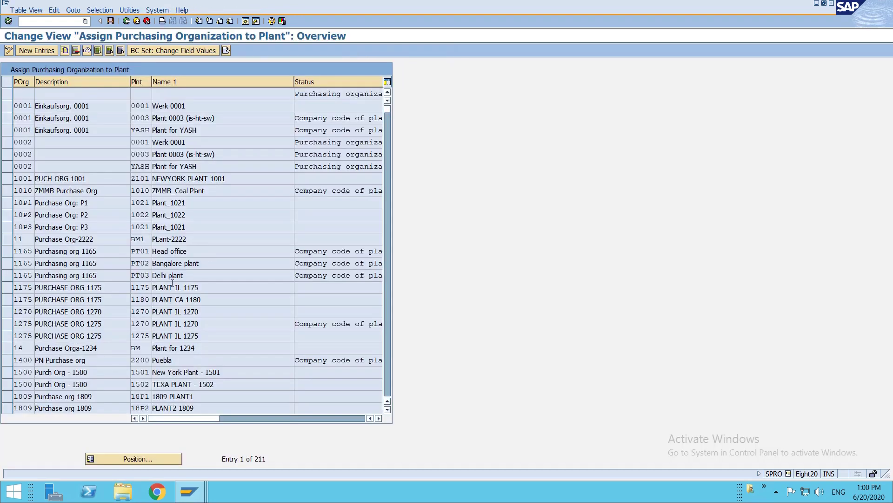
click(163, 460)
text(ampo)
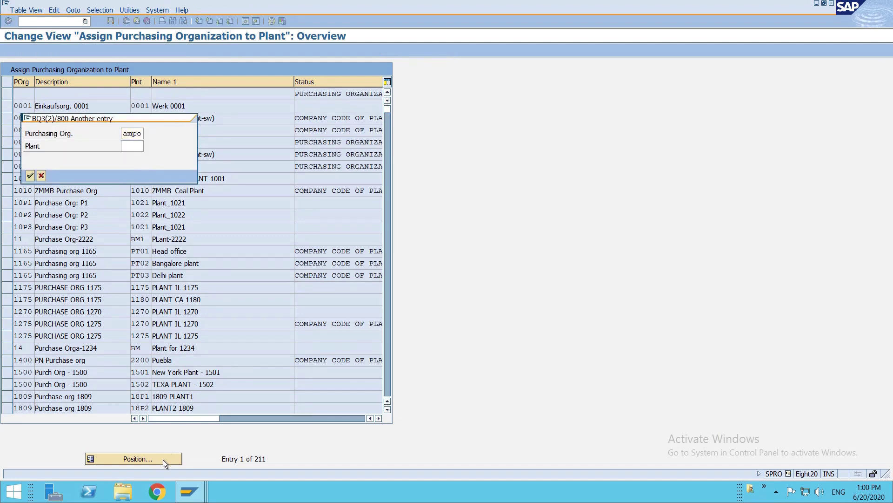
key(Return)
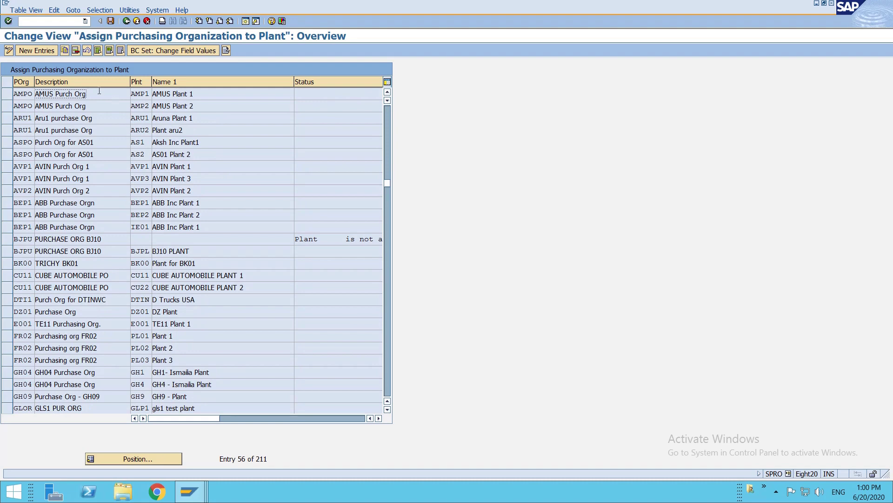
- Assign purchasing organization AMPO to plant AMP3 as a new entry and save it under the proposed customizing request
click(24, 48)
text(ampo)
key(Tab)
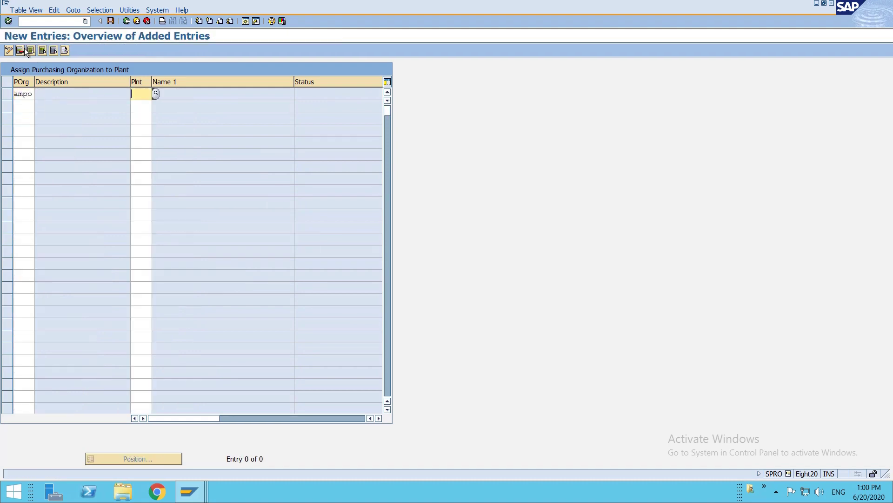
text(ampo)
key(Return)
key(ctrl+s)
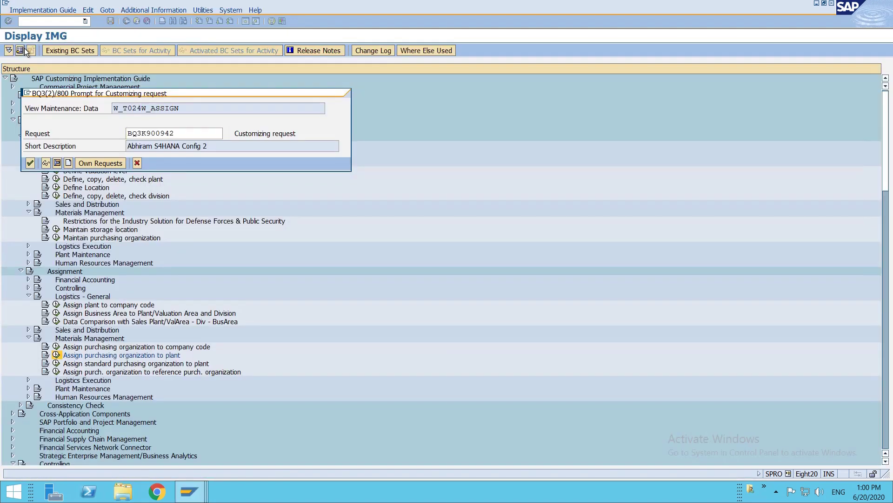
key(Return)
key(F3)
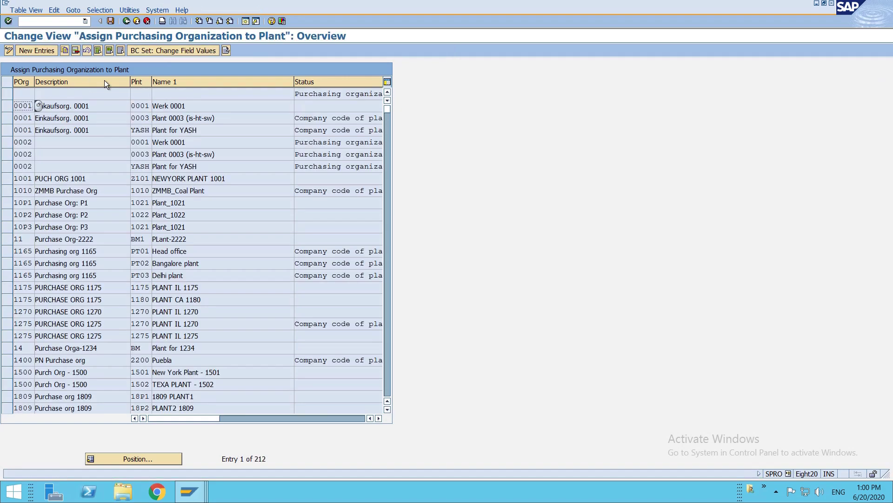
- Return to the purchase order and recheck the item for material 626, acknowledging its messages
key(alt+Tab)
key(Return)
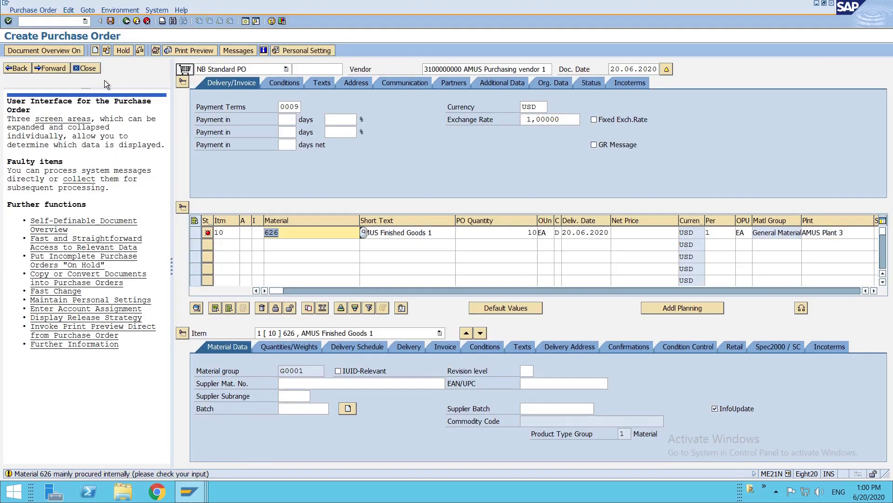
key(Return)
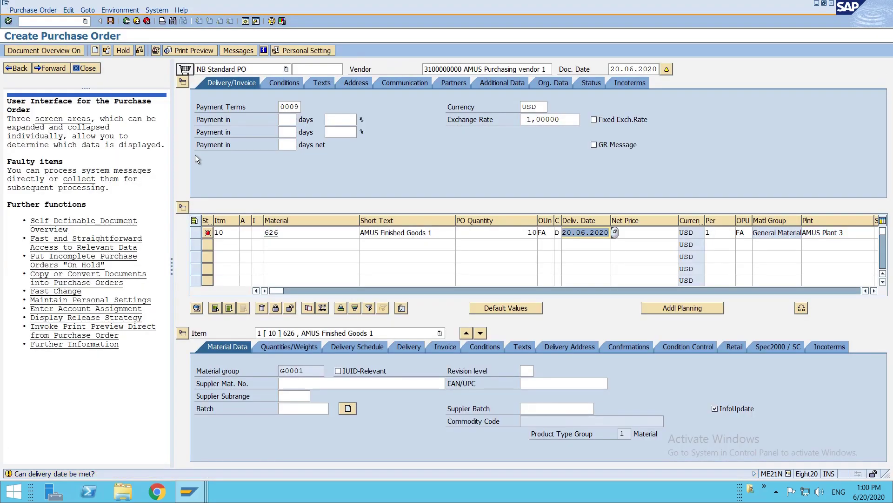
key(Return)
key(Return)
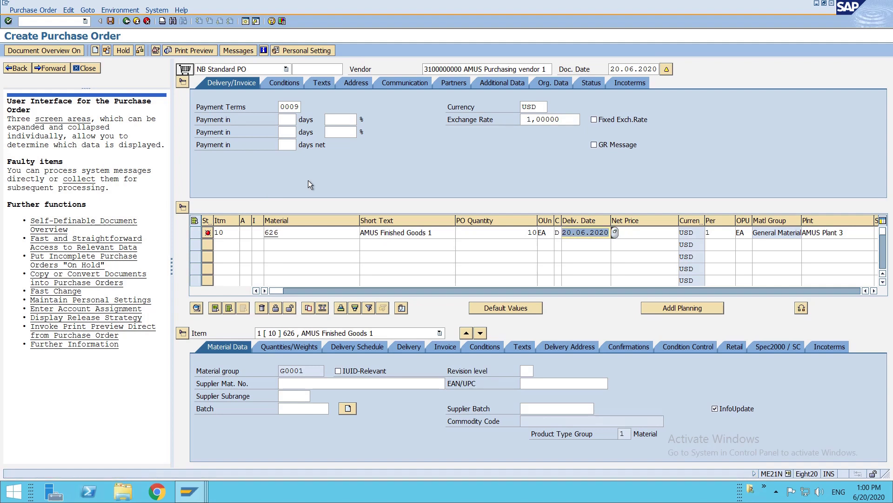
- Restart the purchase order with vendor AMUS Purchasing vendor 1, purchasing organization AMPO and purchasing group AMP
click(69, 20)
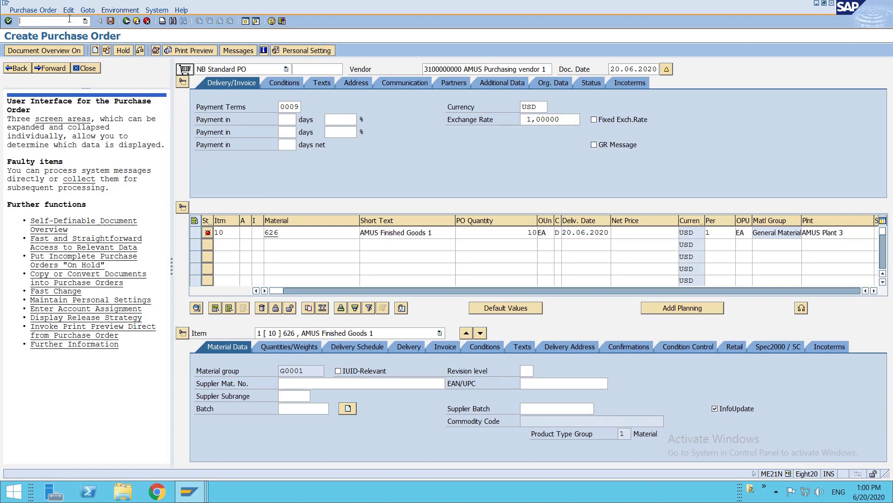
key(Return)
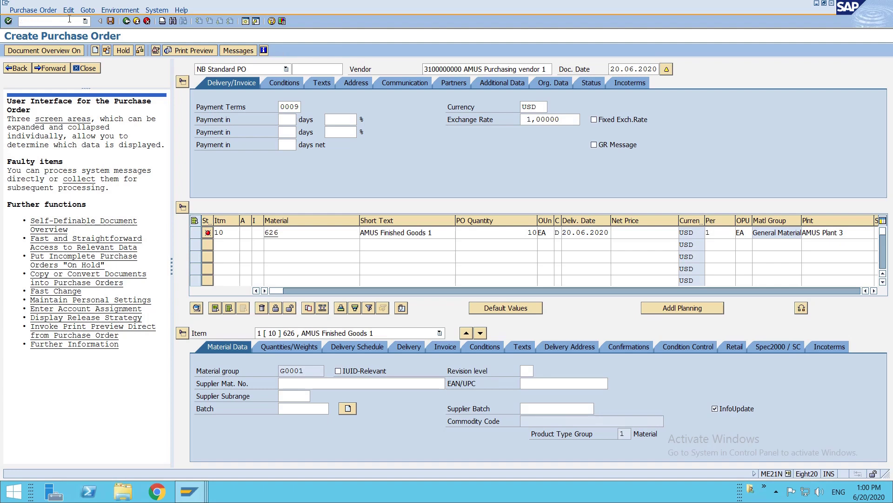
click(464, 70)
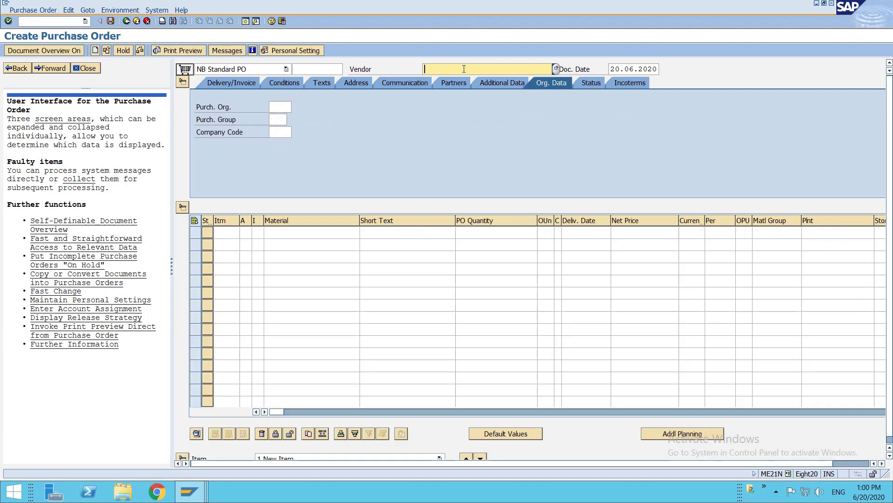
text(3100000000)
click(284, 107)
text(AMPO)
key(Tab)
text(AMP)
key(Return)
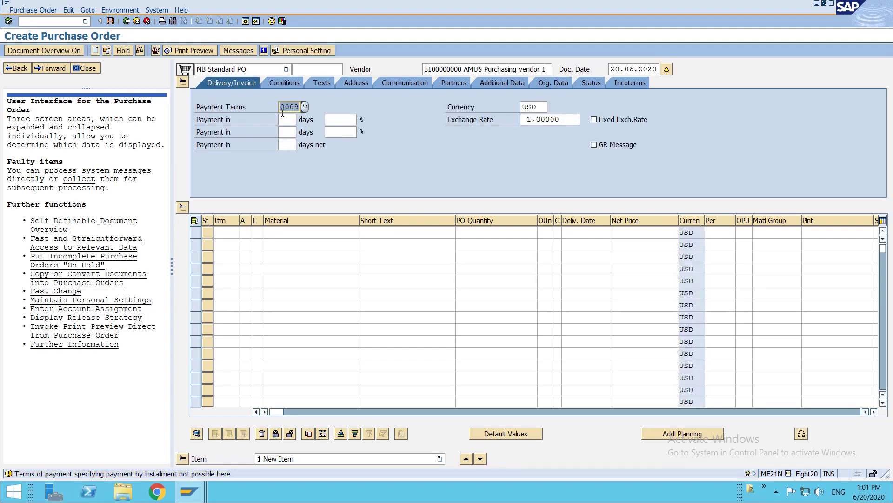
key(Return)
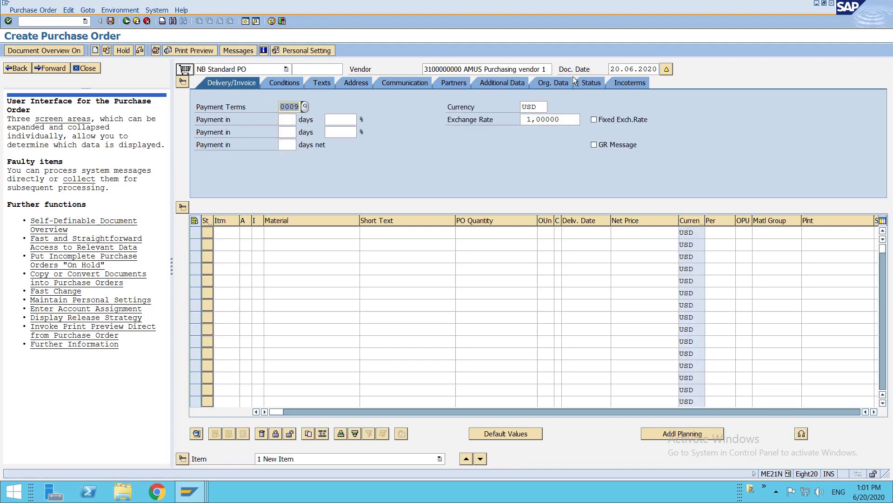
- Review the conditions, status, partners and organizational data in the purchase order header
click(289, 83)
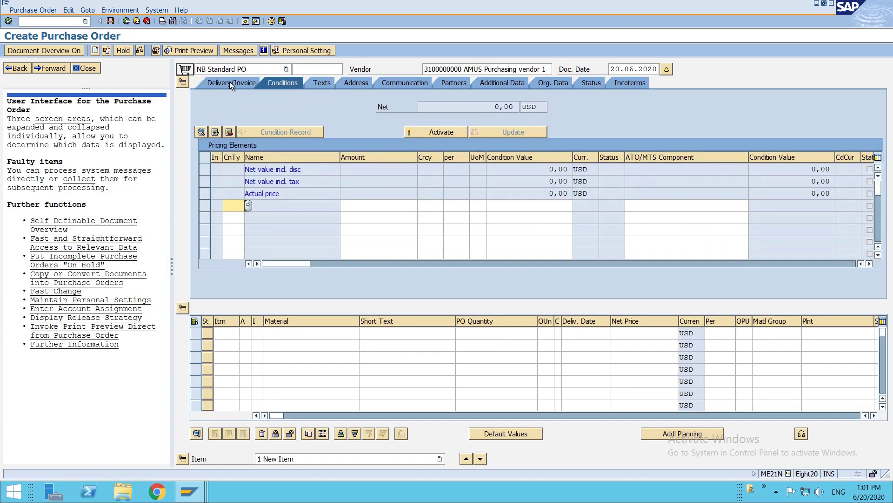
click(592, 83)
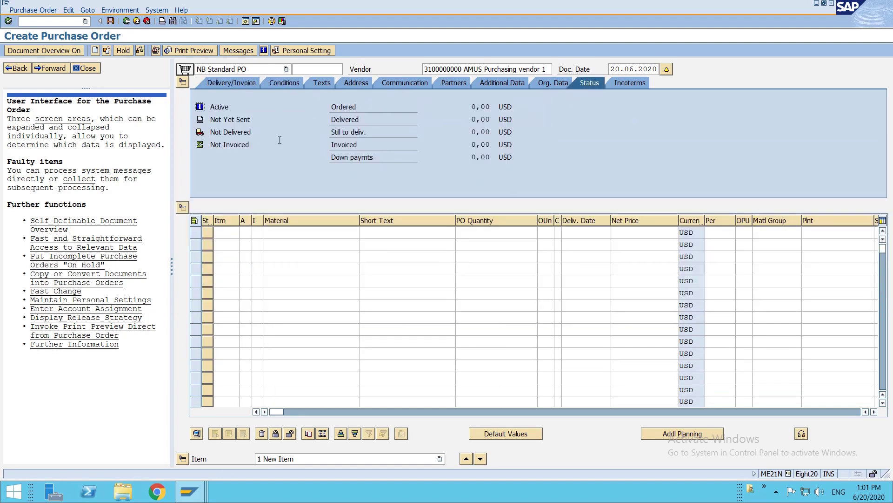
click(463, 84)
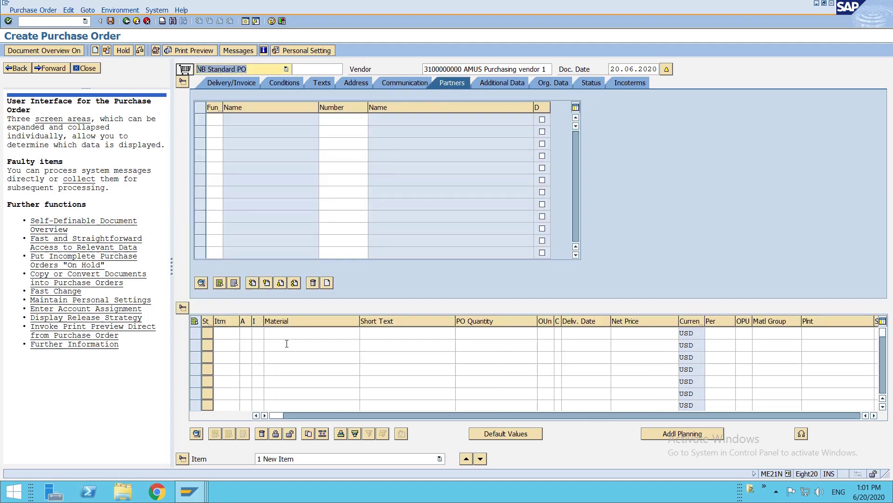
click(556, 87)
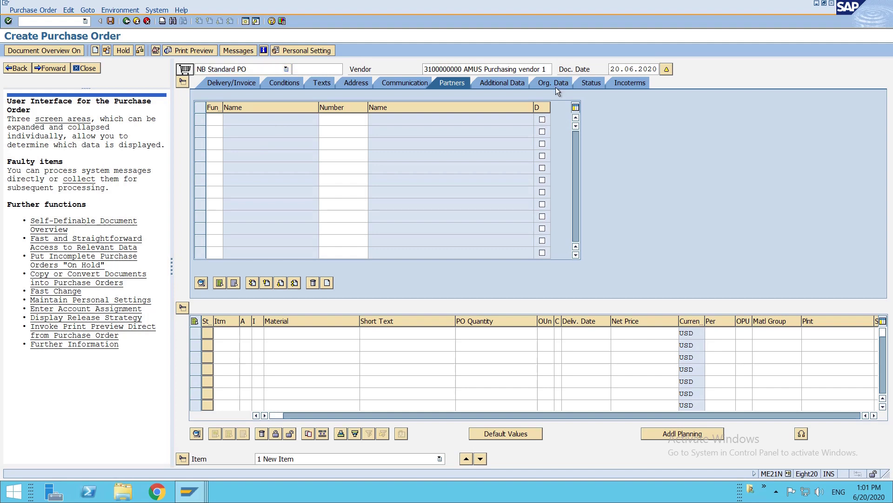
- Enter material 626 with a PO quantity of 10 and plant AMP3 in the restarted order's first item line
click(300, 233)
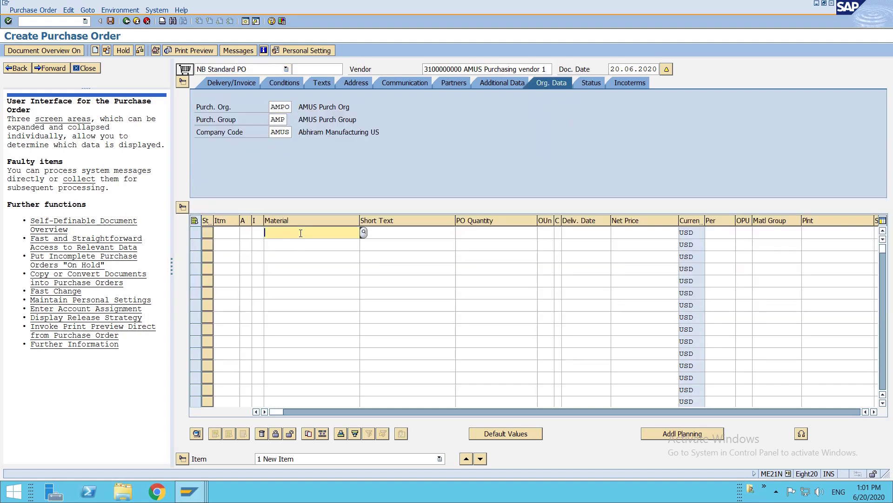
text(626)
key(Tab)
key(Tab)
text(10)
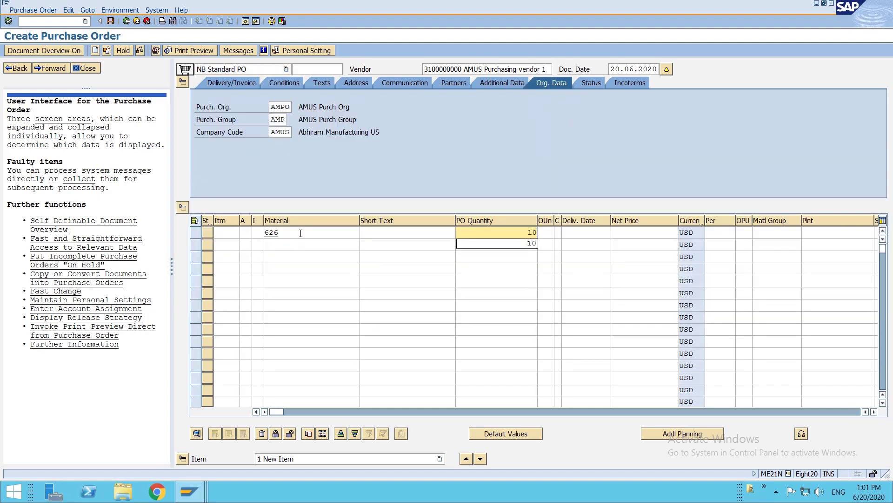
click(832, 233)
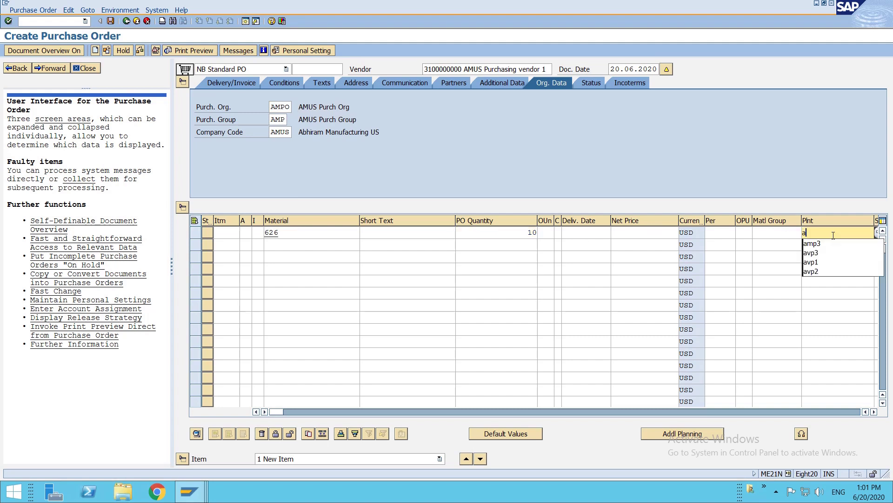
text(amp3)
key(Return)
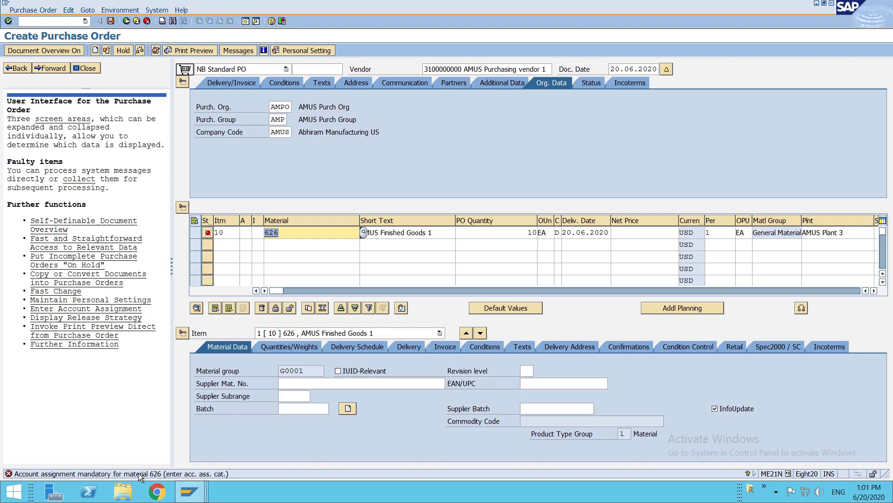
- In the IMG session, open the material type attributes and display the quantity/value updating settings for type FERT, Finished Product(STD)
mouse_move(191, 493)
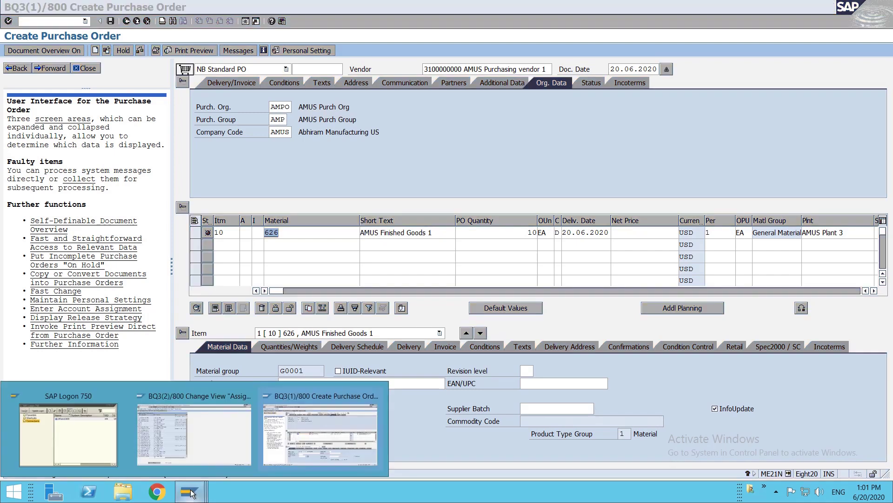
click(201, 437)
key(F3)
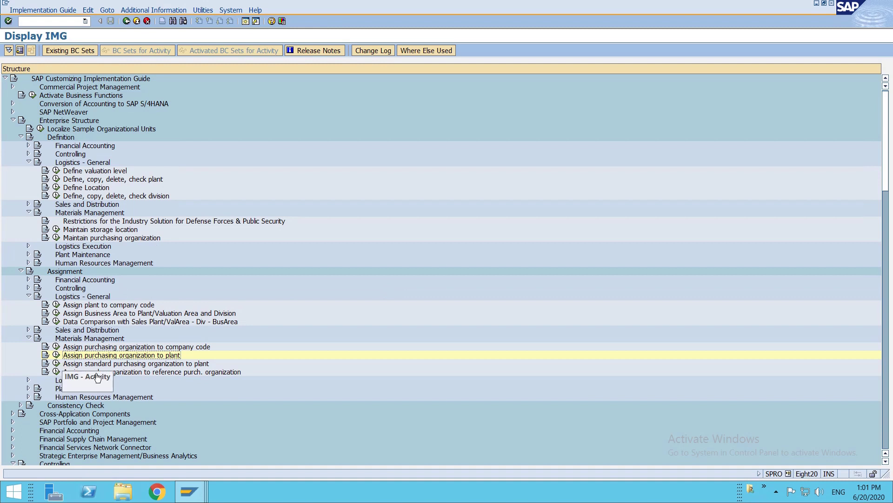
scroll(95, 371, down, 14)
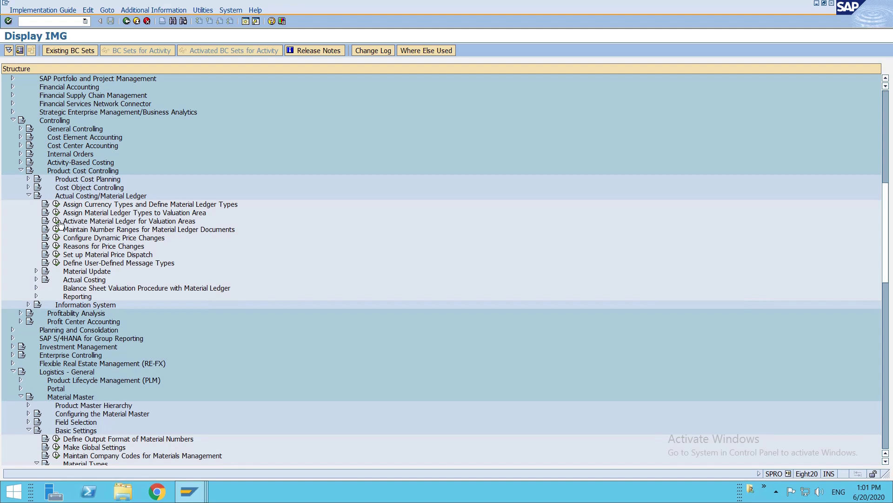
scroll(87, 245, down, 4)
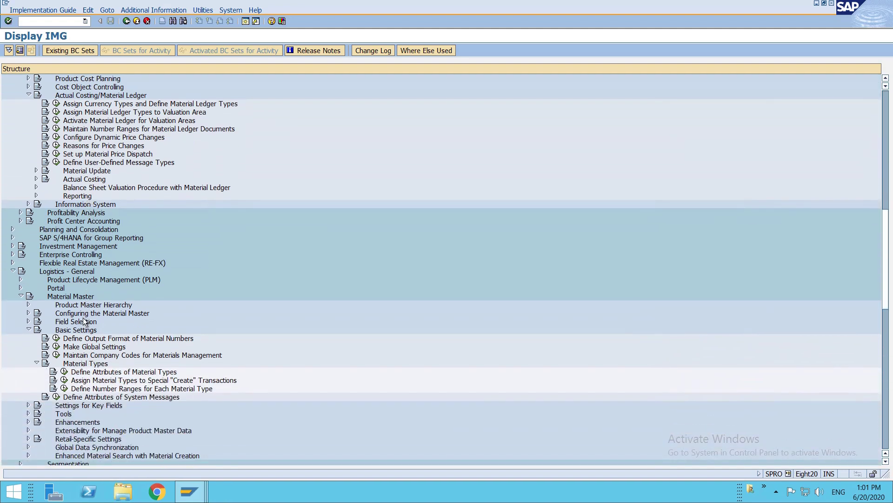
double_click(73, 373)
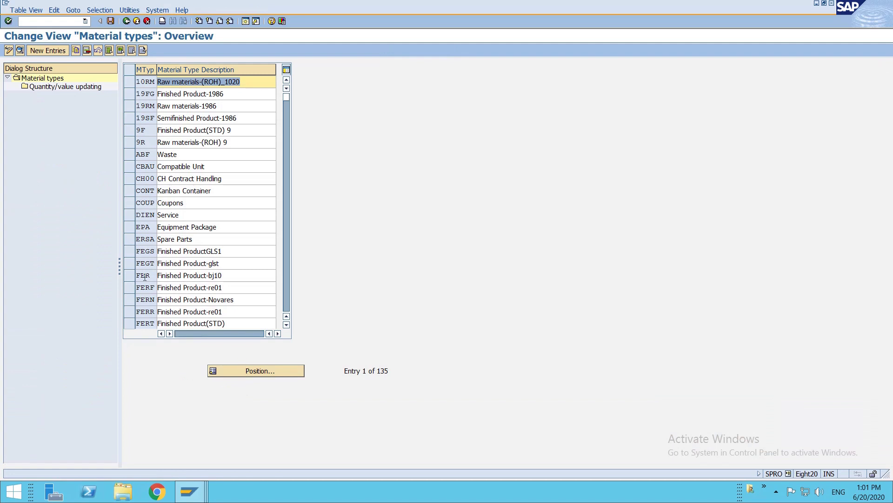
click(130, 323)
click(51, 88)
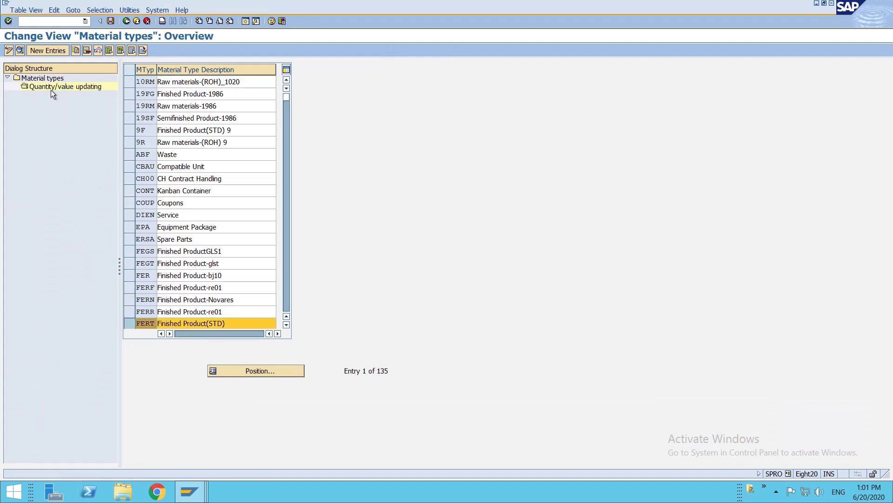
- Locate valuation area AMP3 for material type FERT, activate its quantity/value updating and save the settings
click(242, 375)
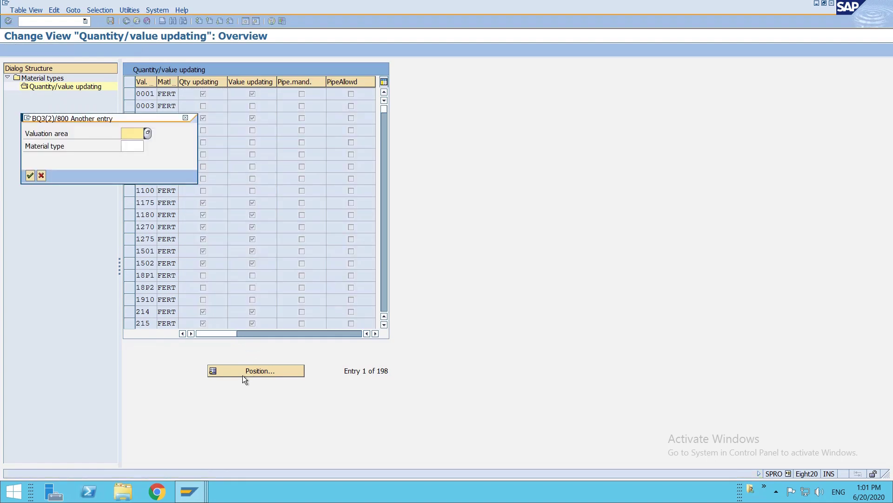
text(amp)
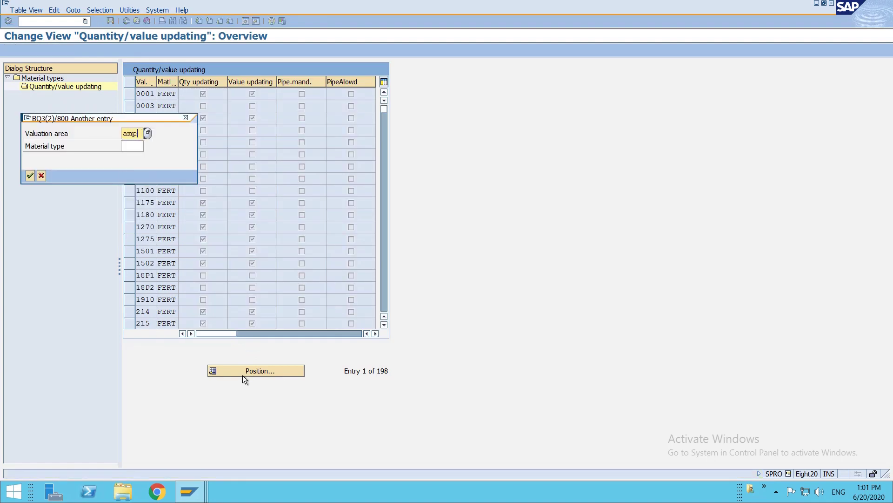
key(Return)
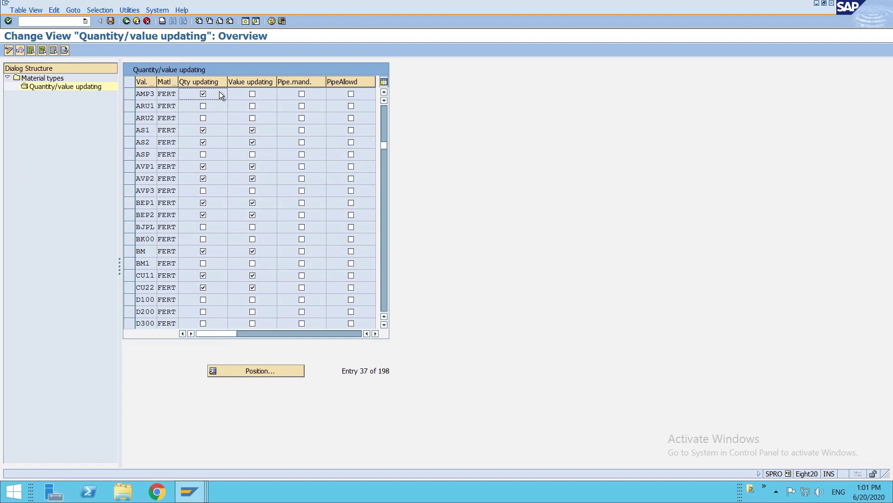
key(ctrl+s)
- Go back to the open purchase order, revalidate the item for material 626 and review its message log
key(Return)
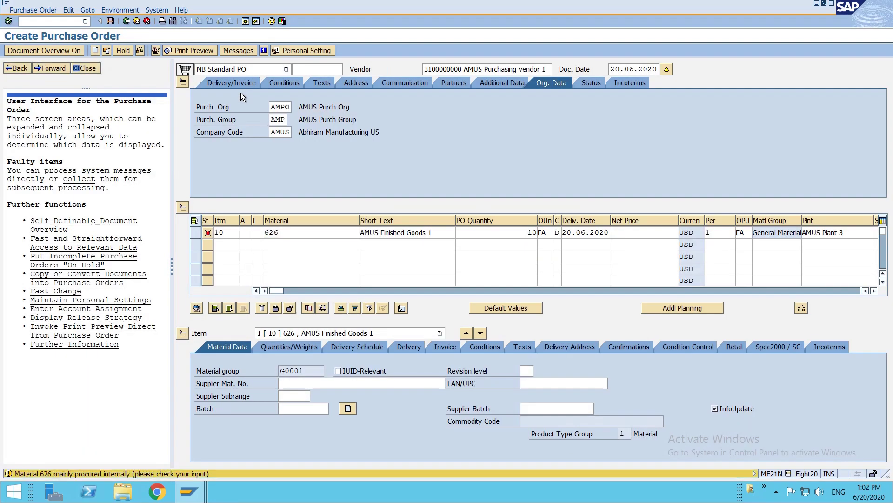
key(Return)
key(Return)
key(Return)
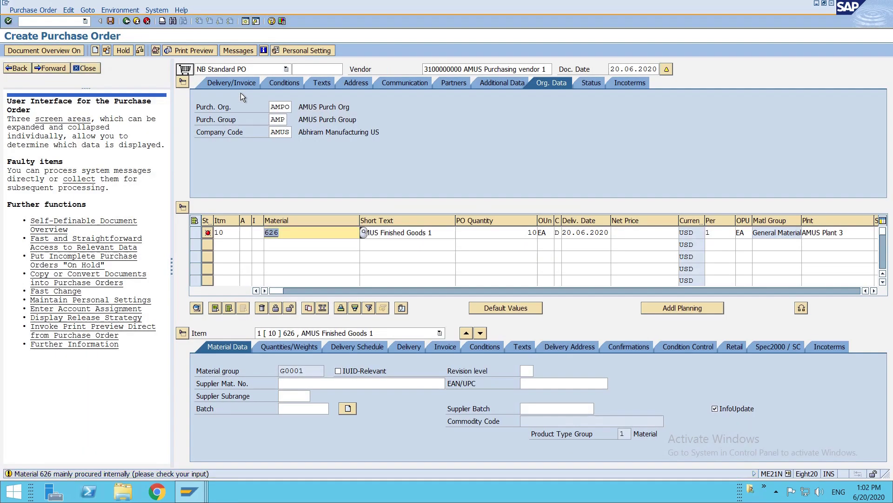
key(Return)
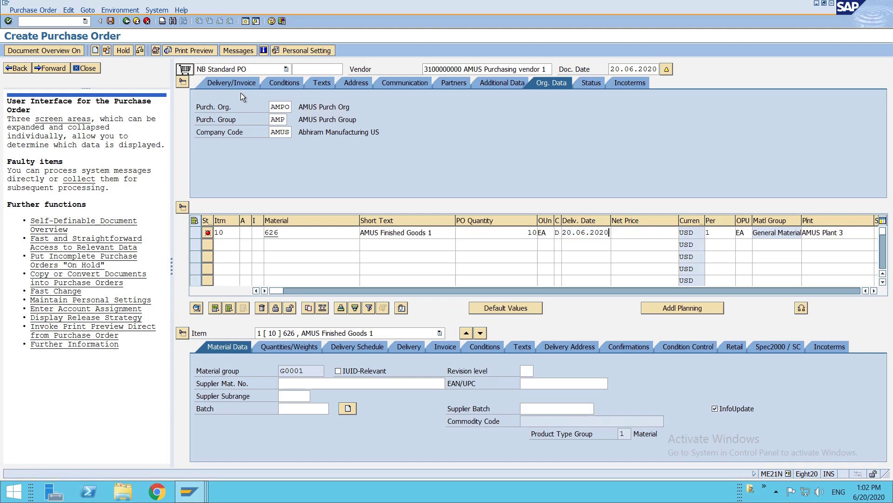
click(205, 236)
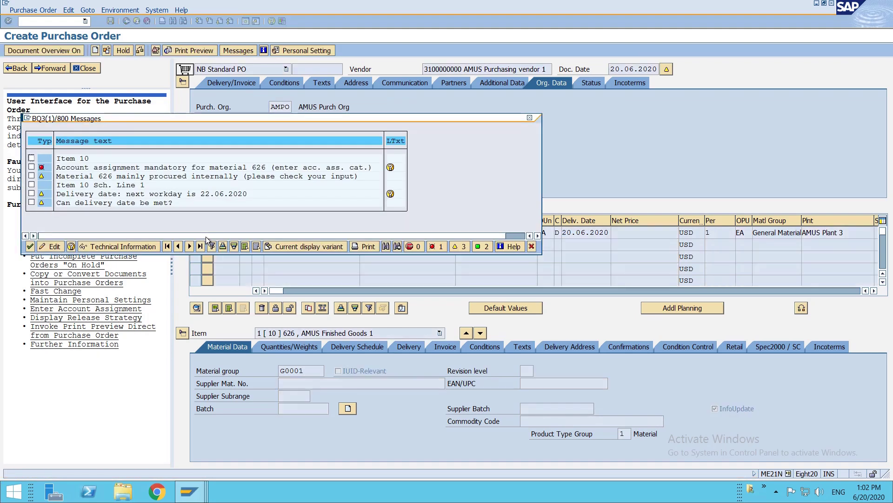
key(Escape)
- Start a new purchase order in transaction ME21N with purchasing organization AMPO, purchasing group AMP and company code AMUS
click(53, 23)
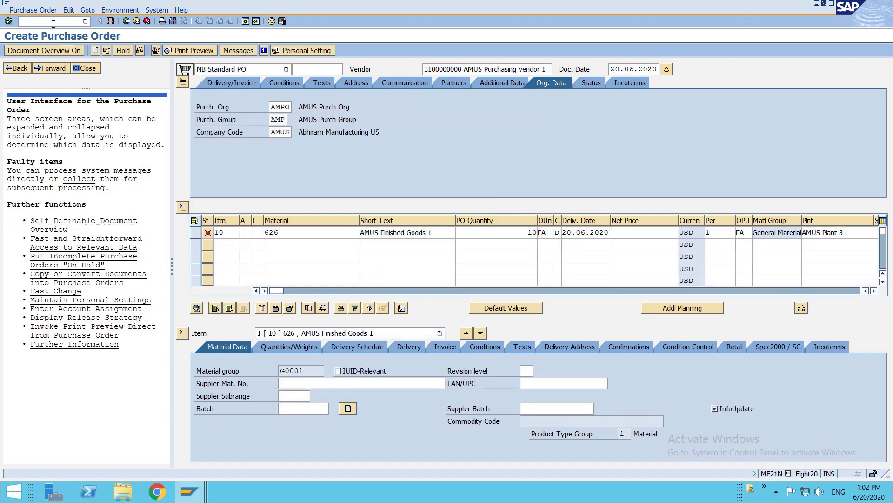
text(/nme21n)
key(Return)
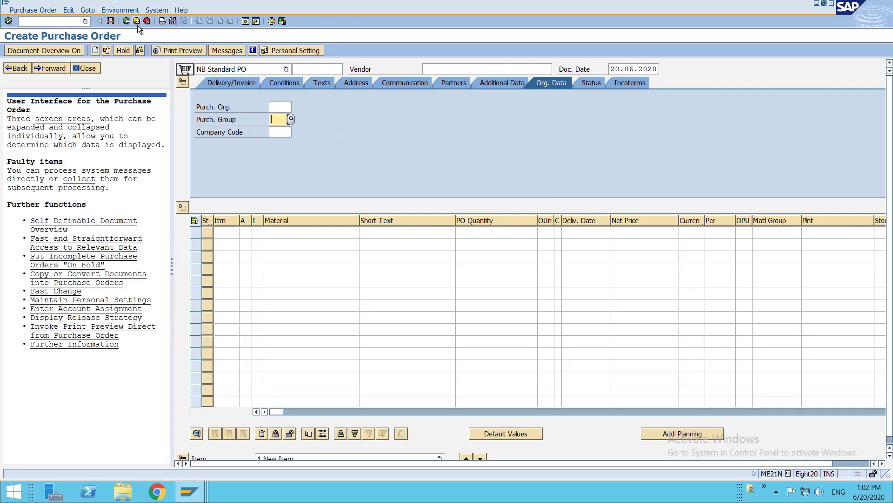
key(shift+Tab)
key(Down)
key(Tab)
key(Down)
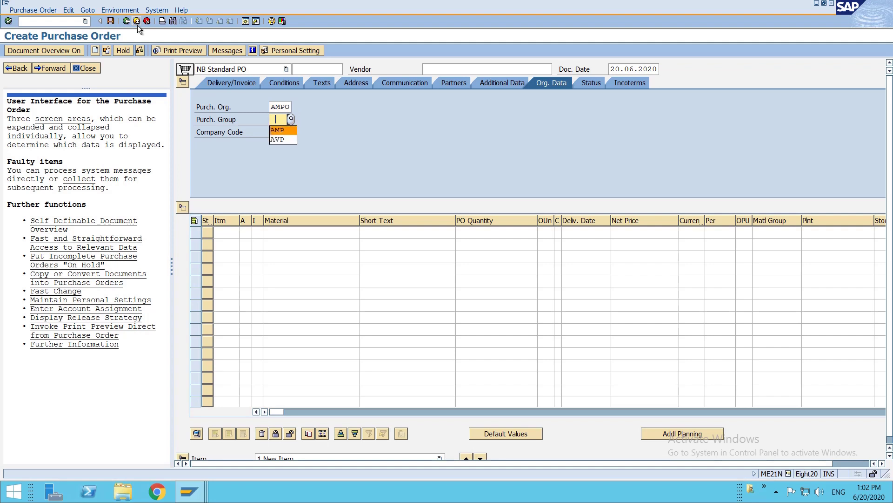
key(Tab)
key(Down)
key(Return)
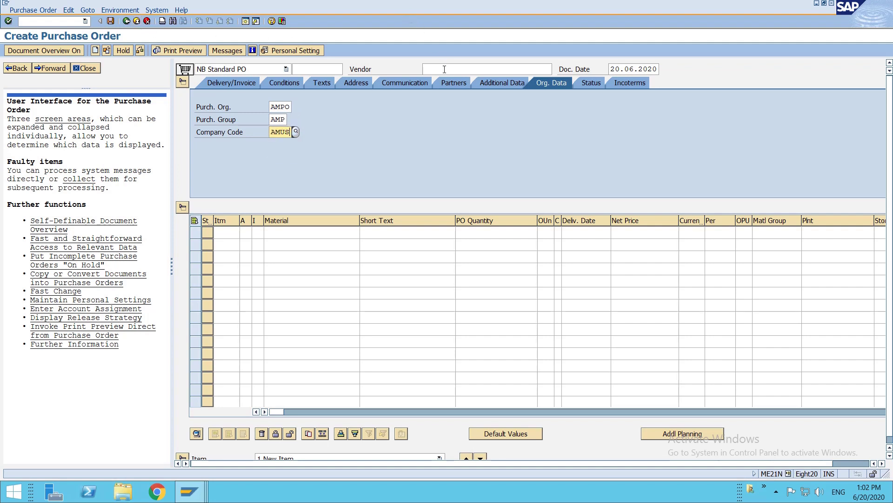
- Assign AMUS Purchasing vendor 1 as the vendor of the new purchase order
click(444, 69)
key(Down)
click(440, 80)
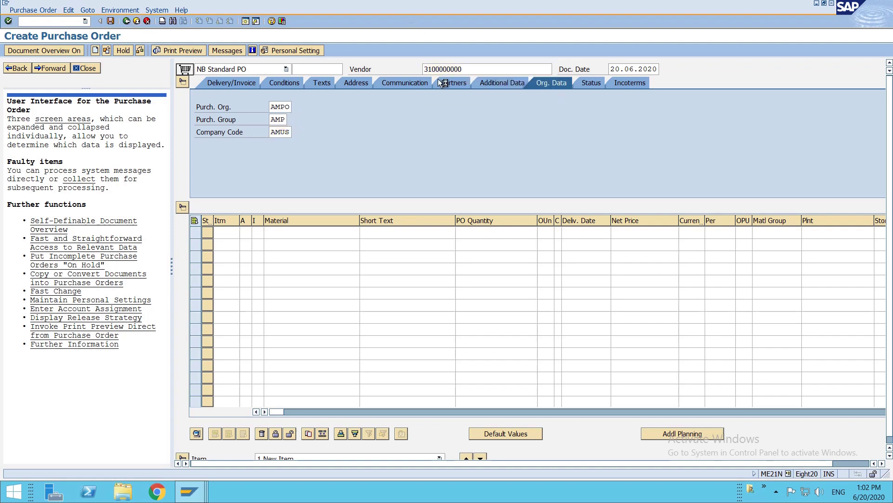
key(Return)
- Add material 626 to the new order's first item line with a PO quantity of 10 and plant AMP3
click(308, 235)
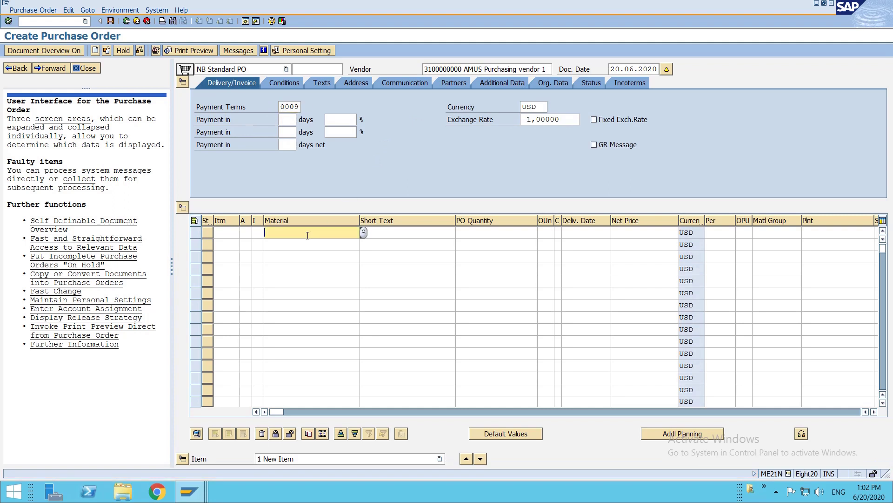
text(626)
key(Tab)
text(10)
key(Tab)
key(Tab)
key(Tab)
key(Tab)
key(Tab)
key(Tab)
key(Tab)
key(Tab)
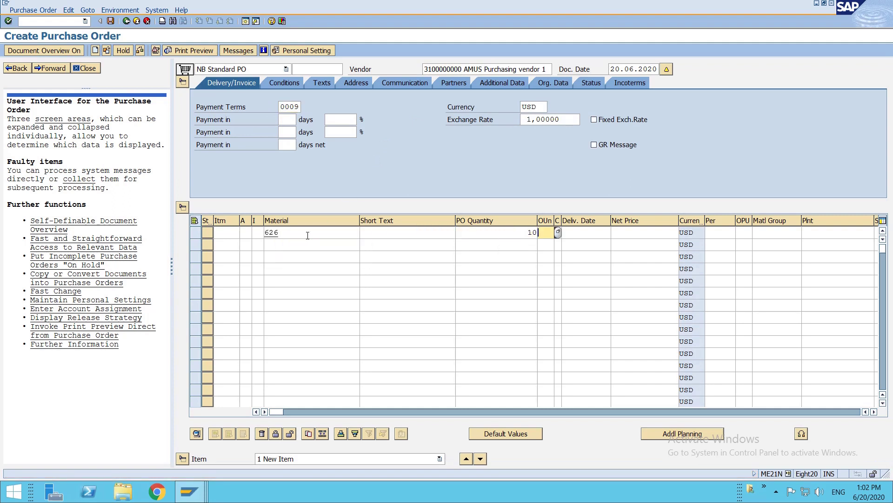
text(amp3)
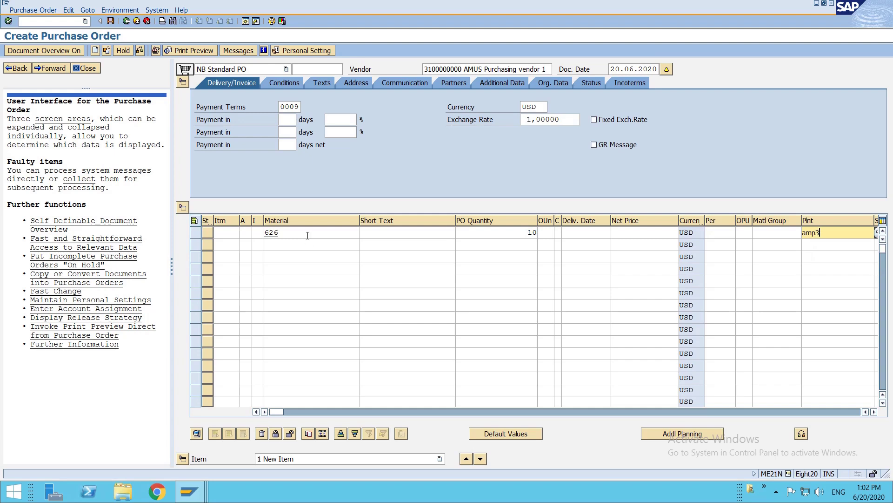
key(Return)
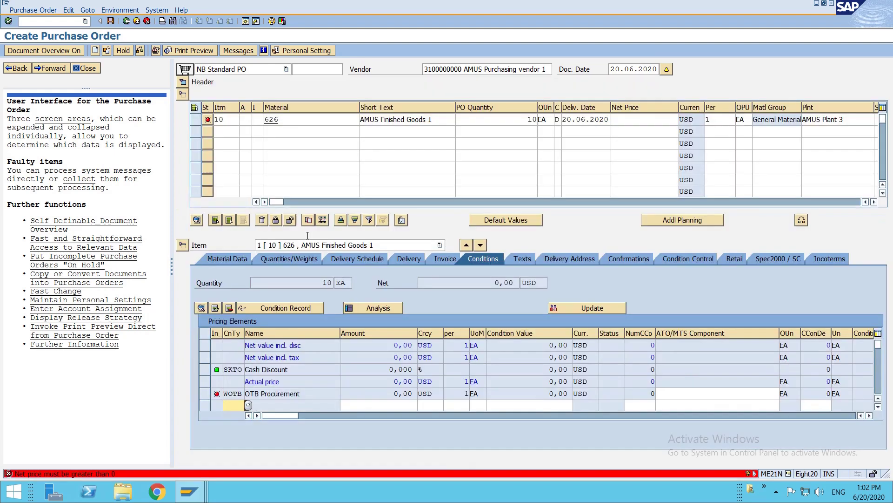
- Add condition type PB00 with an amount of 5000 to the item's pricing elements and acknowledge the warnings
key(BackSpace)
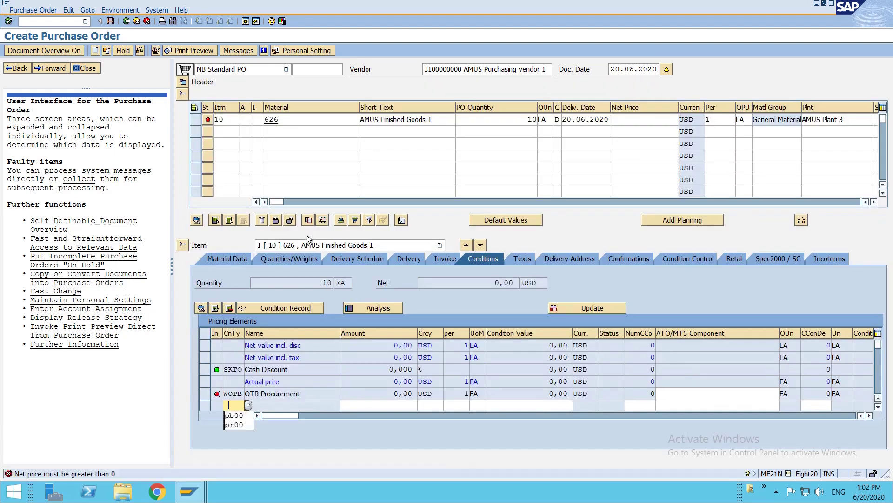
key(Escape)
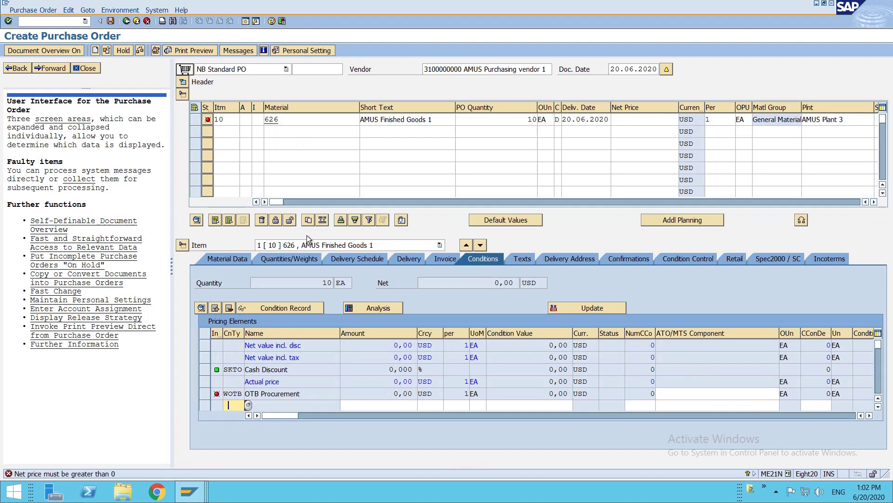
text(pb00)
key(Tab)
text(5000)
key(Return)
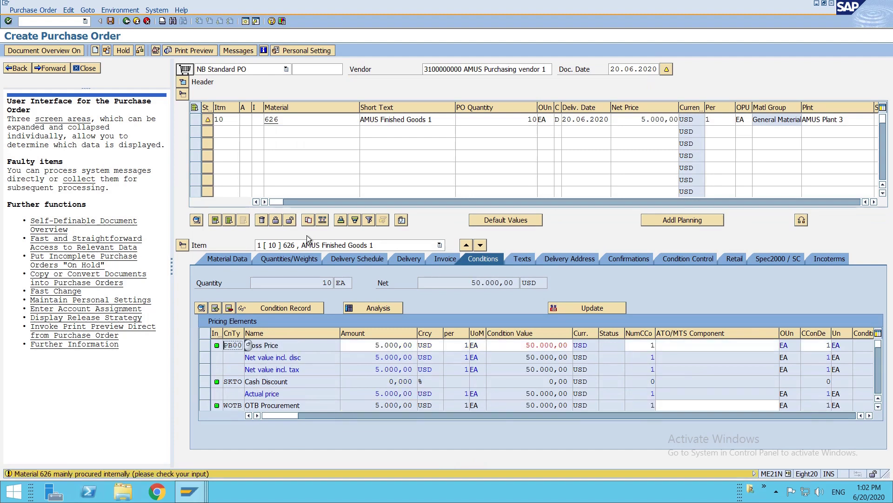
key(Return)
key(Return)
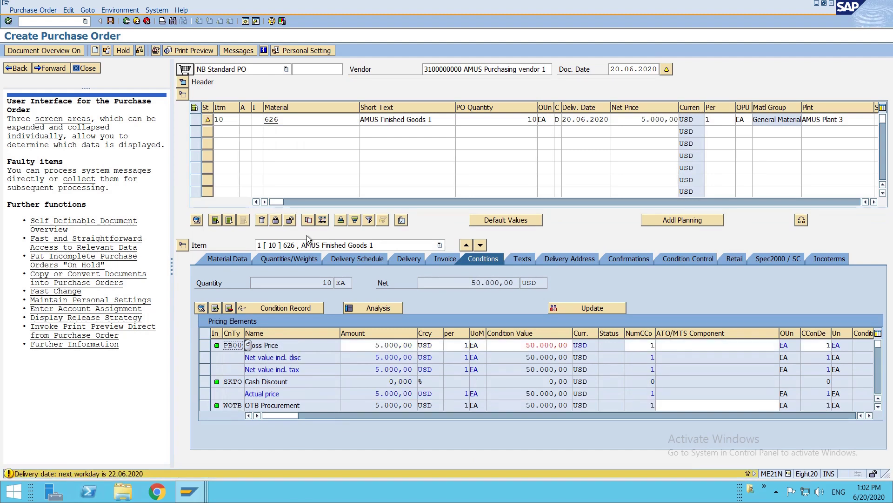
- Save the purchase order and copy its document number from the message details
key(ctrl+s)
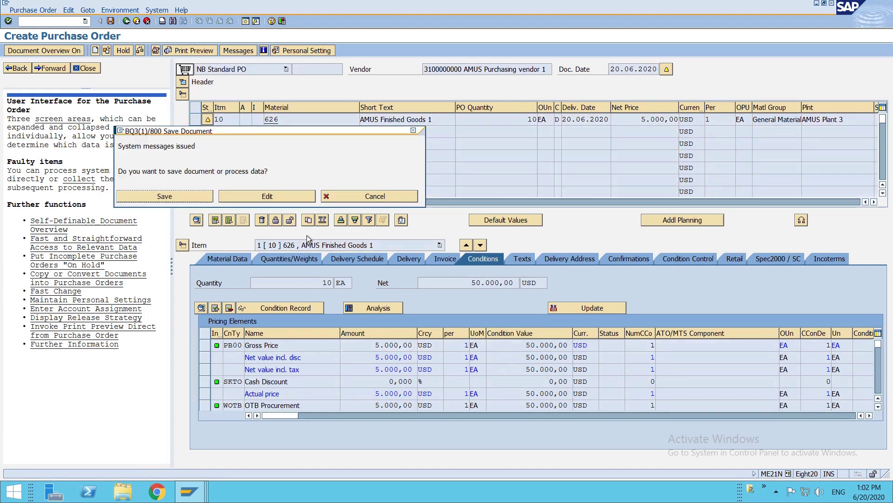
click(138, 198)
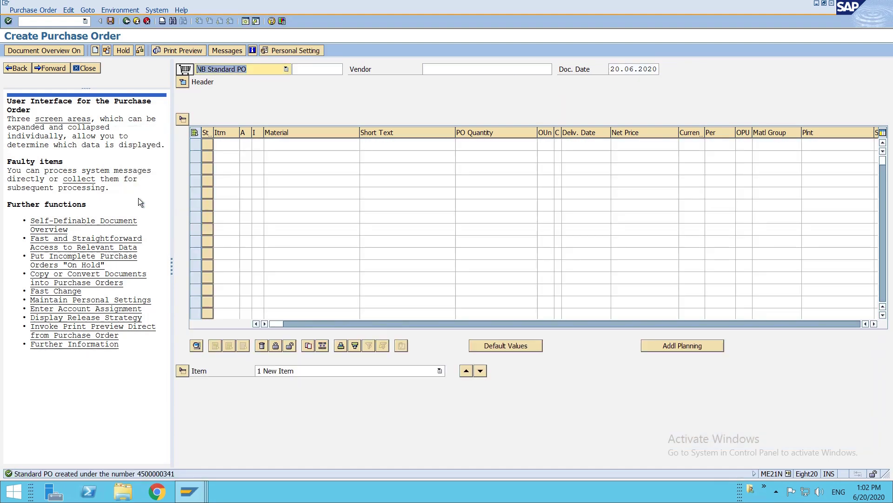
double_click(168, 473)
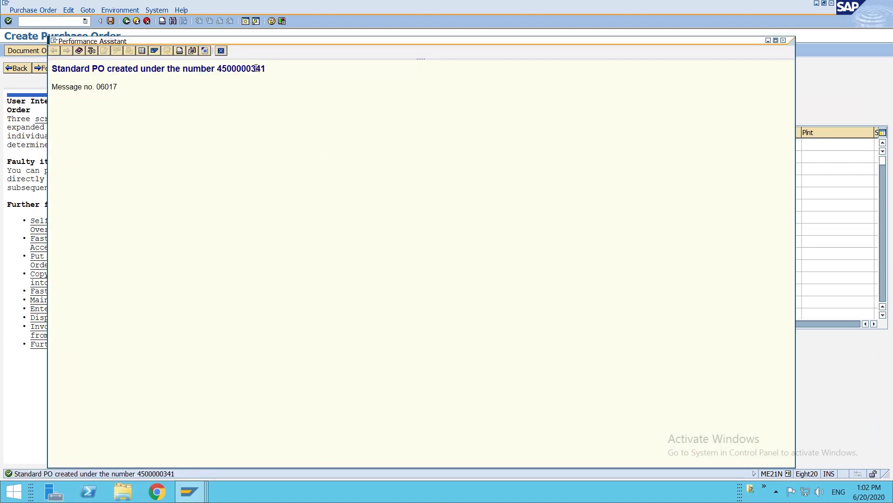
double_click(256, 68)
key(ctrl+c)
key(Escape)
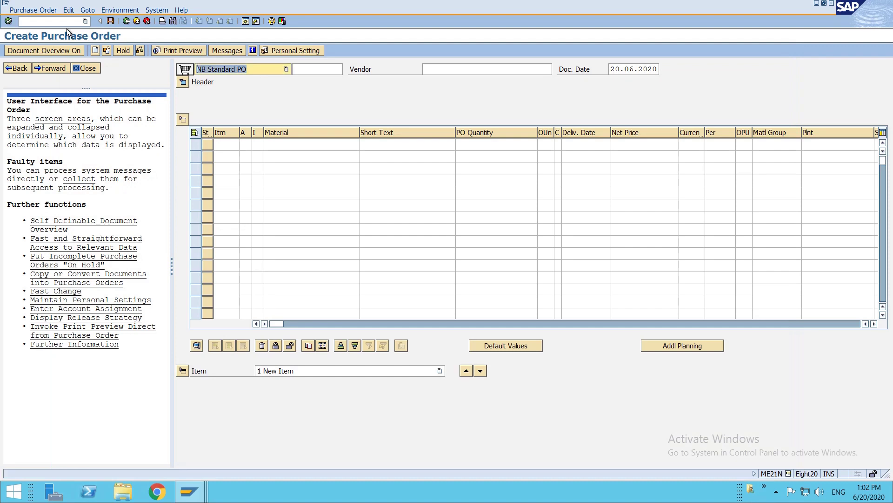
- Open transaction MIGO and load the copied purchase order number for a goods receipt
click(64, 21)
text(/nmigo)
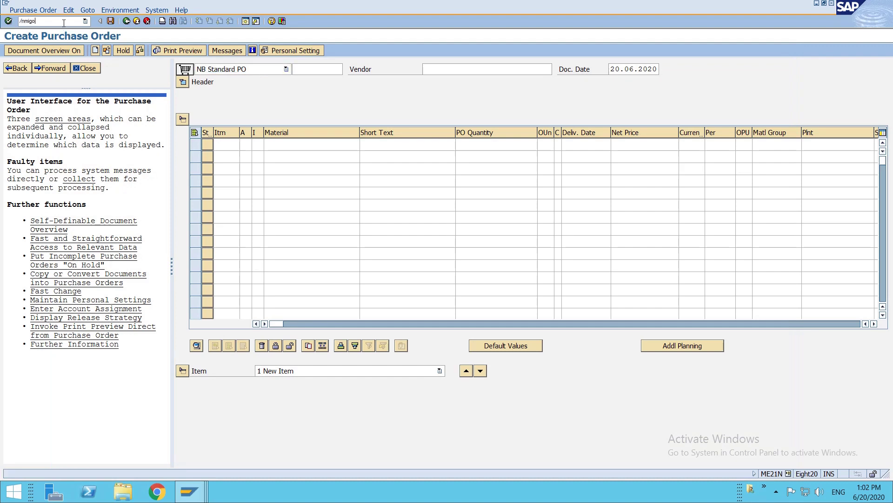
key(Return)
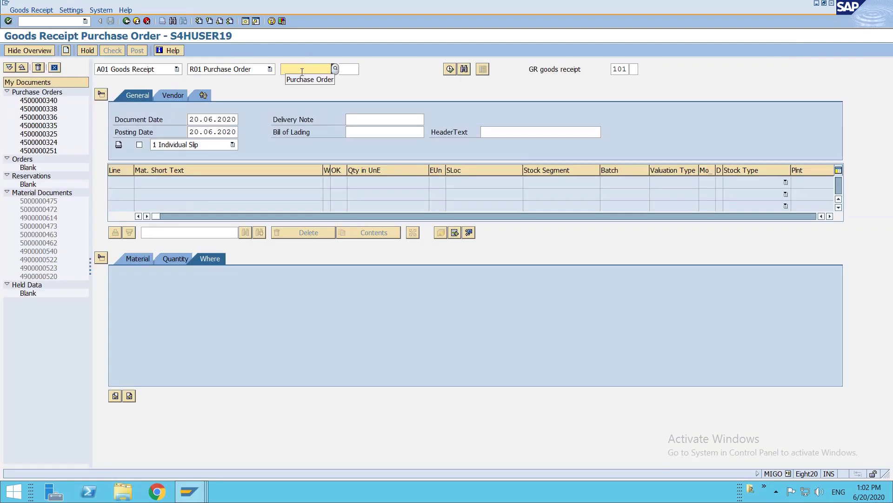
click(302, 70)
key(ctrl+v)
key(Return)
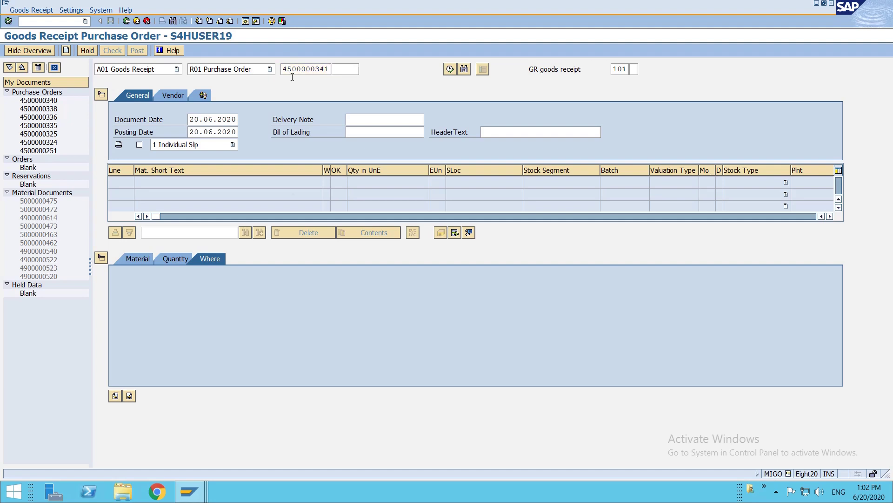
- Mark the goods receipt item as OK, set its storage location to AMS1, and try to post the receipt
click(157, 396)
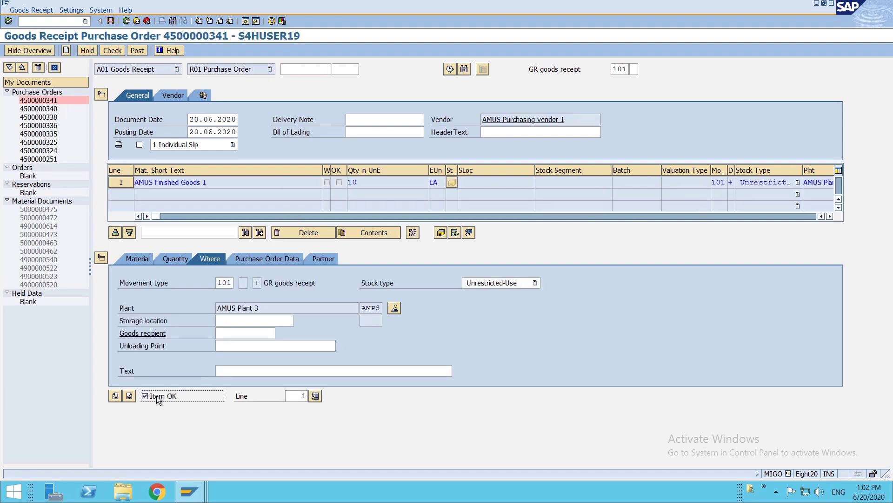
click(239, 320)
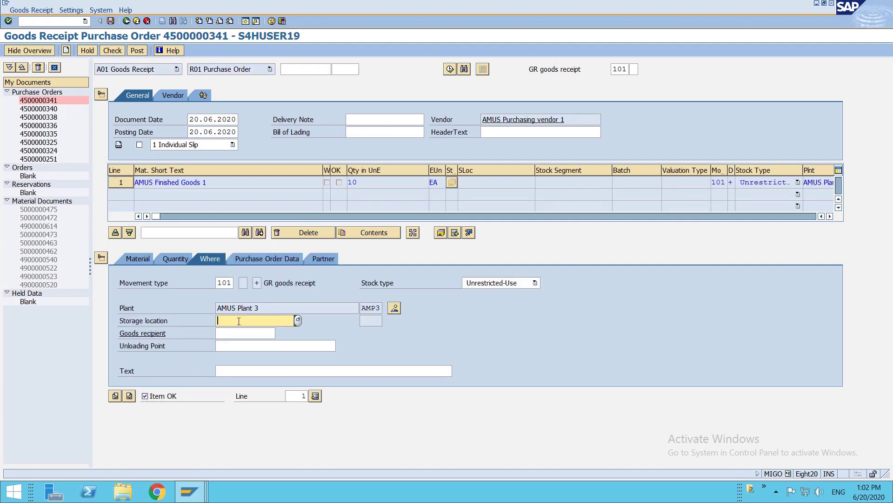
text(ams1)
key(Return)
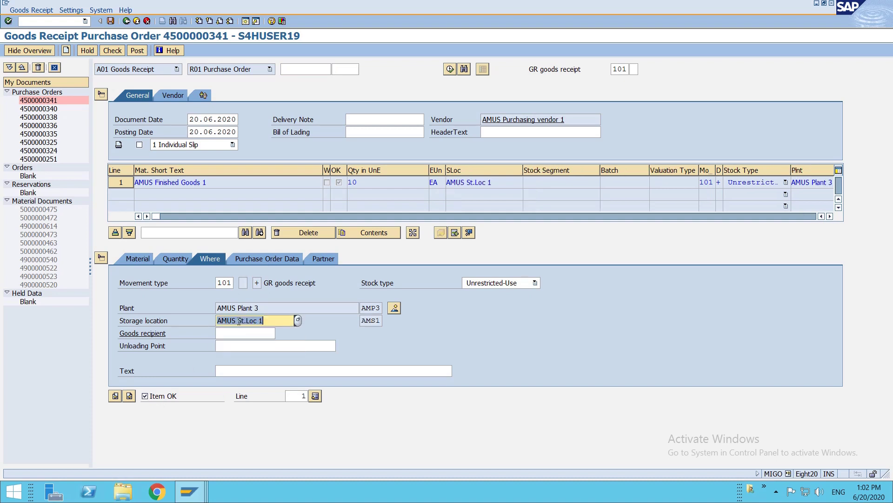
key(ctrl+s)
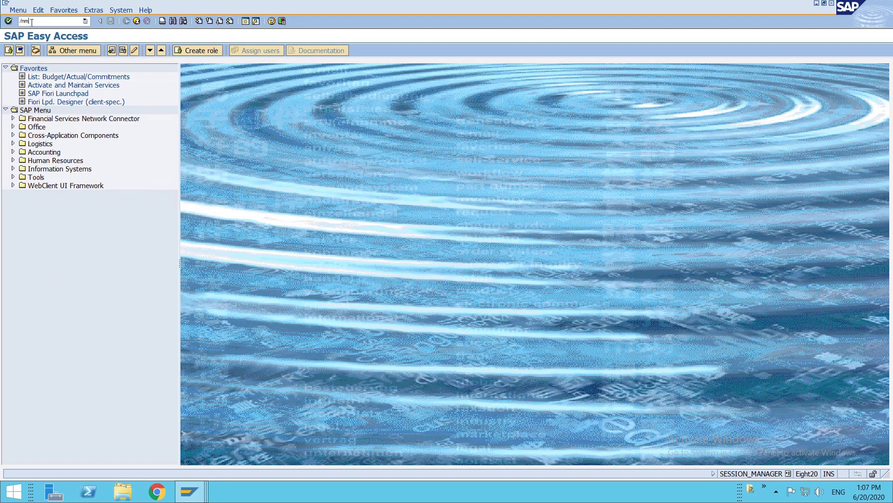
- Open transaction MMRV for company code AMUS to check its current and previous posting periods
key(Return)
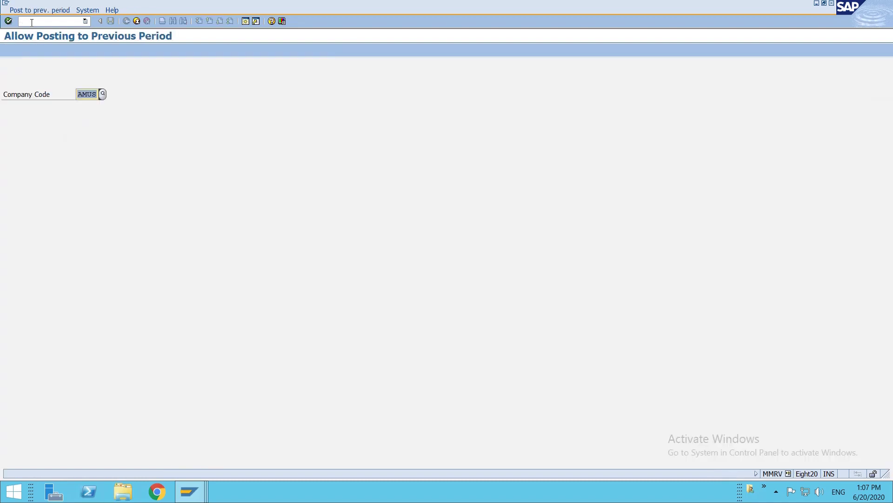
key(Return)
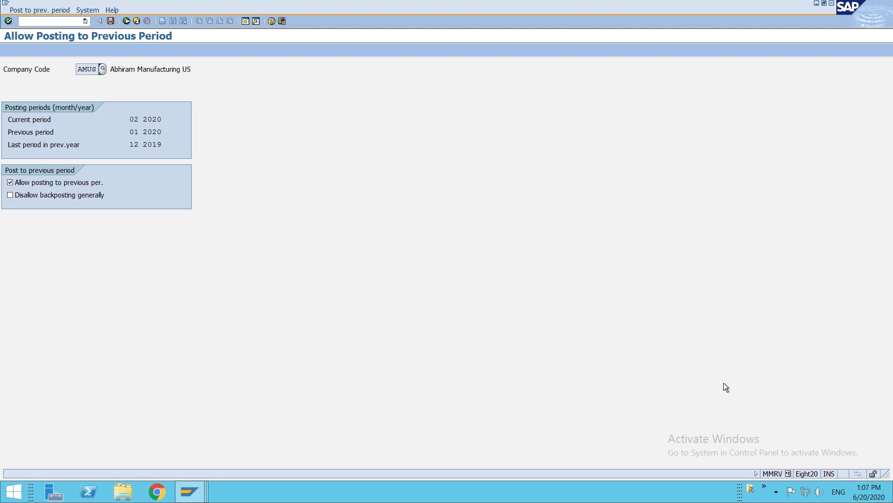
- Open transaction MMPV and try to close the material period for company code AMUS with period 02 and fiscal year 2020
click(57, 22)
text(/nmmpv)
key(Return)
text(amus)
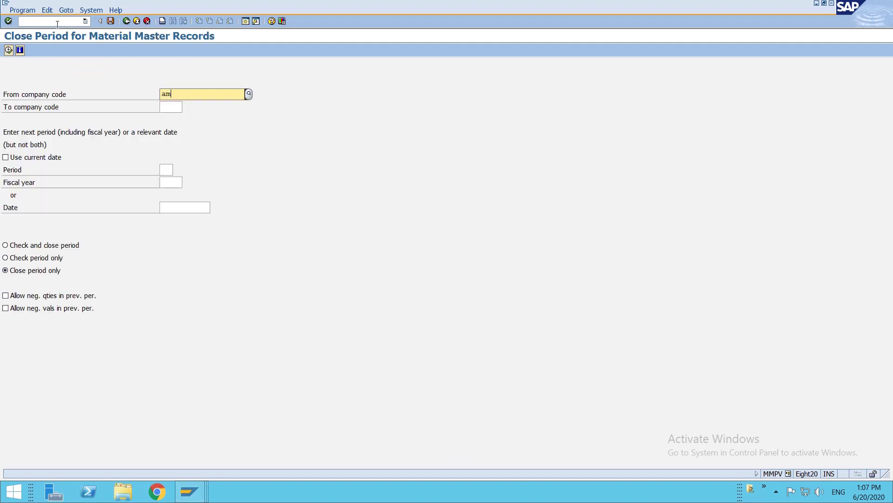
click(171, 169)
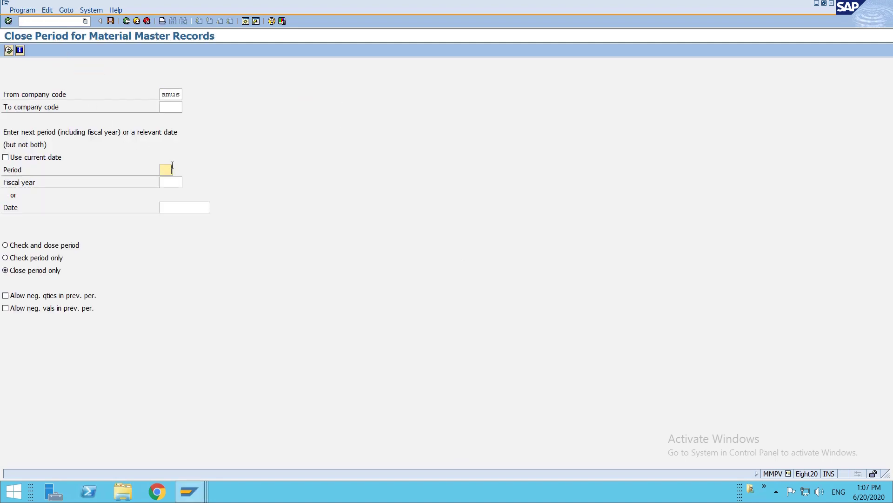
text(02202)
key(F8)
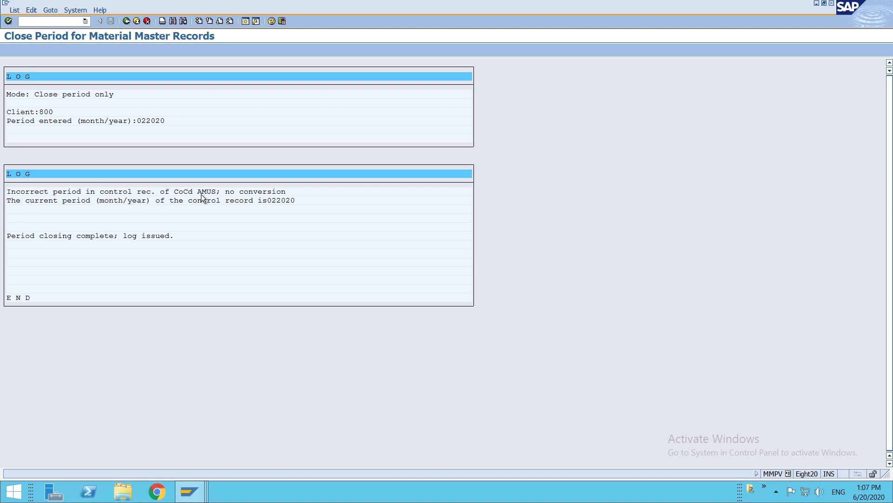
- Run the period closing for company code AMUS with period 3 and fiscal year 2020, and return to the selection screen
mouse_move(634, 4)
click(600, 10)
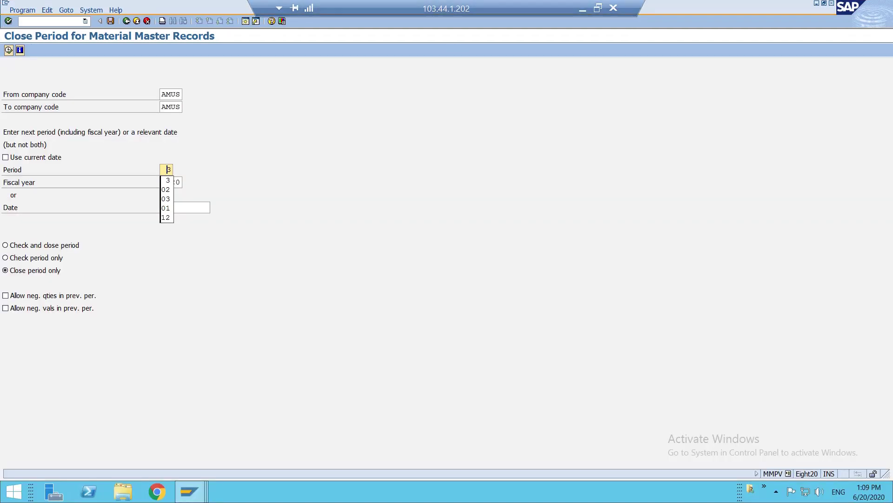
key(Return)
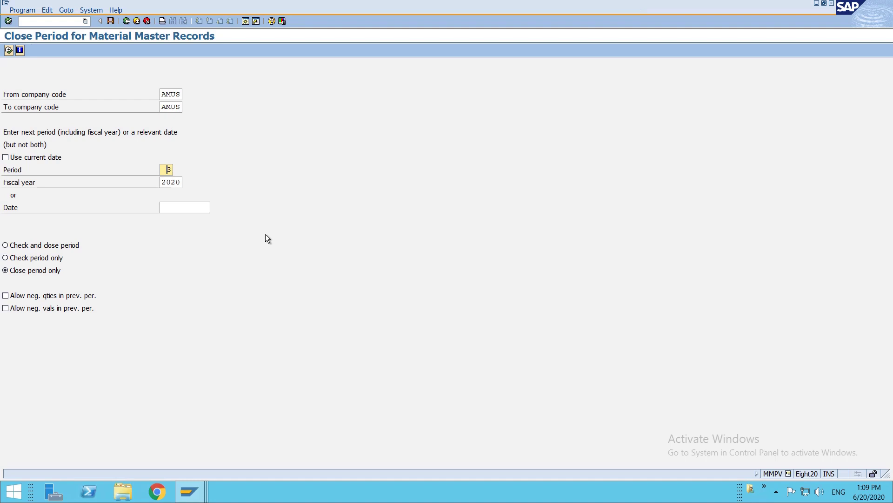
click(9, 50)
key(F3)
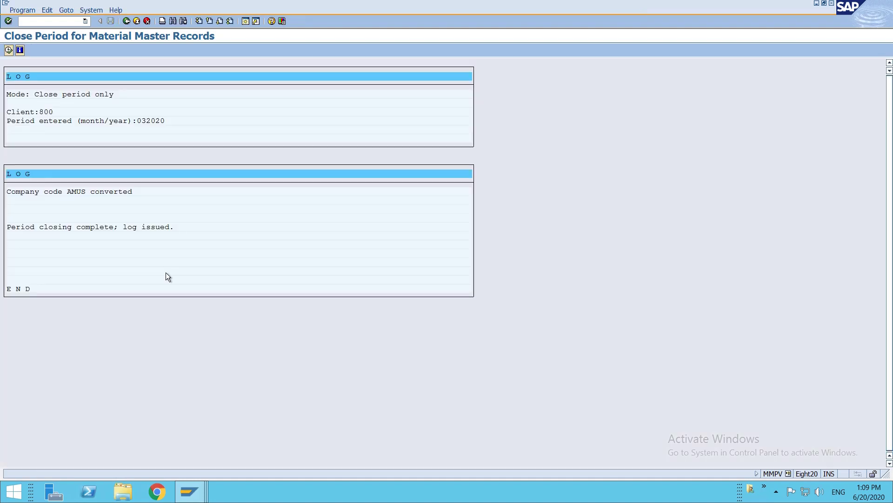
- Open transaction MMRV for company code AMUS and check the current posting period after the period closing
click(57, 21)
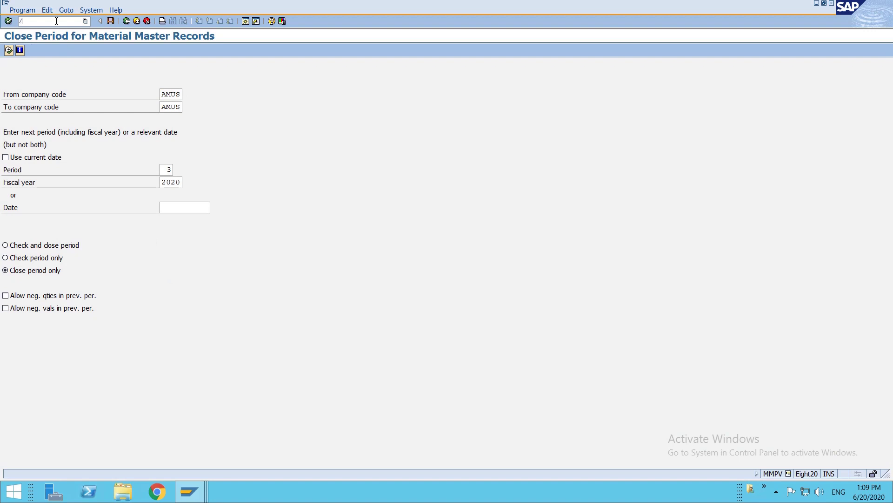
text(/nmmrv)
key(Return)
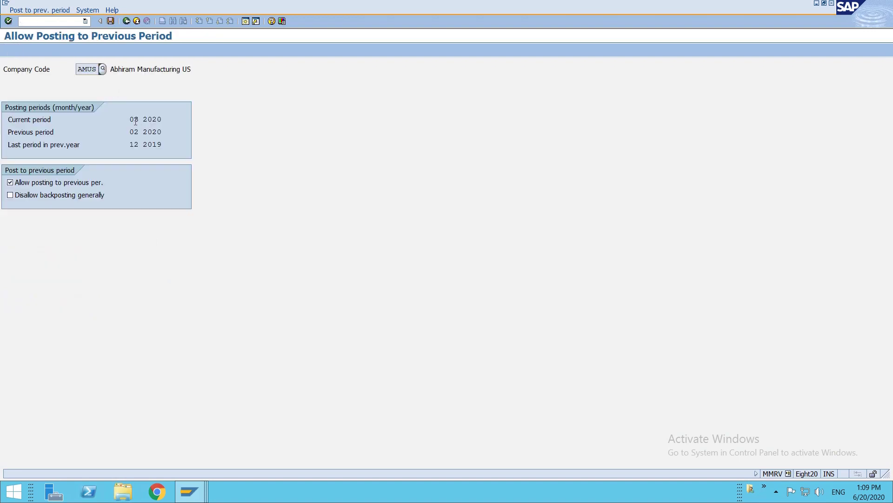
click(134, 119)
- Switch back to the goods receipt session and read the error message in its display log
mouse_move(203, 495)
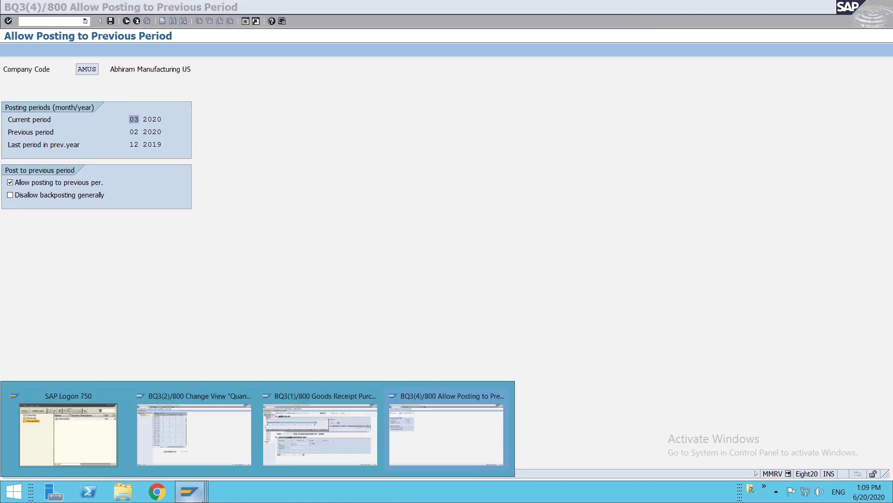
click(319, 450)
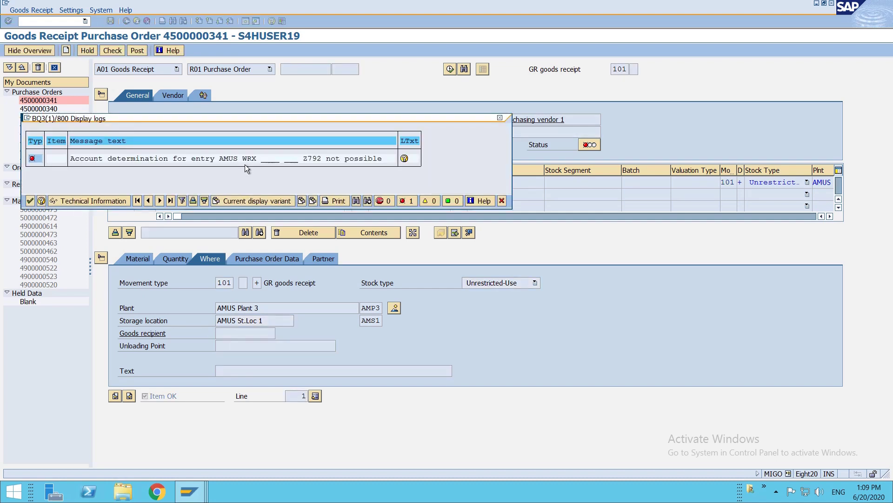
mouse_move(189, 491)
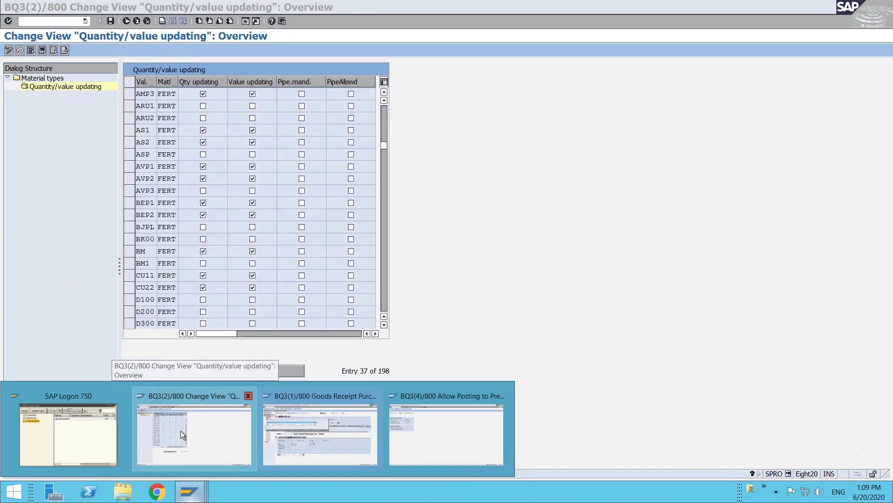
- Switch to the quantity/value updating session, return to the Display IMG structure and collapse the Logistics - General branch
click(181, 431)
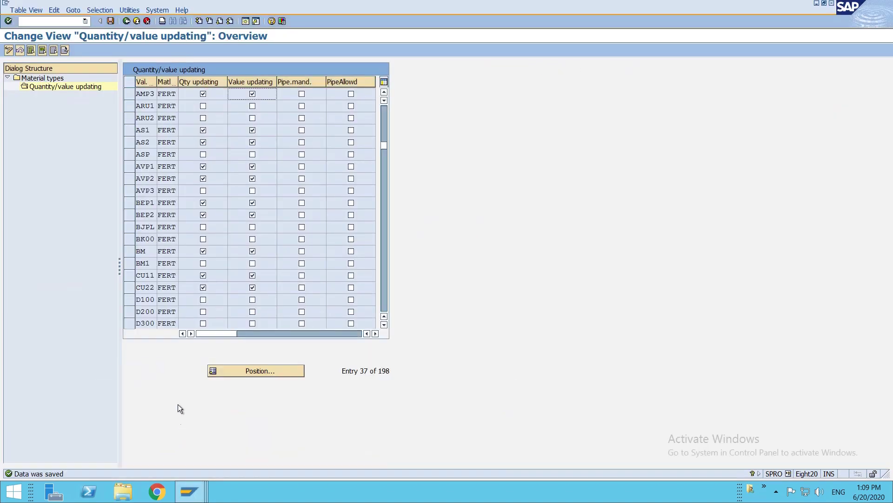
key(F3)
key(F3)
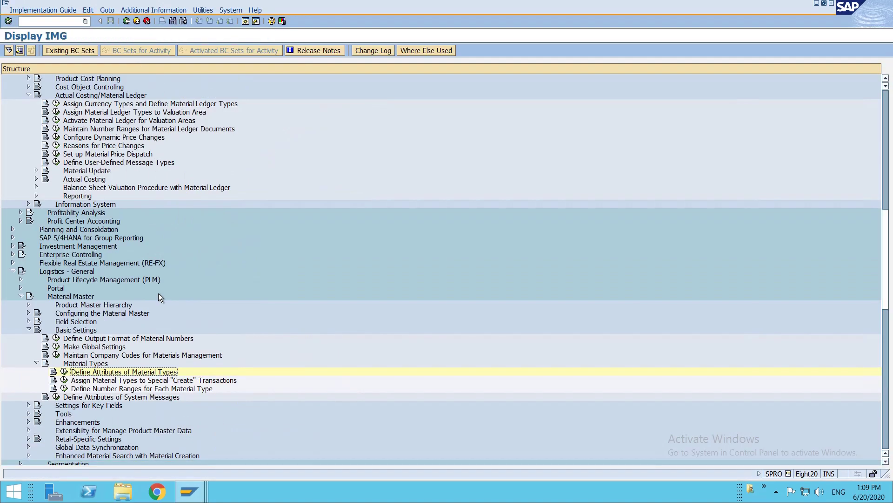
scroll(78, 368, down, 3)
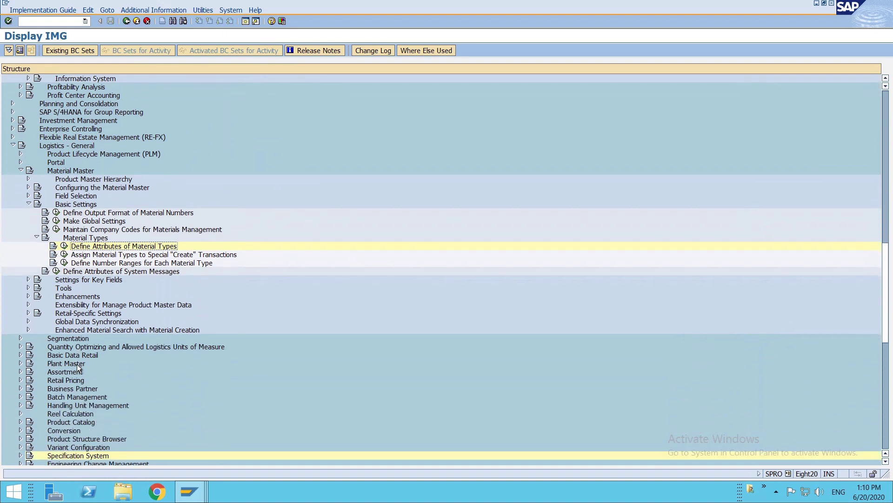
scroll(68, 341, up, 1)
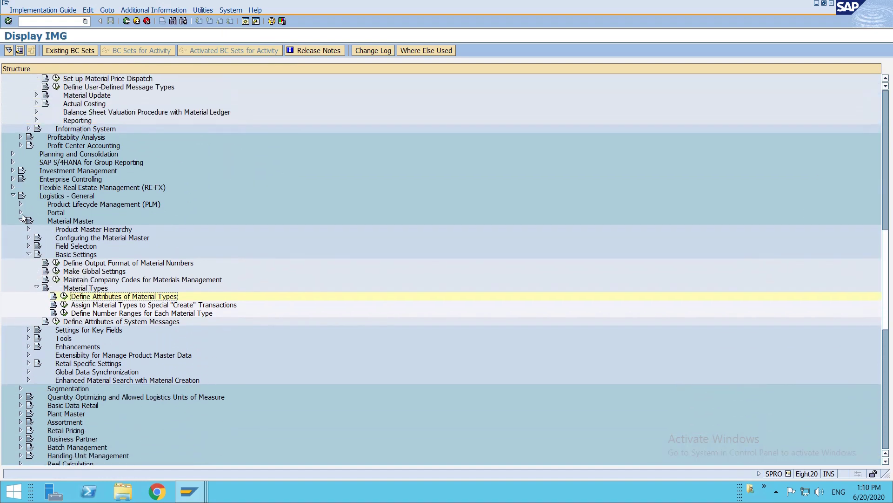
click(28, 255)
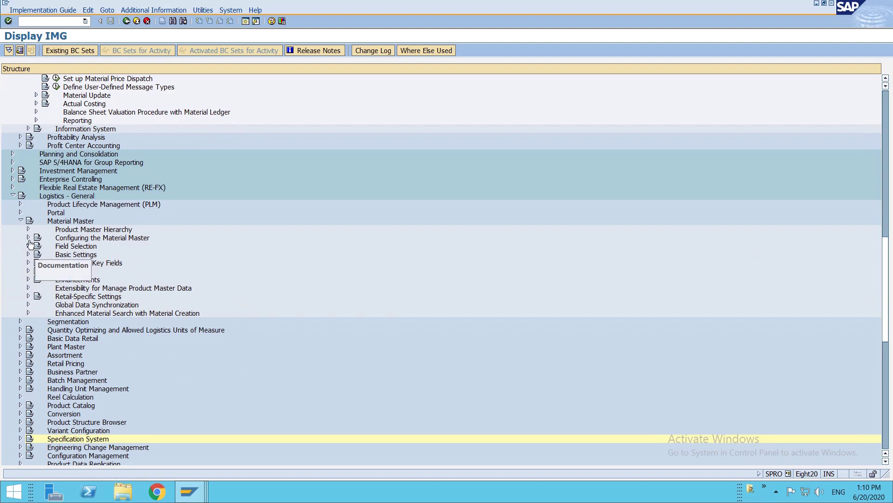
click(13, 196)
scroll(79, 200, up, 1)
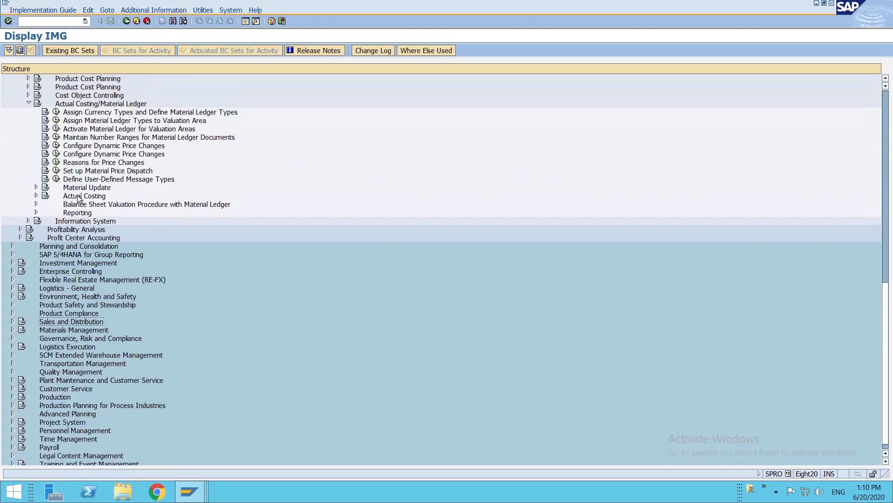
- Open Group Together Valuation Areas from Account Determination Without Wizard, within Materials Management's Valuation and Account Assignment settings
scroll(79, 200, up, 1)
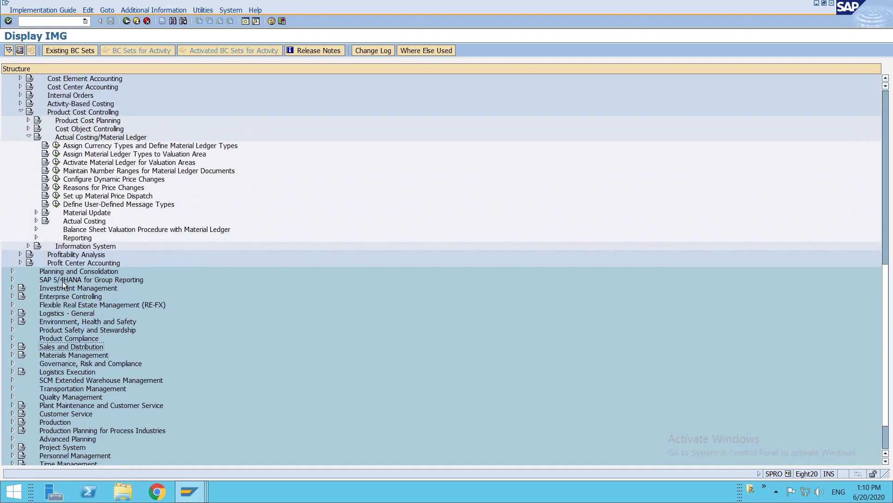
double_click(66, 356)
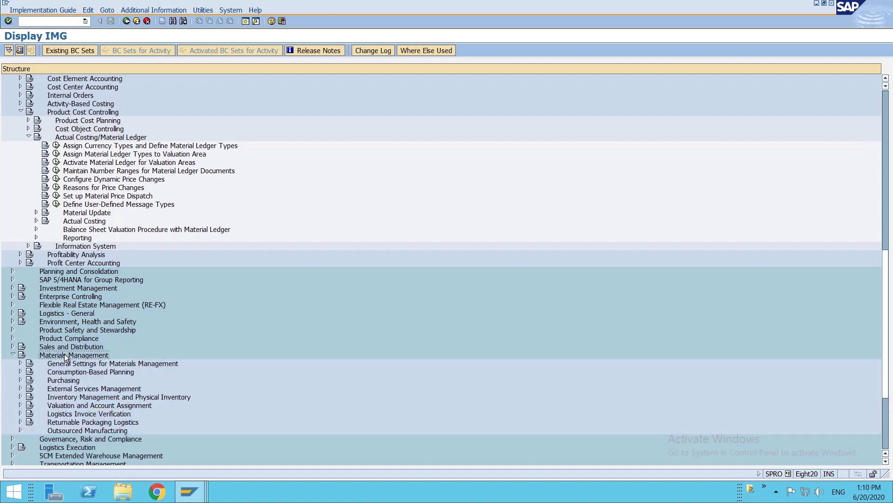
double_click(79, 406)
scroll(110, 393, down, 2)
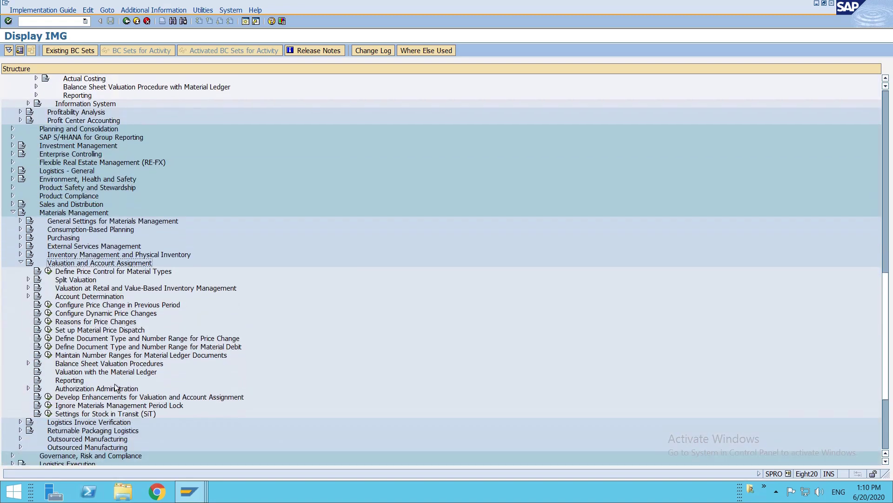
double_click(71, 294)
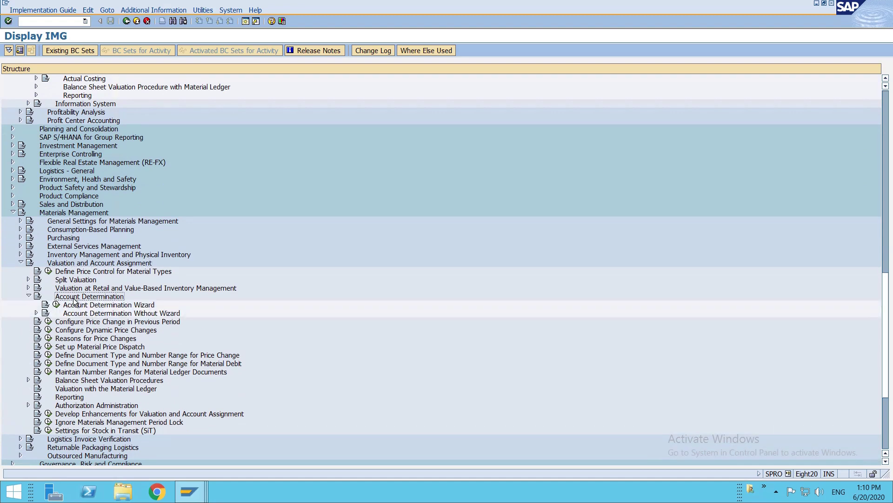
double_click(79, 312)
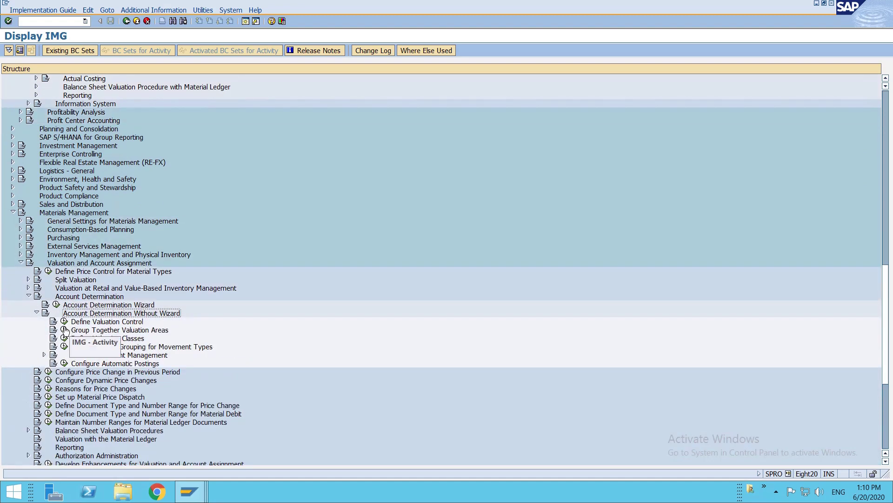
click(65, 329)
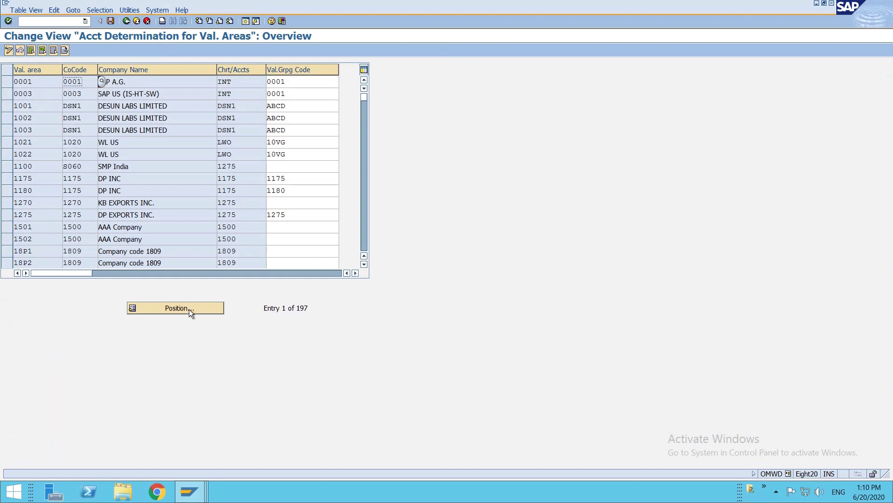
- Position the list at valuation area AMP1, assign valuation grouping code AMGC to AMP3, save, and return to the IMG
click(189, 308)
text(amp1)
key(Return)
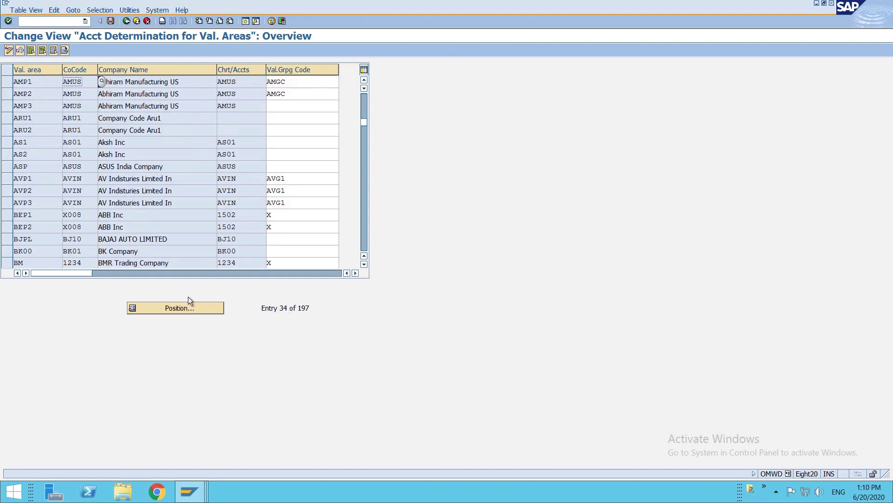
click(311, 105)
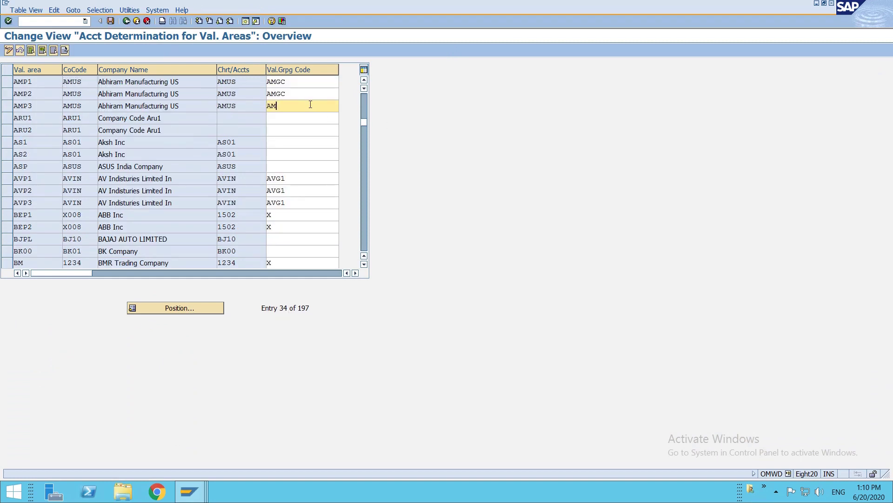
key(ctrl+s)
key(Return)
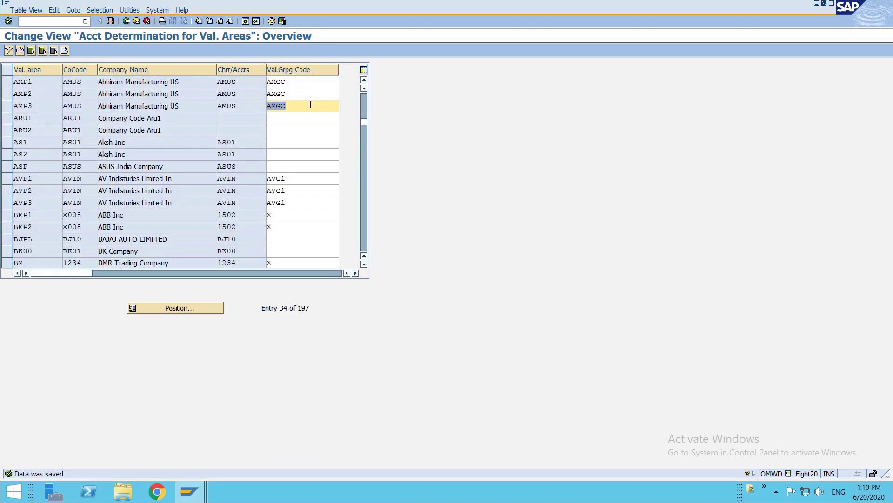
key(F3)
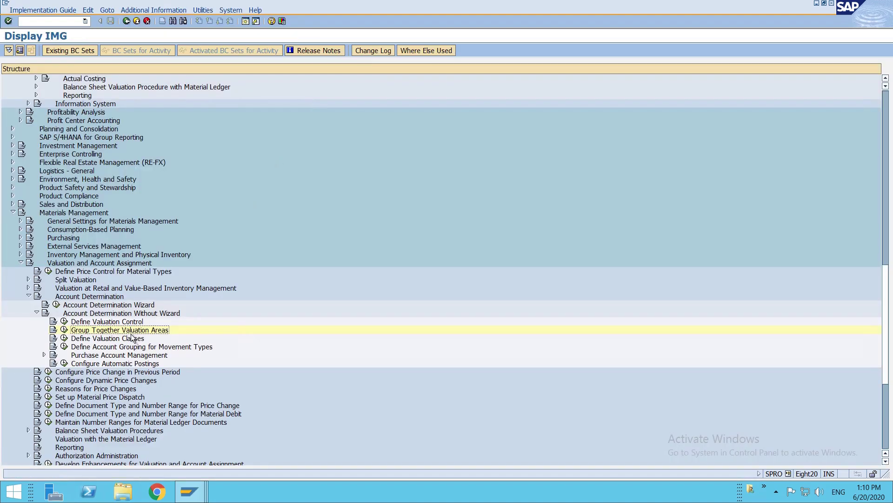
- Look at the Define Valuation Classes options, return to the IMG and view the activities listed for Purchase Account Management
click(64, 338)
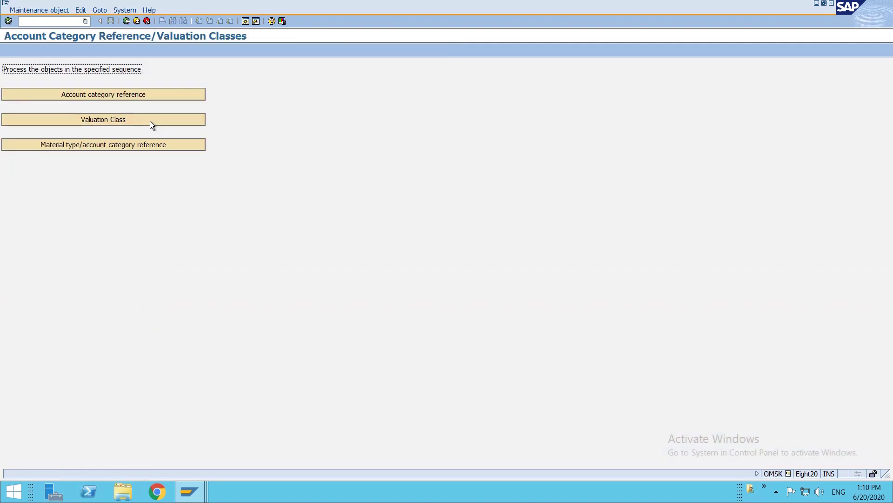
key(F3)
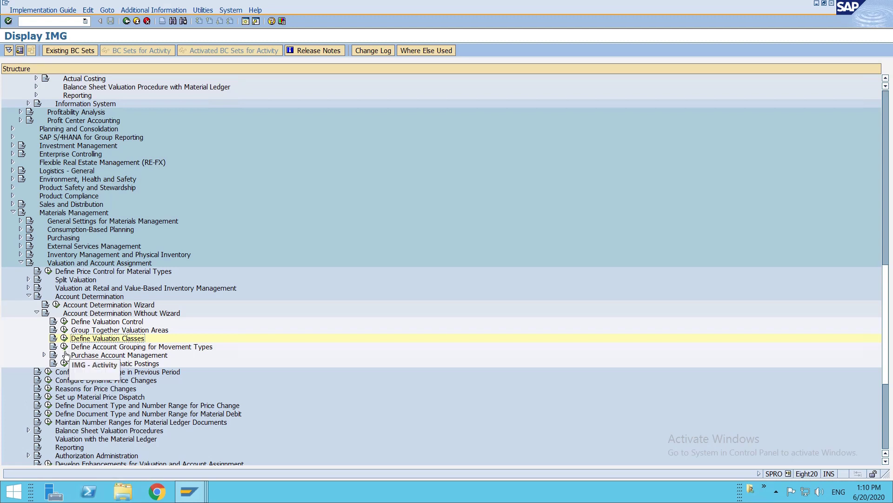
click(45, 355)
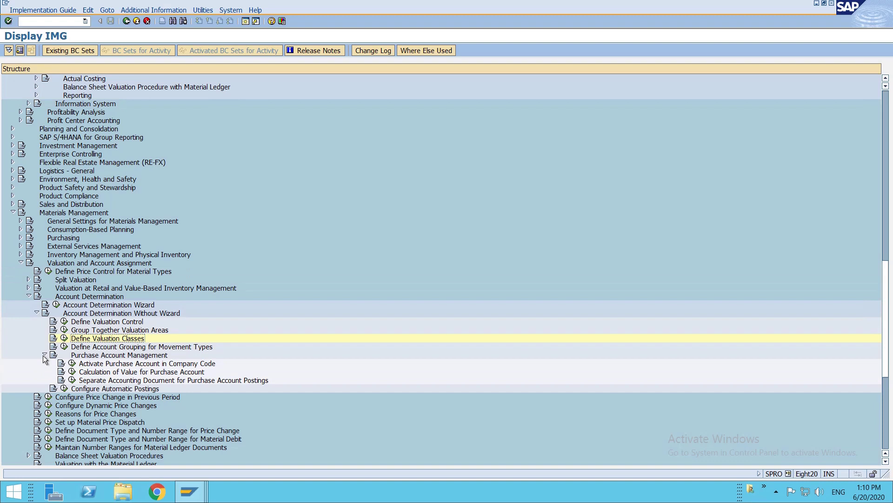
- From the goods receipt session, start OBYC in a new session and open GR/IR clearing procedure WRX for chart of accounts AMUS
key(alt+Tab)
key(Escape)
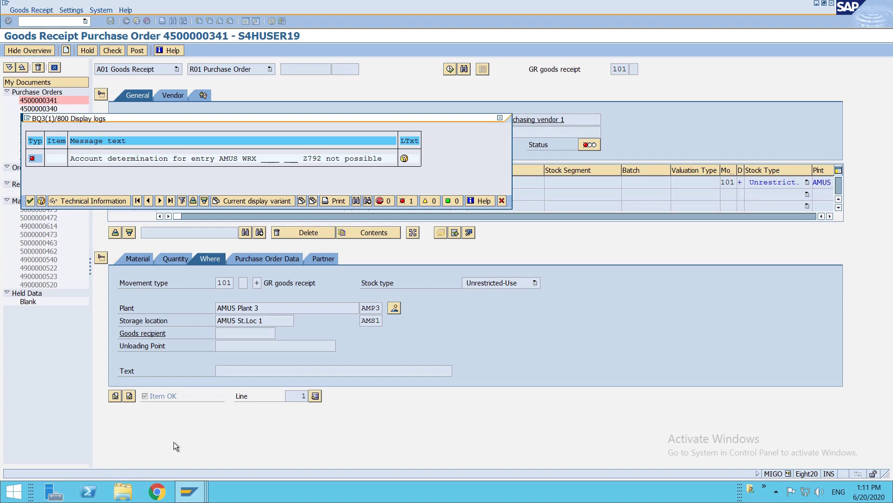
key(Return)
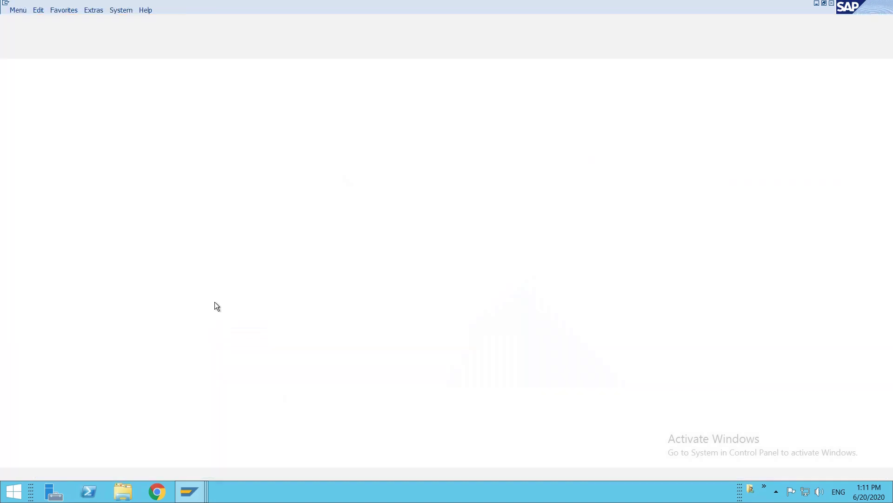
text(obyc)
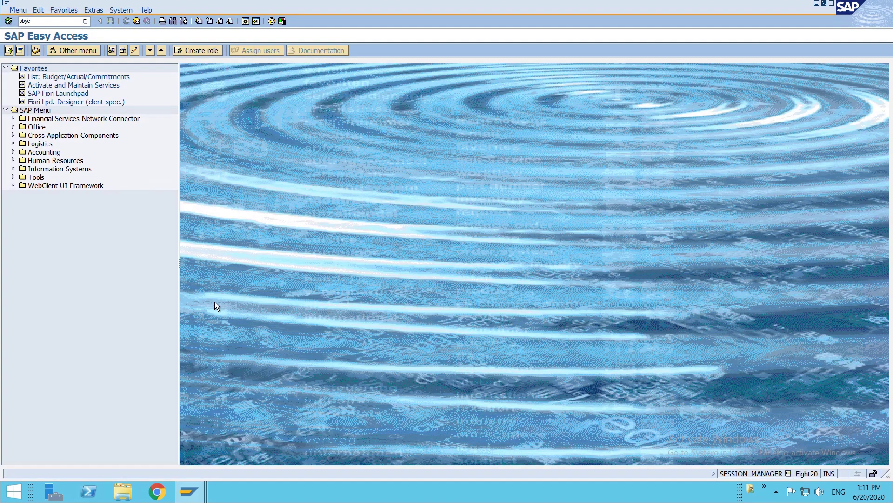
key(Return)
scroll(214, 332, down, 15)
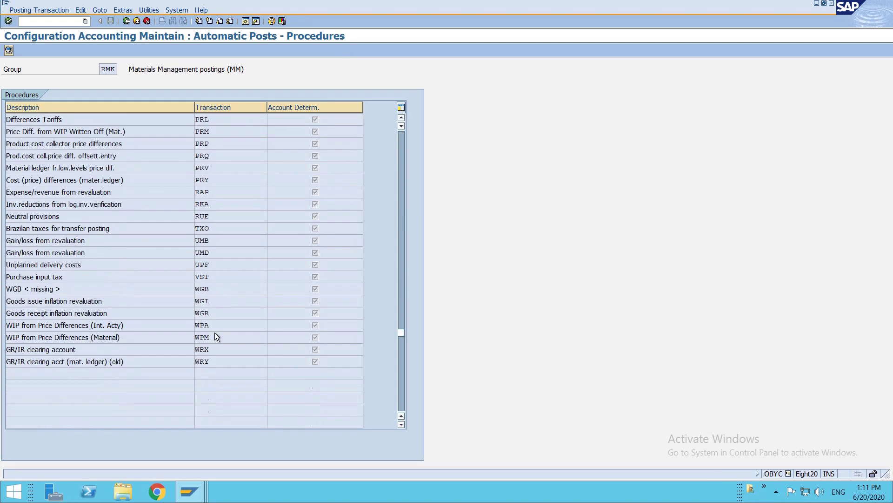
key(F2)
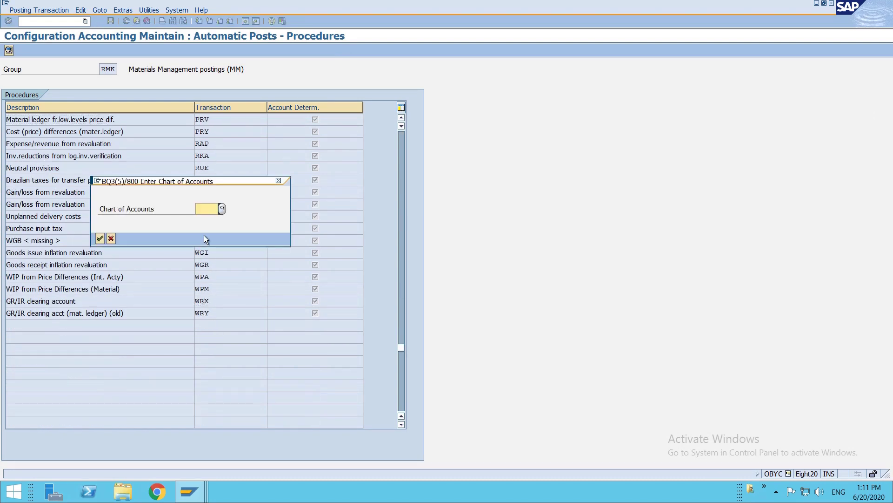
text(amus)
key(Return)
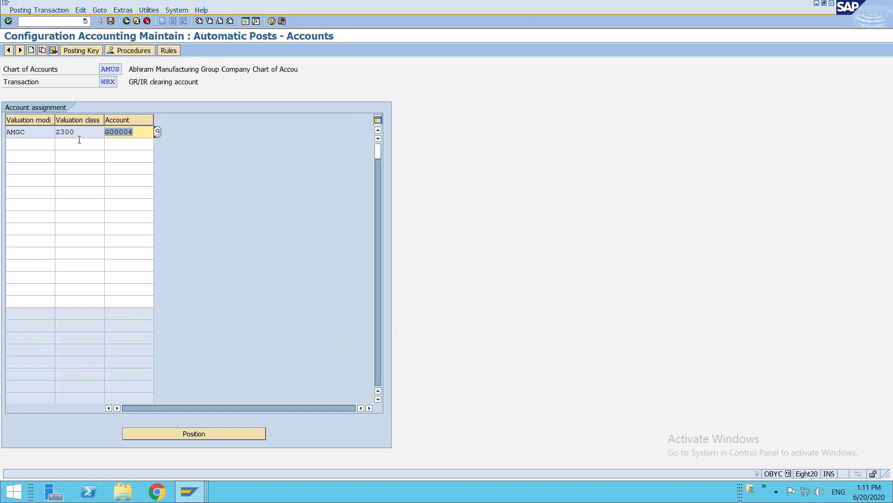
- Add a WRX account assignment with valuation modifier AMGC, valuation class Z792 and account G00004, and save it to the proposed customizing request
click(30, 142)
text(amgc)
key(Tab)
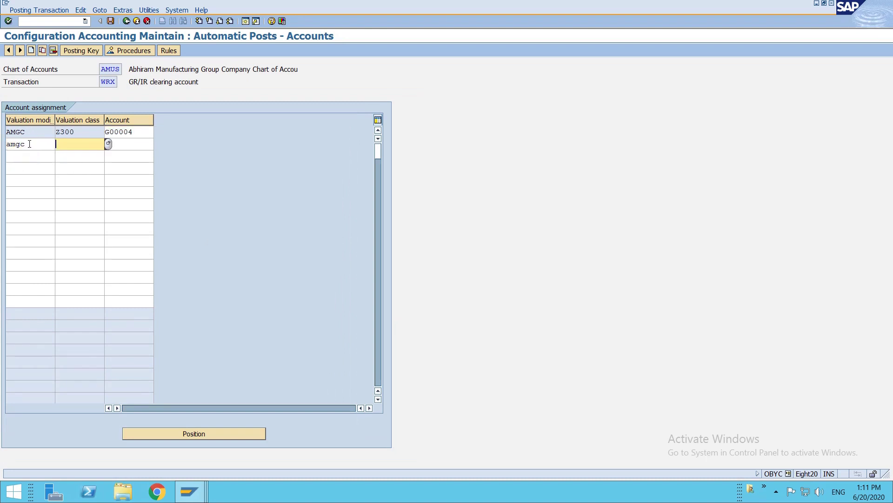
text(z792)
key(Tab)
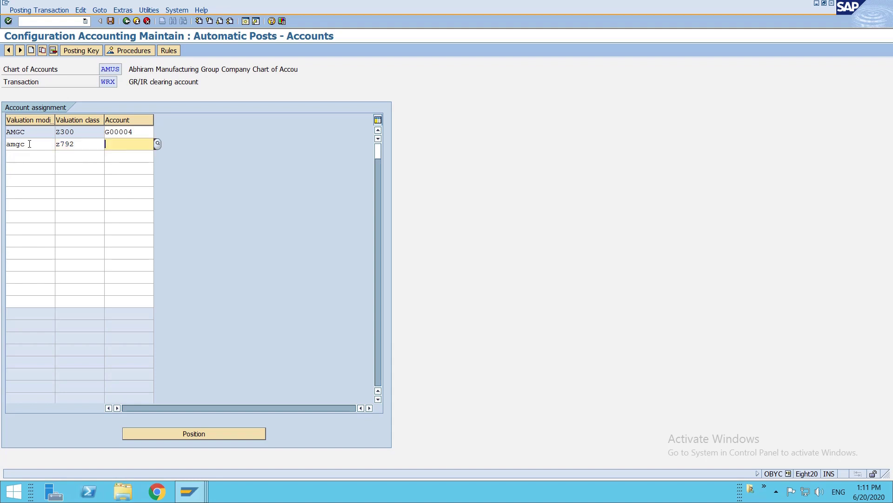
text(G00004)
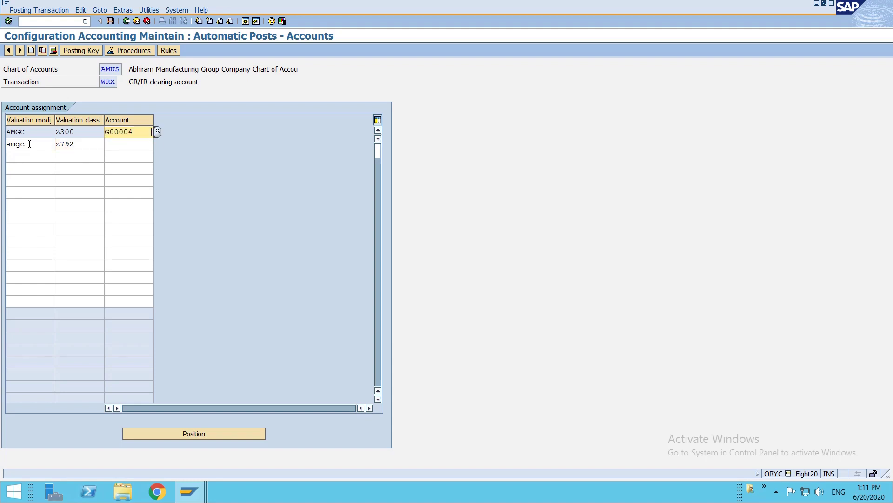
key(ctrl+s)
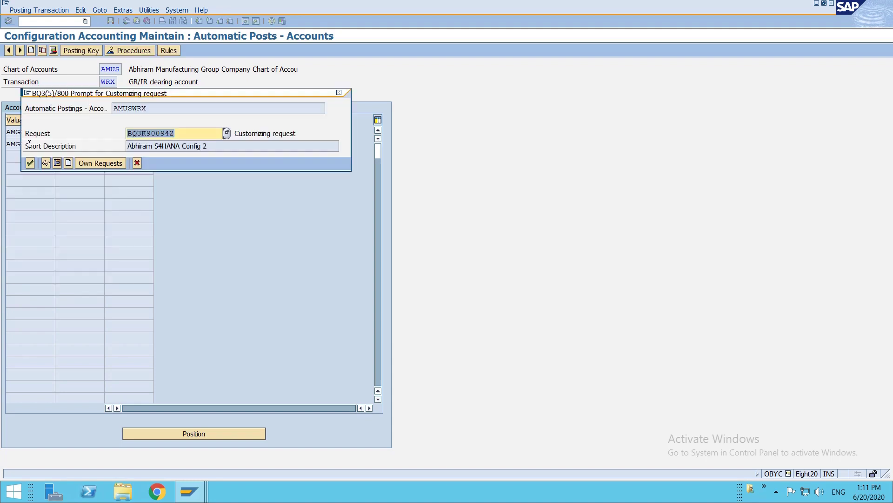
key(Return)
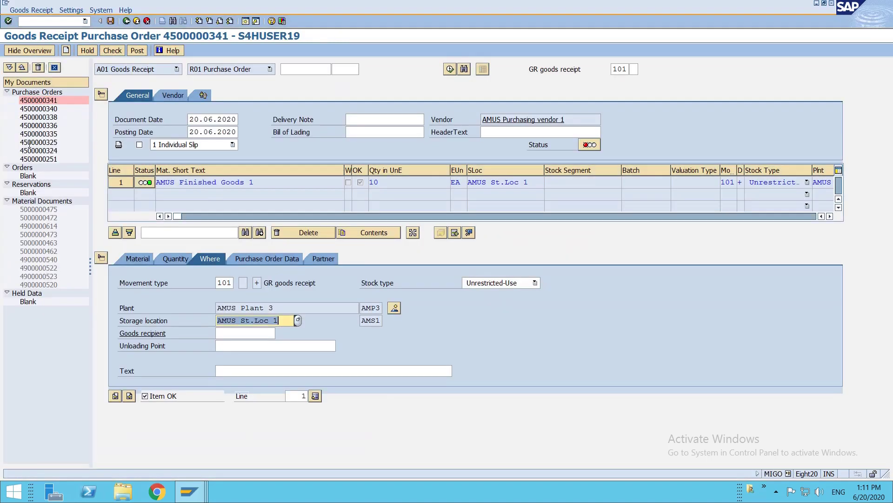
- Try to post the goods receipt again, and reload the same purchase order in a restarted MIGO goods receipt with movement type 101
key(ctrl+s)
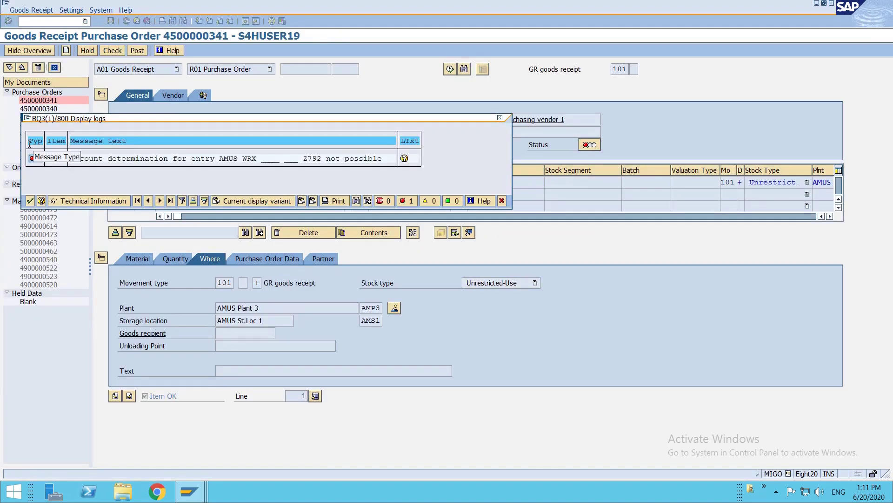
click(500, 118)
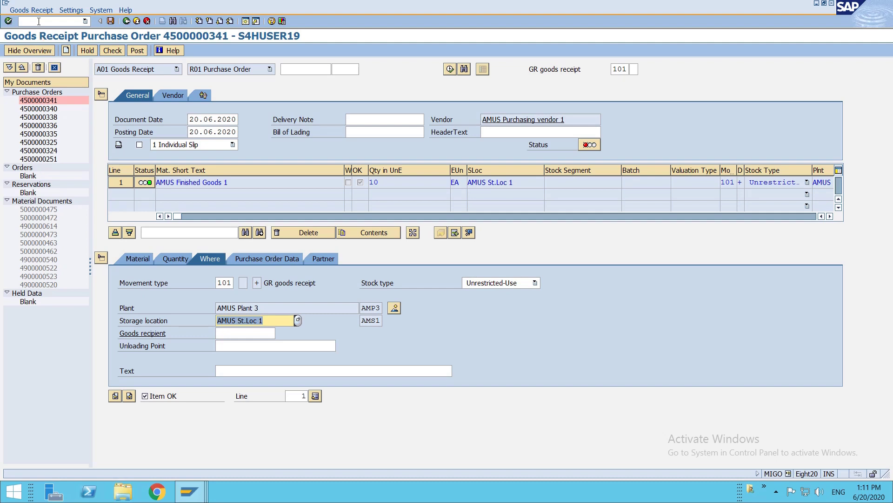
key(Return)
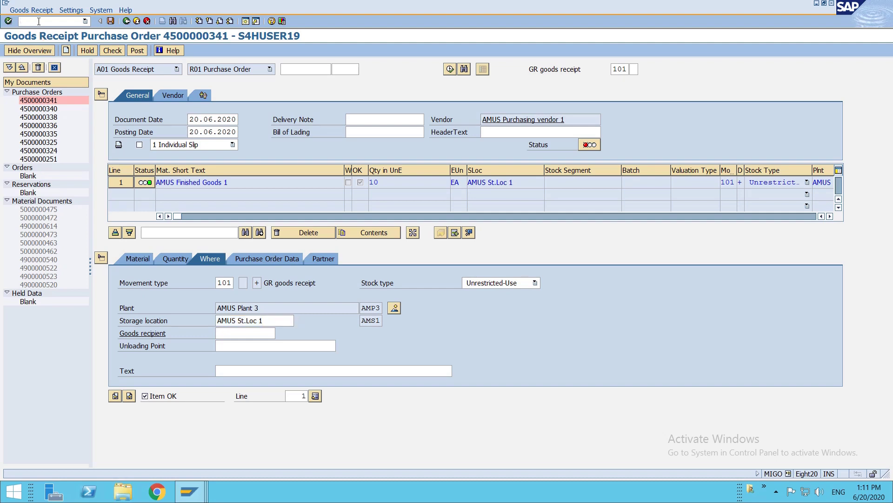
key(Return)
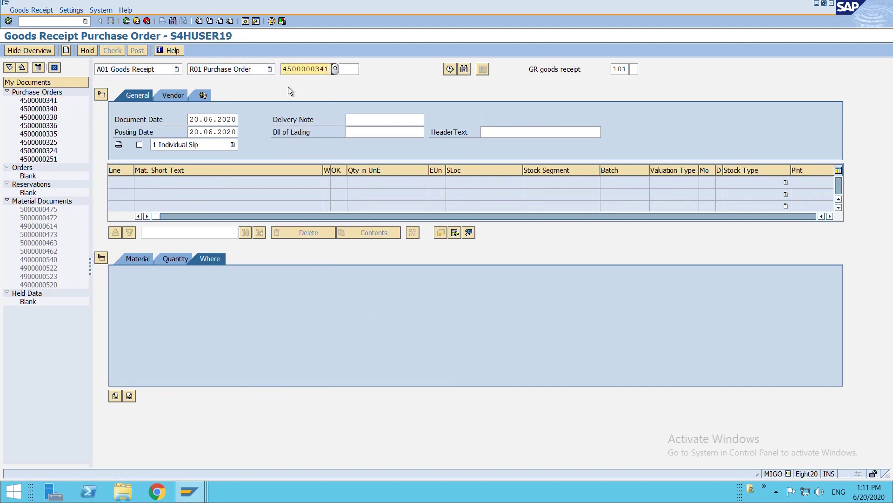
key(Return)
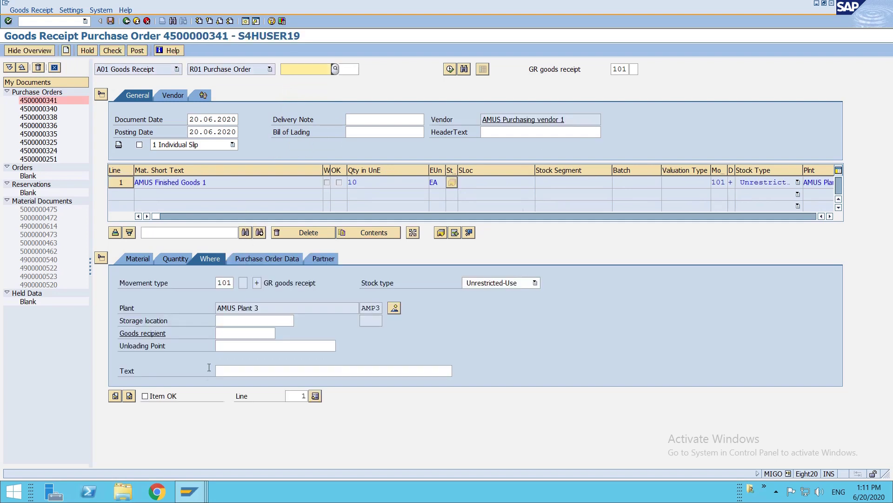
- Mark the goods receipt item as OK, try to post it, and dismiss the message log
click(161, 396)
key(ctrl+s)
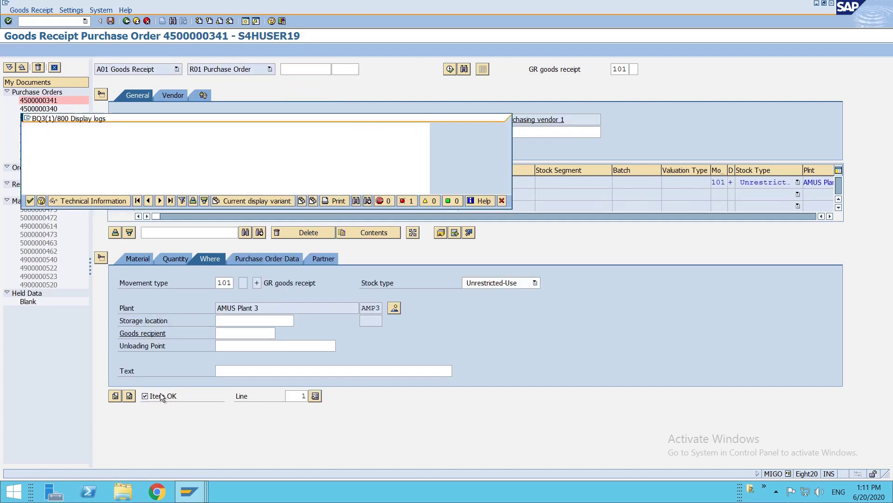
key(Return)
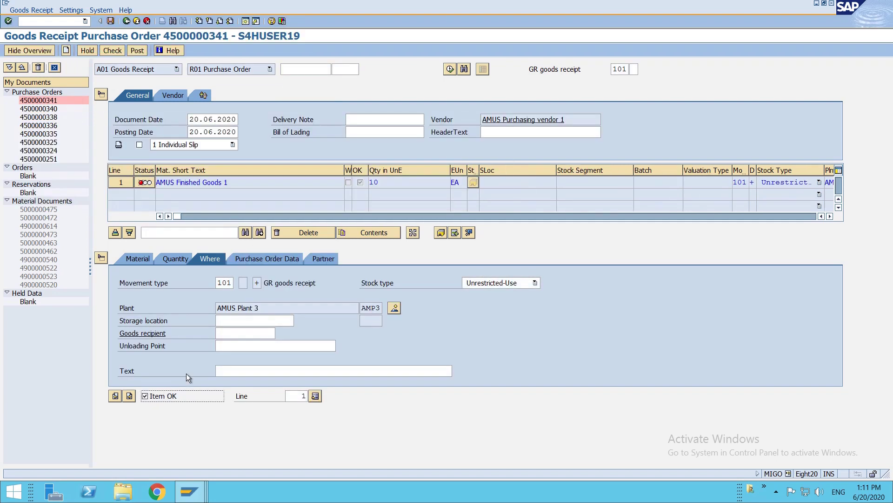
- Set the item's storage location to AMS1, try posting the goods receipt again, and close the message log
click(236, 320)
text(ams1)
key(Return)
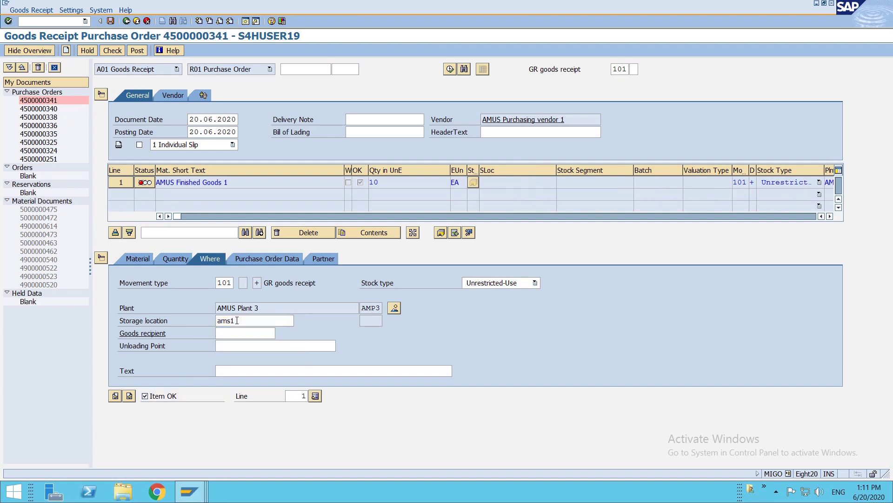
key(ctrl+s)
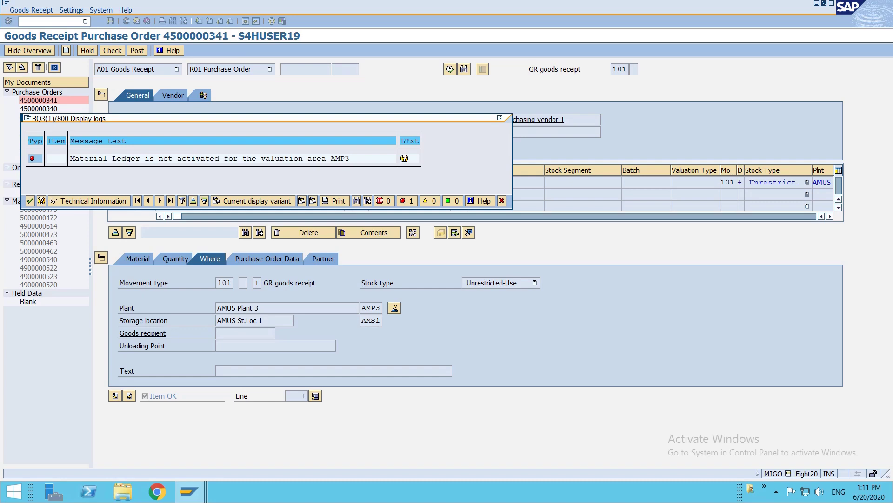
key(Return)
- Switch to the IMG session and open Assign Currency Types and Define Material Ledger Types under Actual Costing/Material Ledger
mouse_move(206, 493)
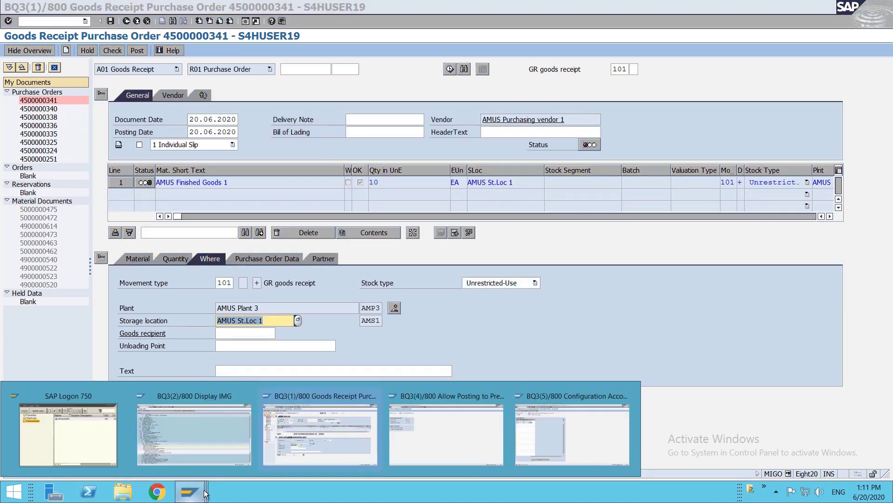
click(183, 431)
scroll(162, 289, up, 5)
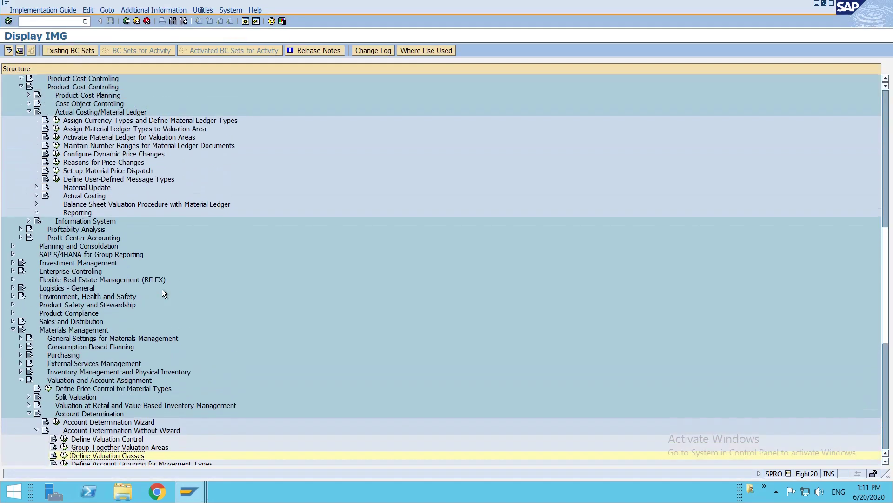
scroll(162, 292, up, 3)
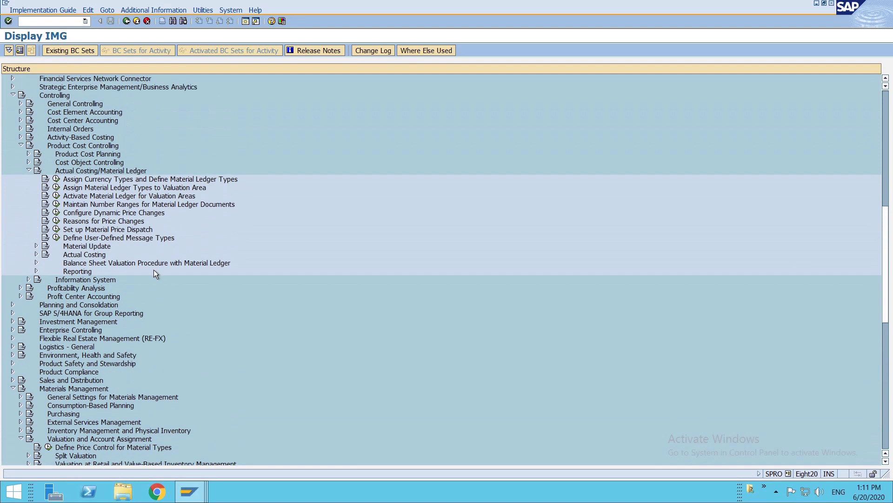
click(108, 179)
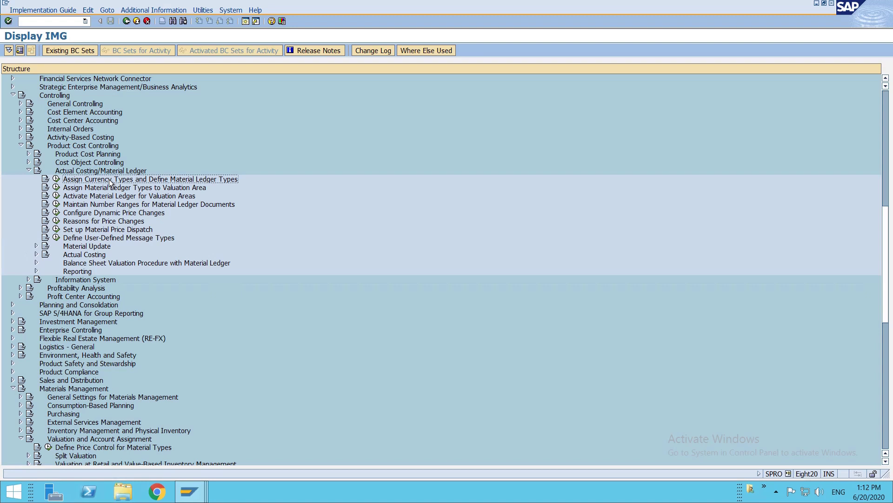
click(55, 180)
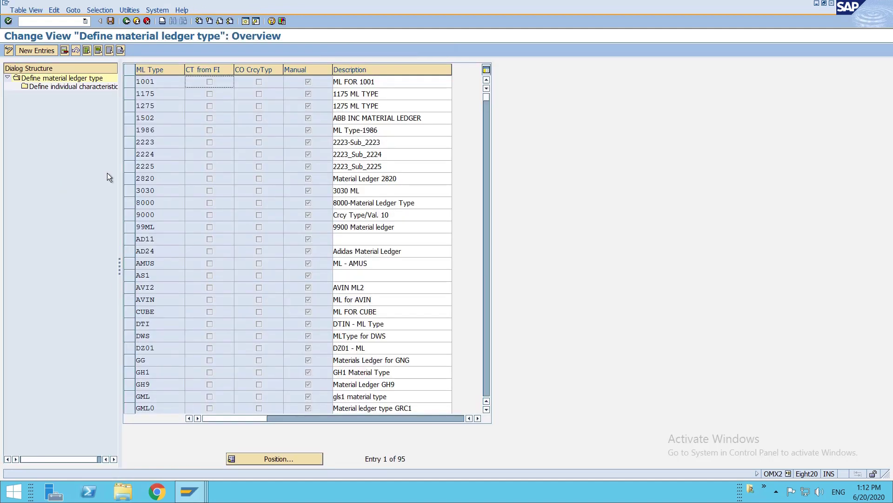
- Create a new material ledger type AMU2 with the description "AMUS ML 2"
click(43, 50)
text(am)
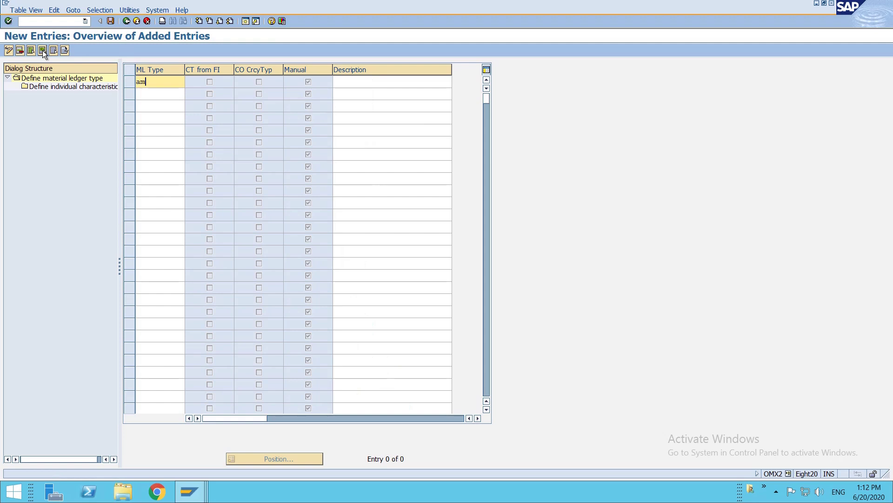
text(u2)
key(Tab)
text(AMUS)
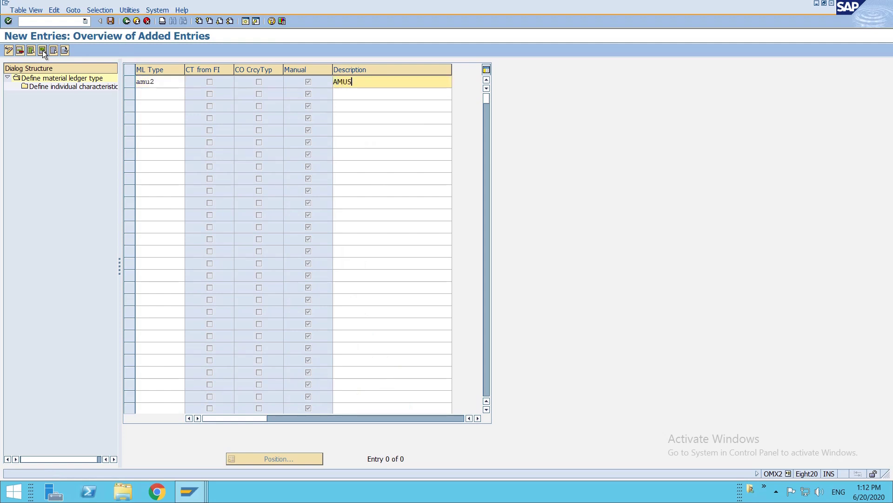
text( ML 2)
key(Return)
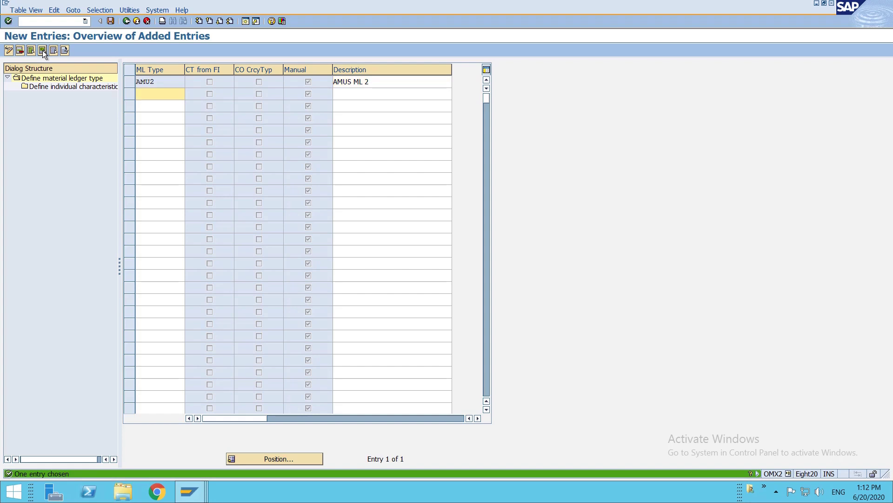
- Add currency type 30 to AMU2's individual characteristics, save to the proposed customizing request, and return to the IMG
click(134, 82)
double_click(81, 86)
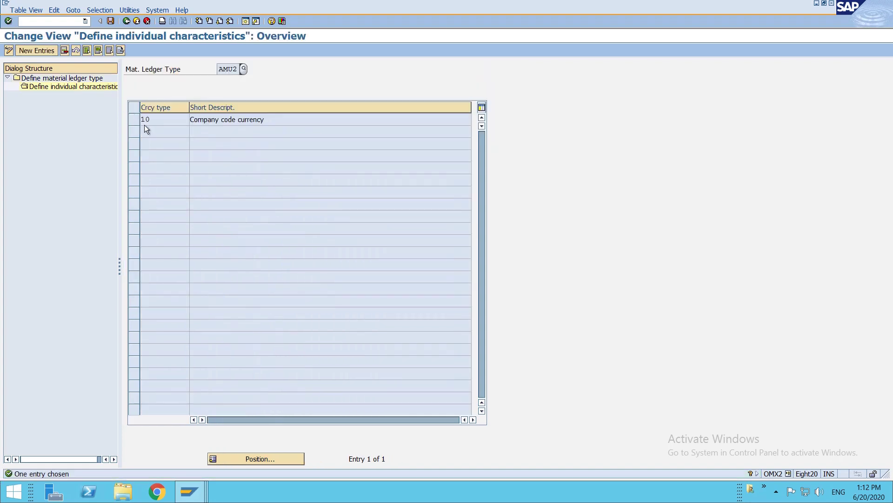
click(54, 51)
text(30)
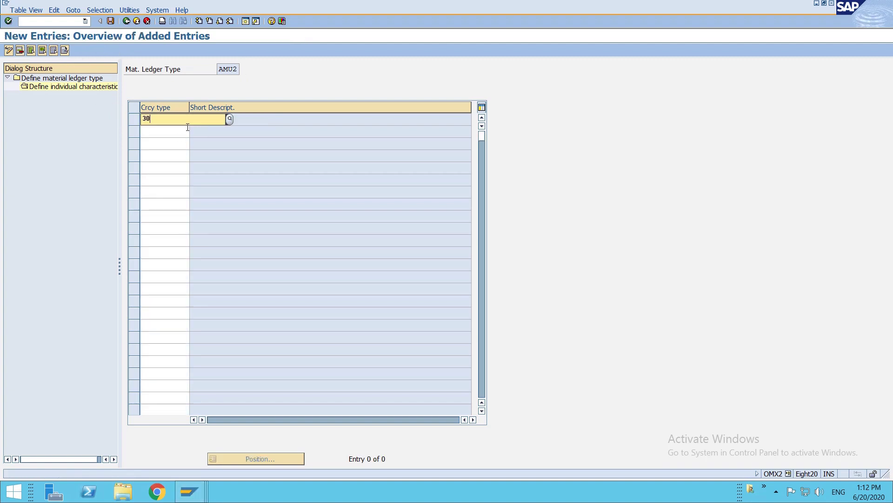
key(Return)
key(ctrl+s)
key(Return)
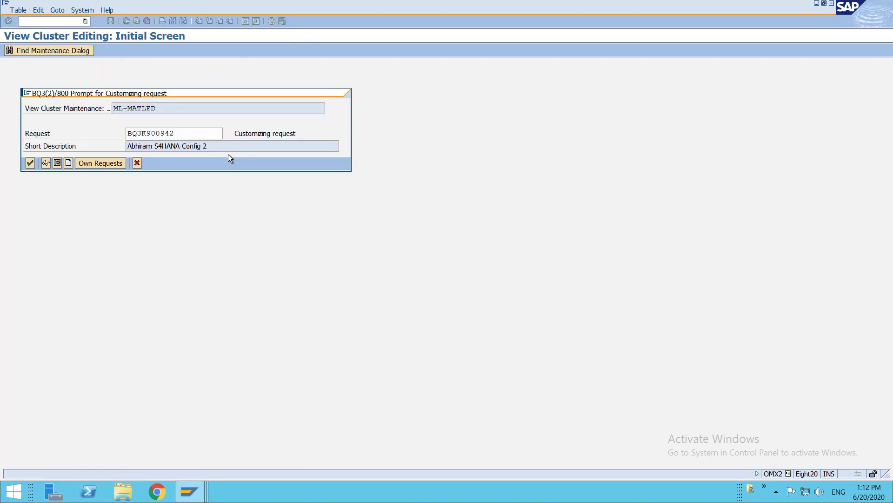
key(F3)
key(F3)
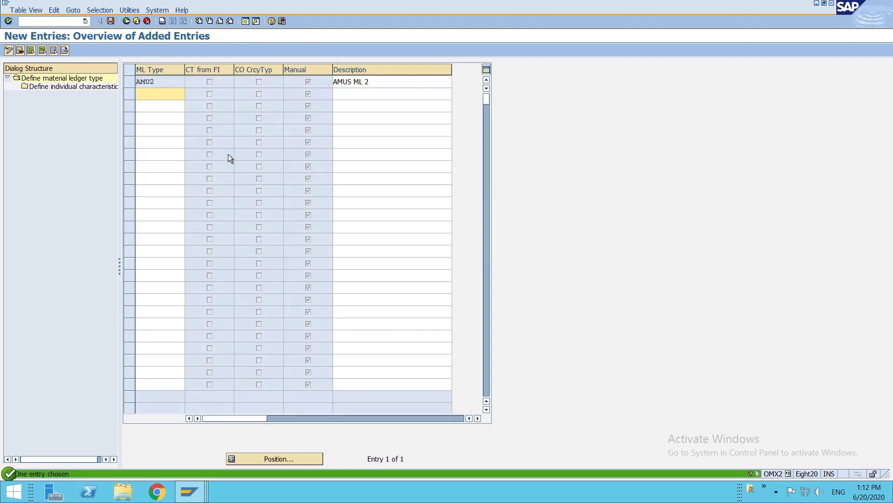
key(F3)
key(F3)
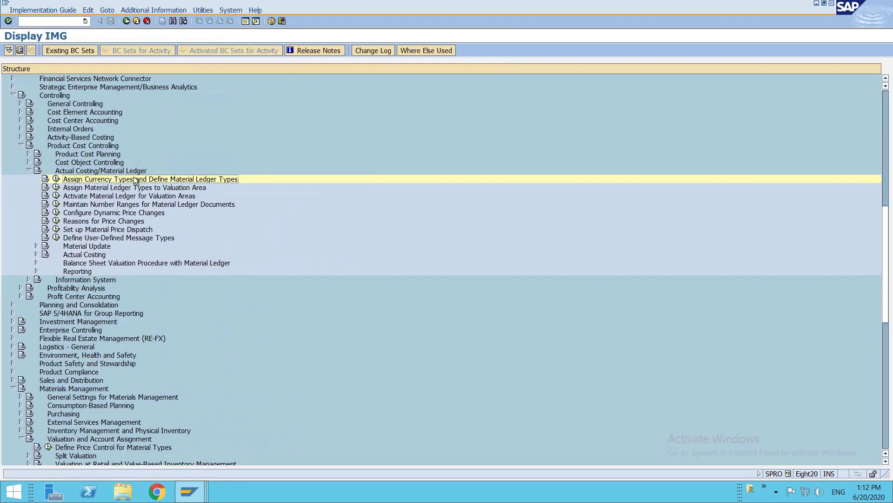
- Open Assign Material Ledger Types to Valuation Area and look up valuation area AMP3 in the list
click(55, 187)
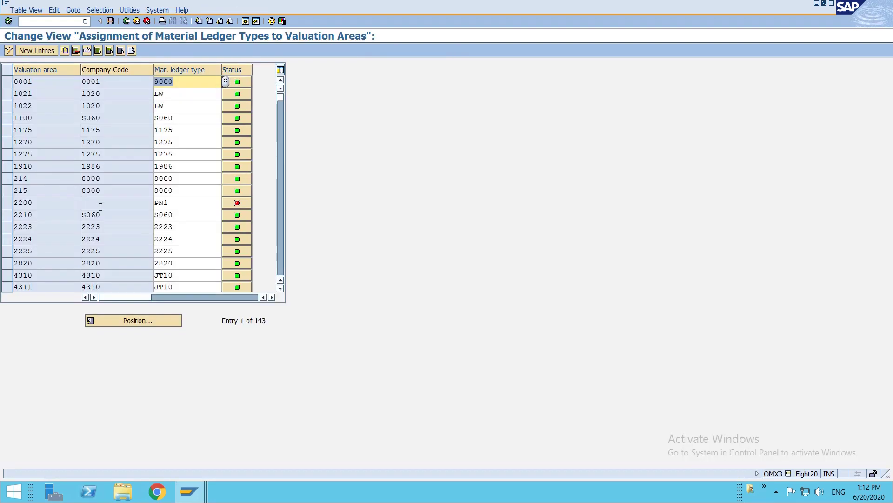
click(112, 319)
text(AS1)
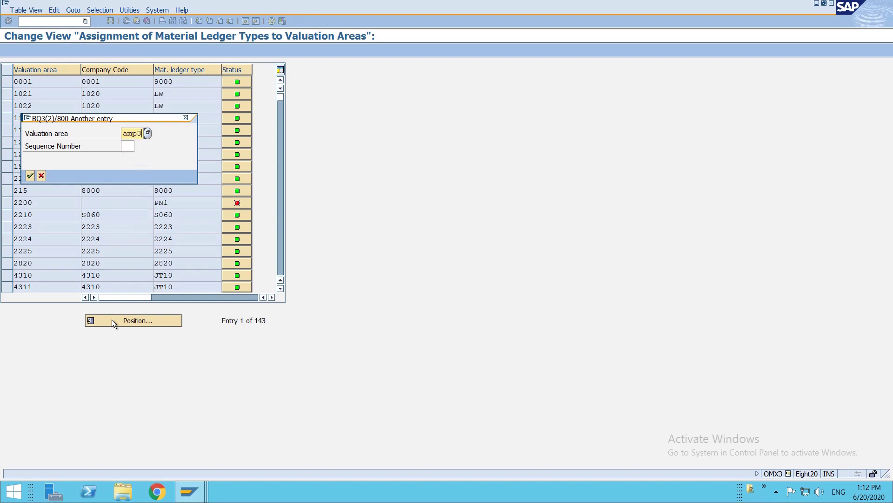
key(Return)
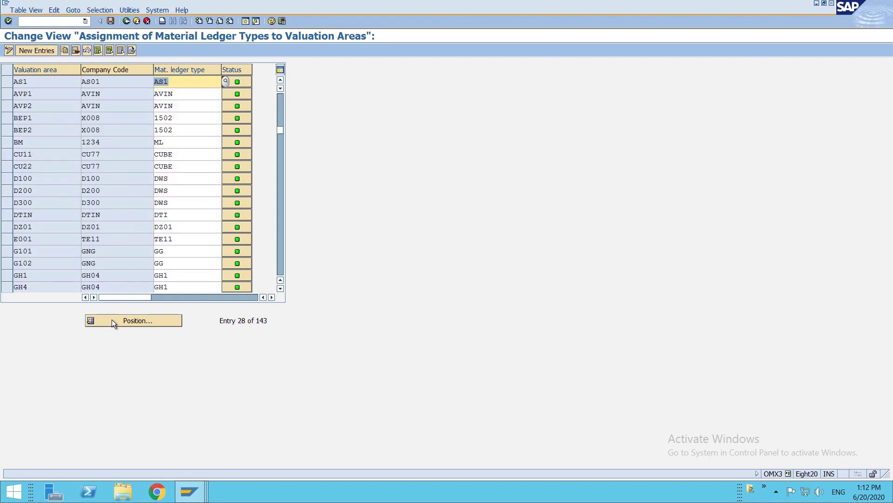
- Add a new entry assigning material ledger type AMU2 to valuation area AMP3
click(38, 54)
text(amp3)
key(Tab)
text(amu2)
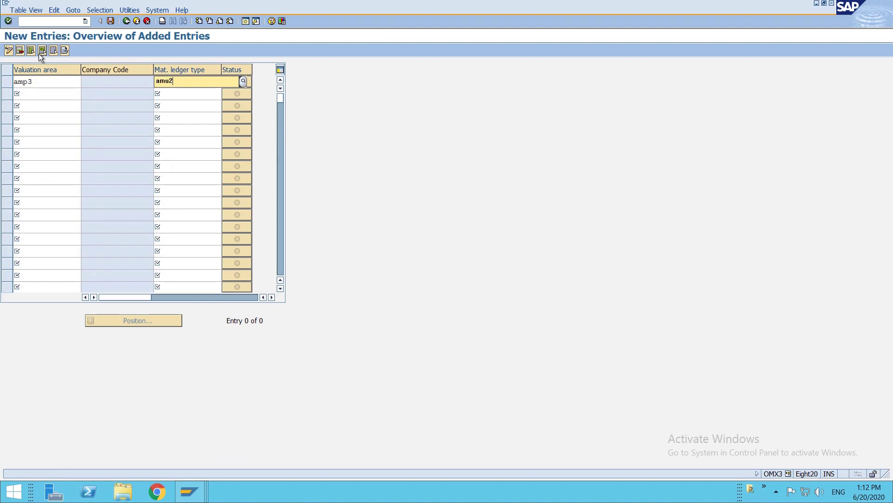
key(Return)
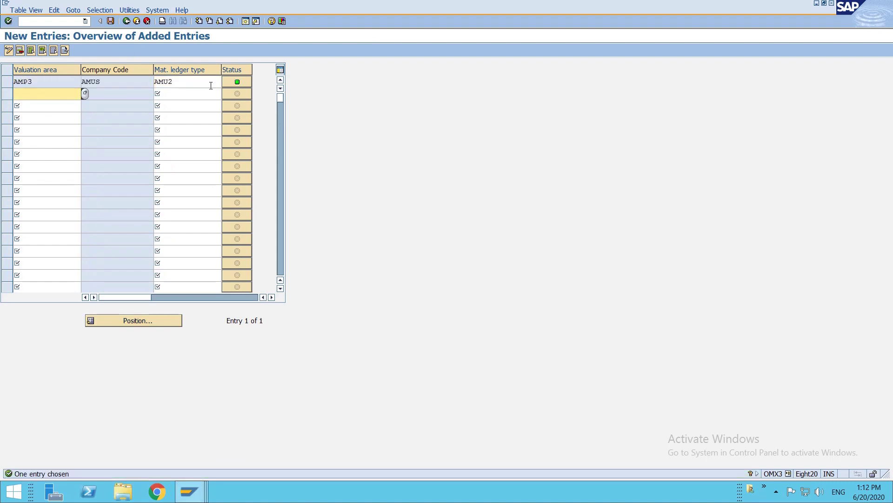
- Check the currency overview for the AMP3 entry and save the assignment
click(233, 86)
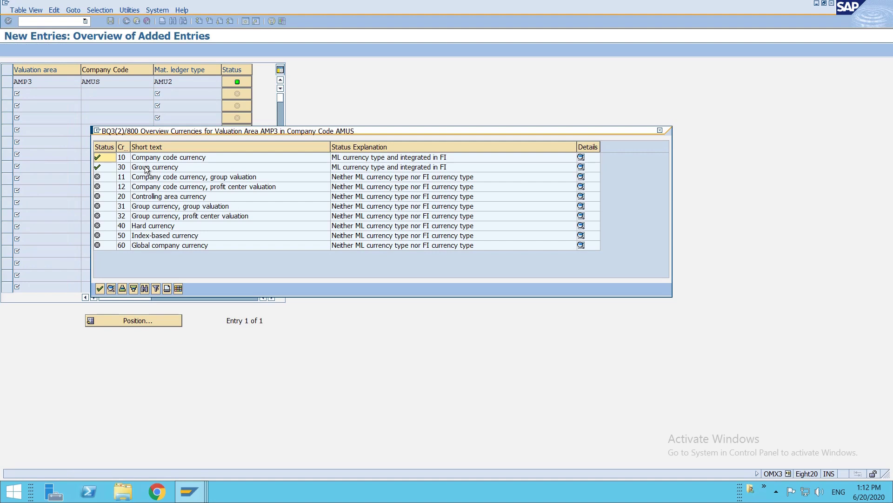
key(Return)
key(ctrl+s)
key(Return)
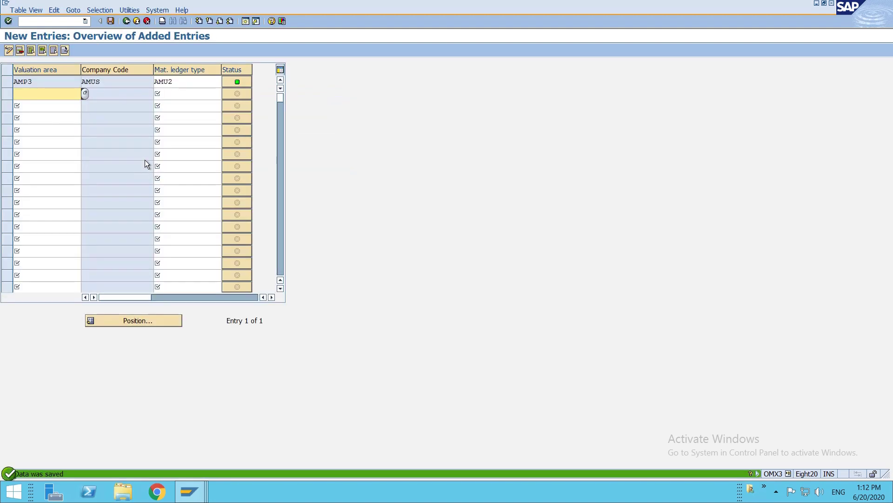
- View the currency overview for valuation area 0001 in the assignment list, then return to the IMG
key(F3)
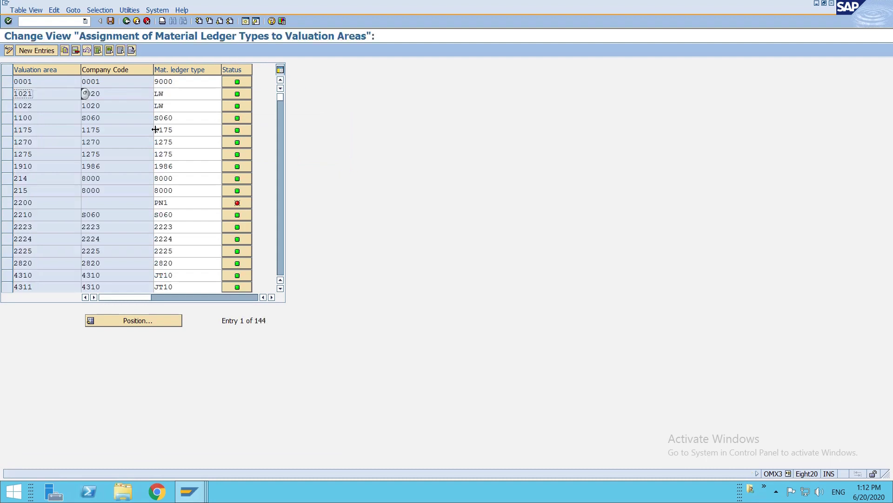
click(233, 81)
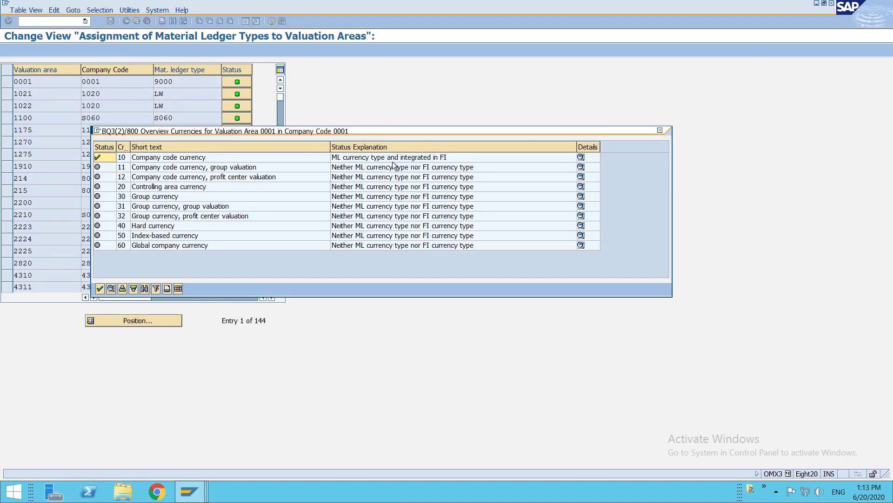
key(Return)
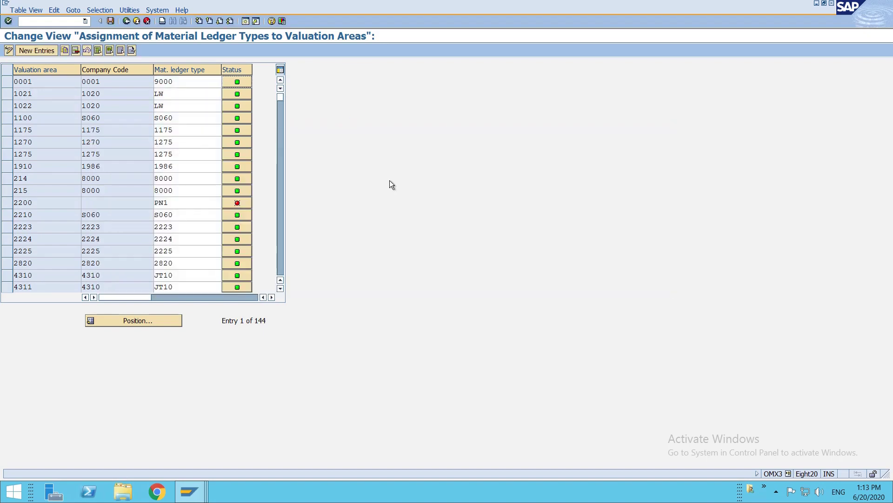
key(F3)
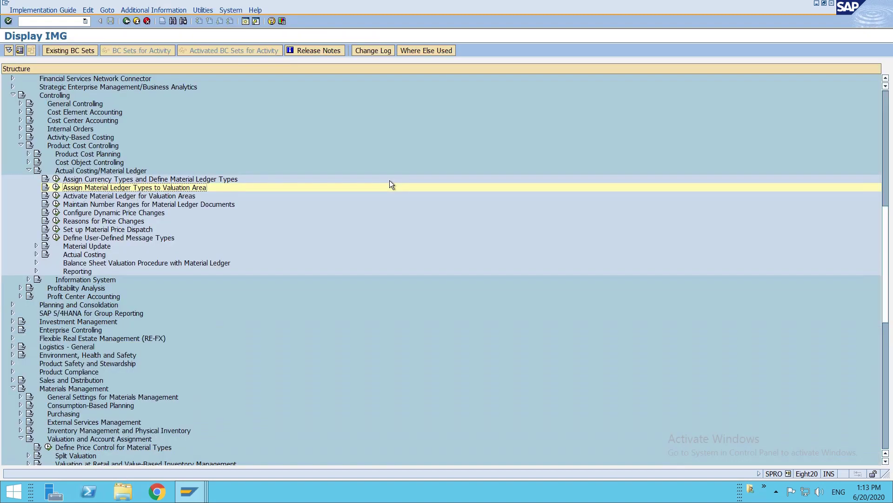
- Run Check Material Ledger Settings for plant AMP3 with accounts displayed, review the report, and return to the activity selection
click(57, 198)
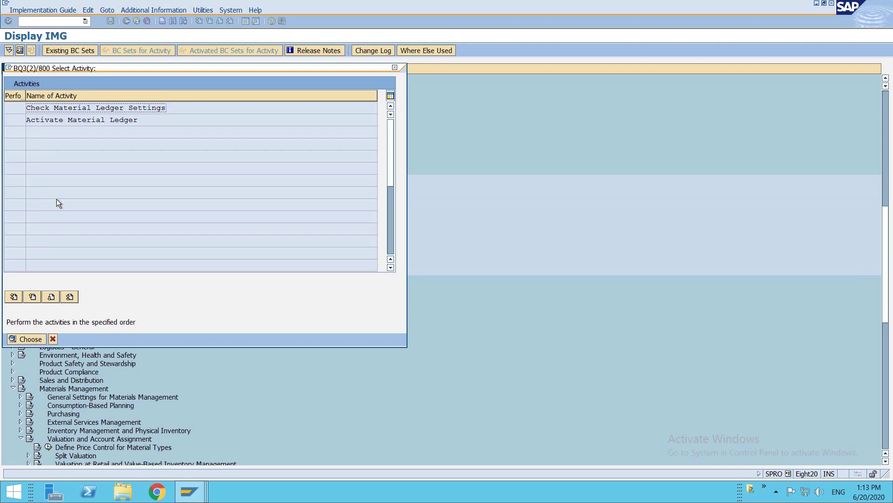
double_click(101, 107)
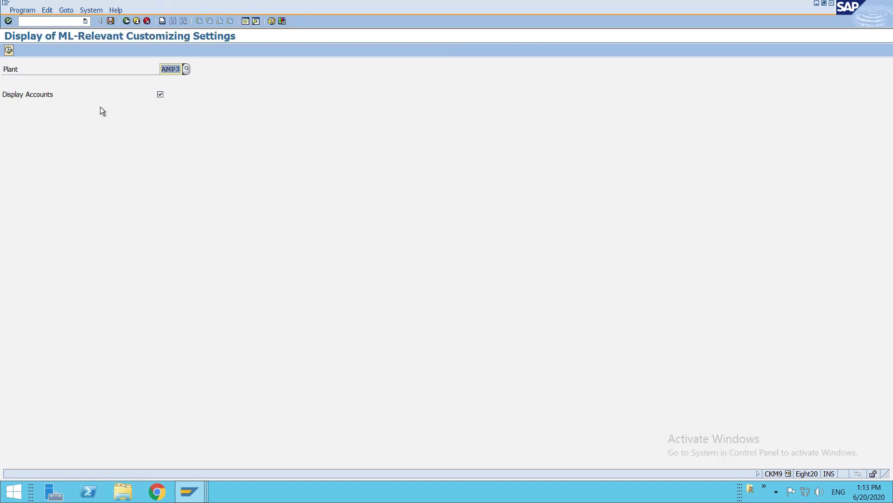
click(9, 50)
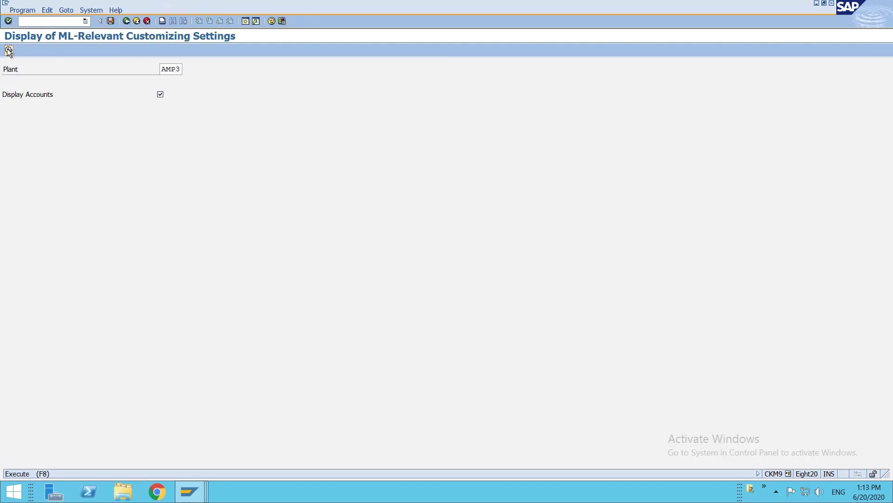
scroll(289, 204, down, 7)
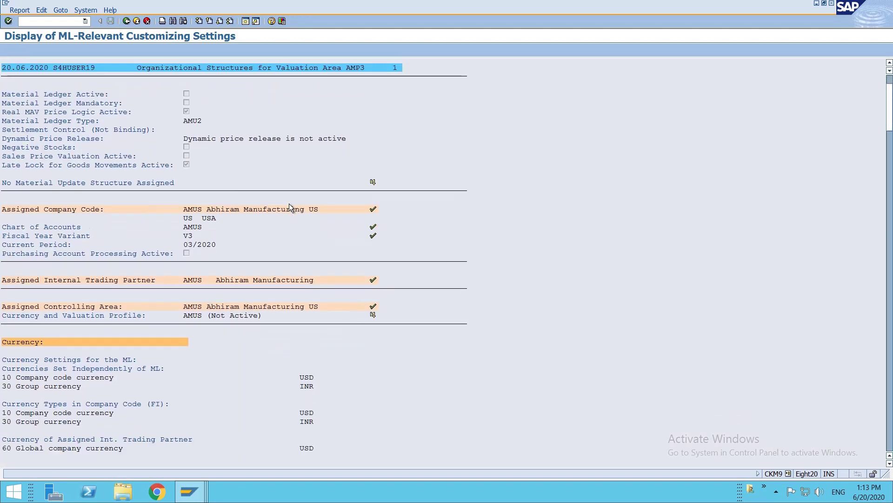
key(F3)
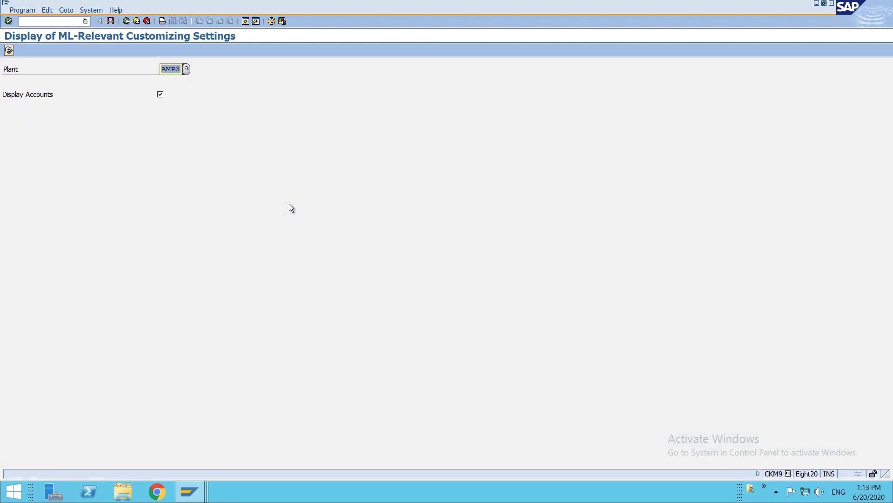
key(F3)
- Open the Activate Material Ledger activity and go to the entry for valuation area AMP3
double_click(93, 120)
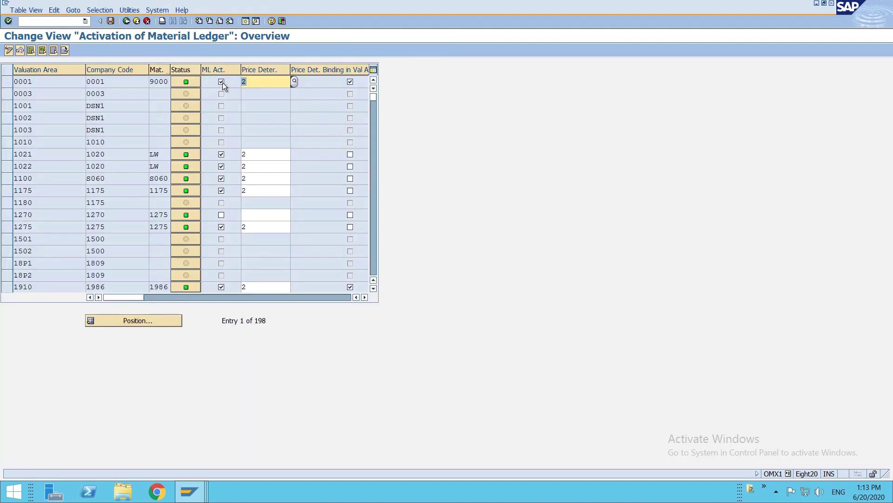
click(166, 320)
text(AMP3)
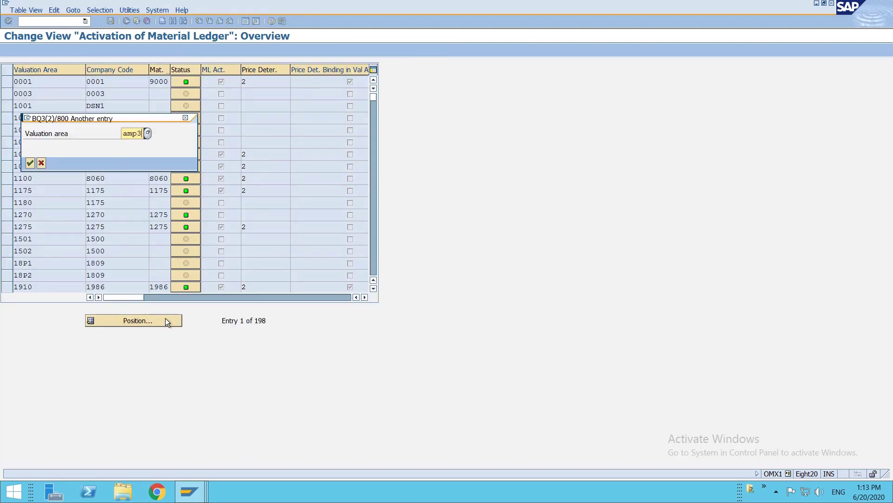
key(Return)
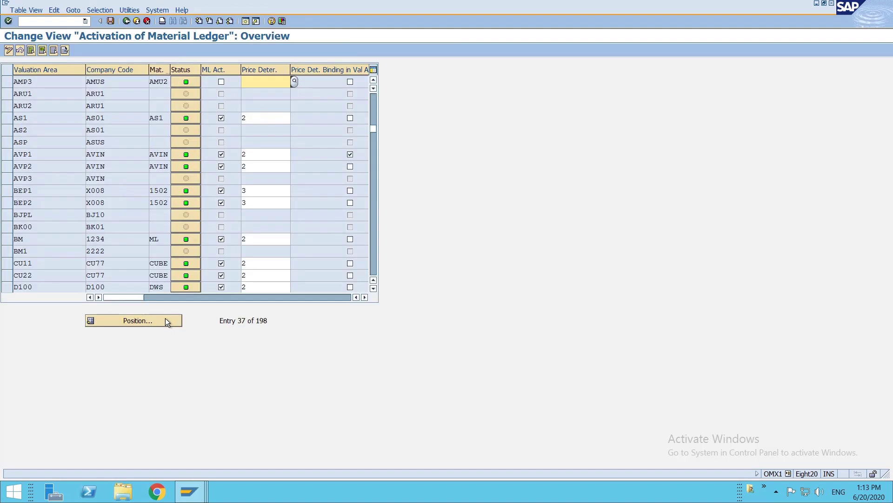
- Activate the material ledger for valuation area AMP3 with price determination 2 (Transaction-Based), leaving the price determination unbound
click(222, 83)
click(254, 86)
key(F4)
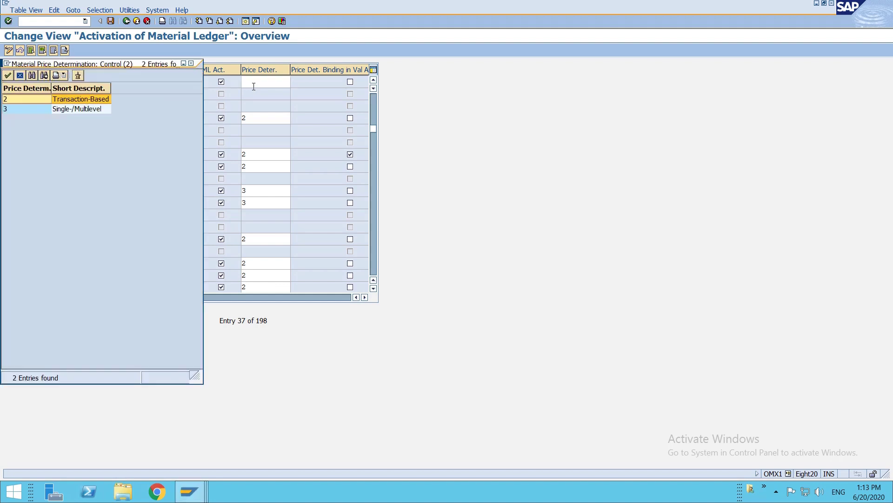
double_click(88, 99)
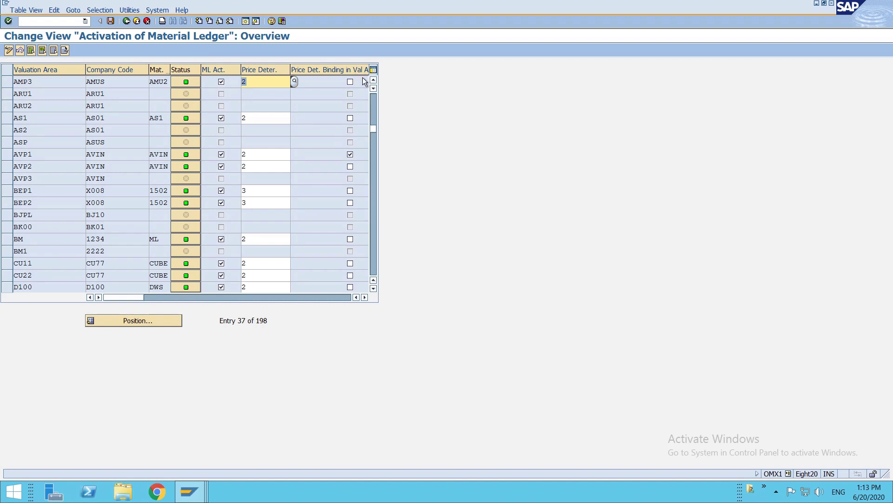
click(350, 83)
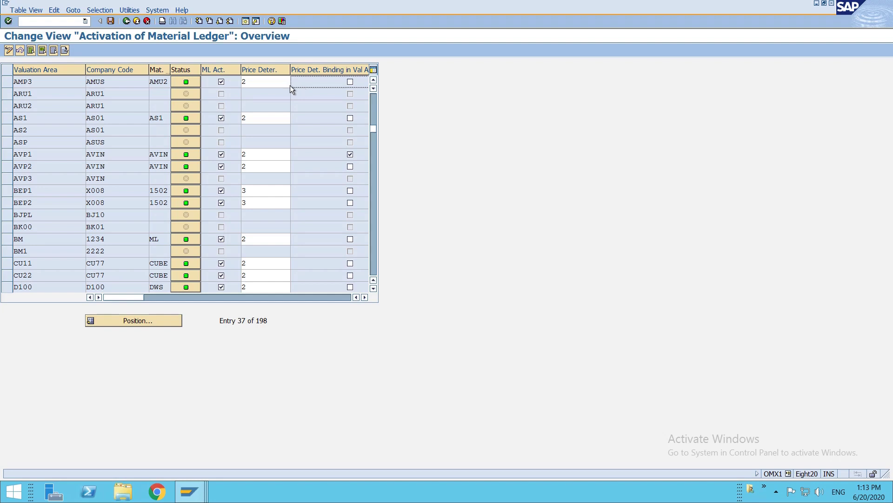
- Save the AMP3 material ledger activation and return to the IMG structure
key(F3)
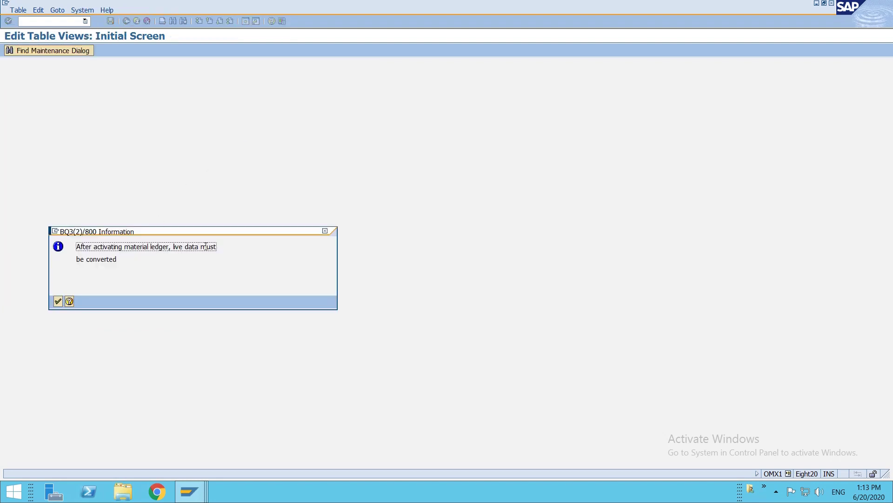
key(Return)
key(Return)
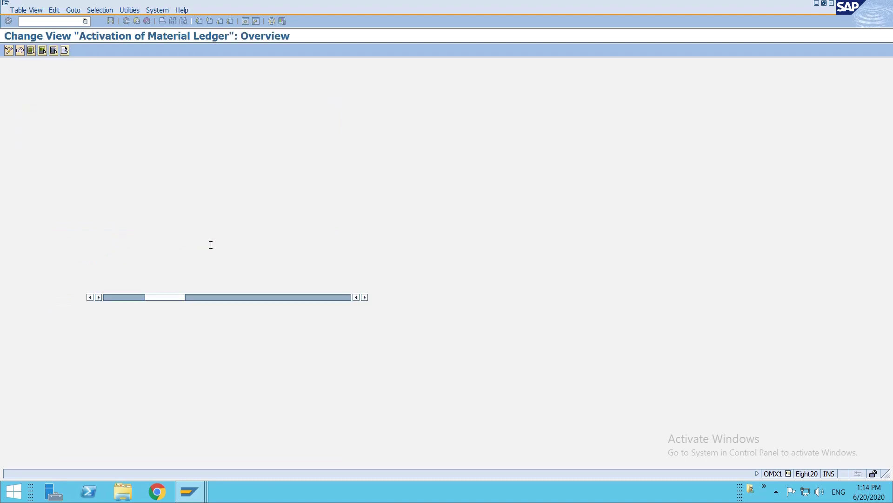
key(F3)
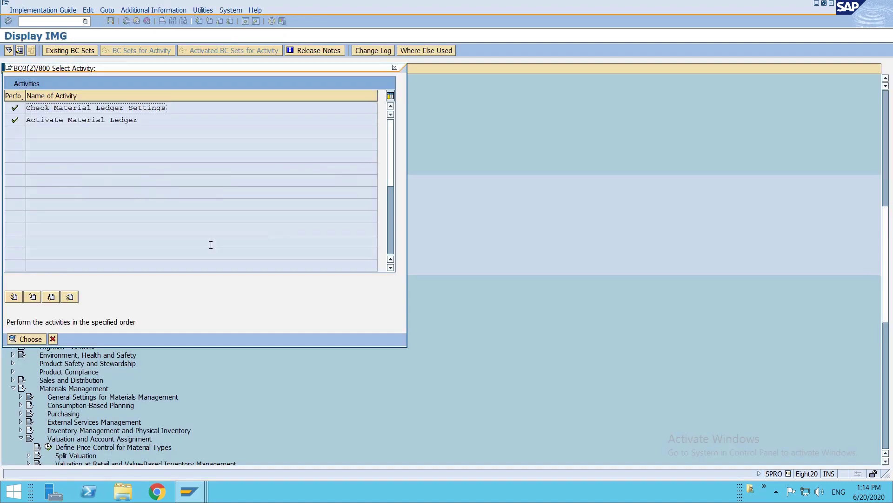
key(F3)
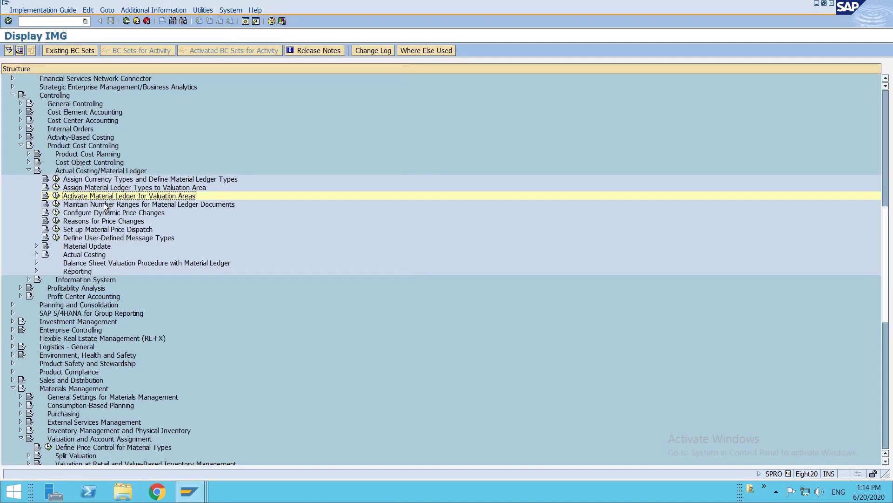
- Open Maintain Currency and Valuation Profile in the Basic Settings of Multiple Valuation Approaches/Transfer Prices under General Controlling
double_click(66, 106)
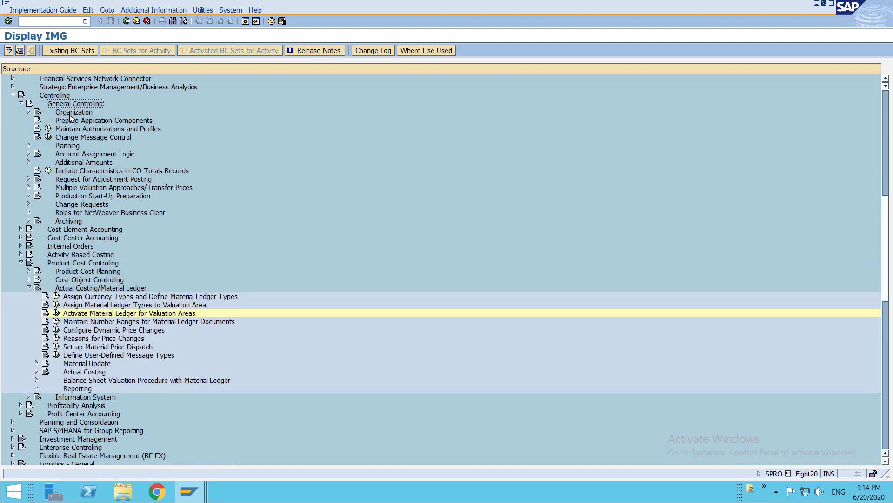
double_click(74, 187)
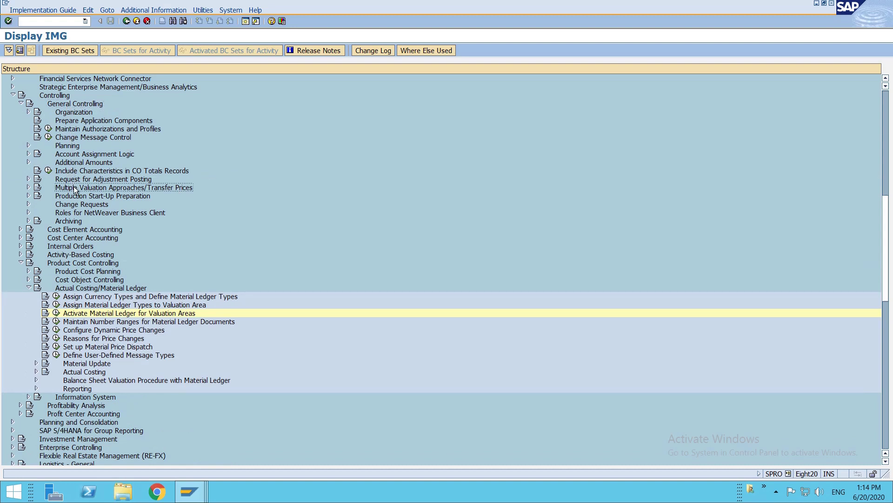
double_click(78, 197)
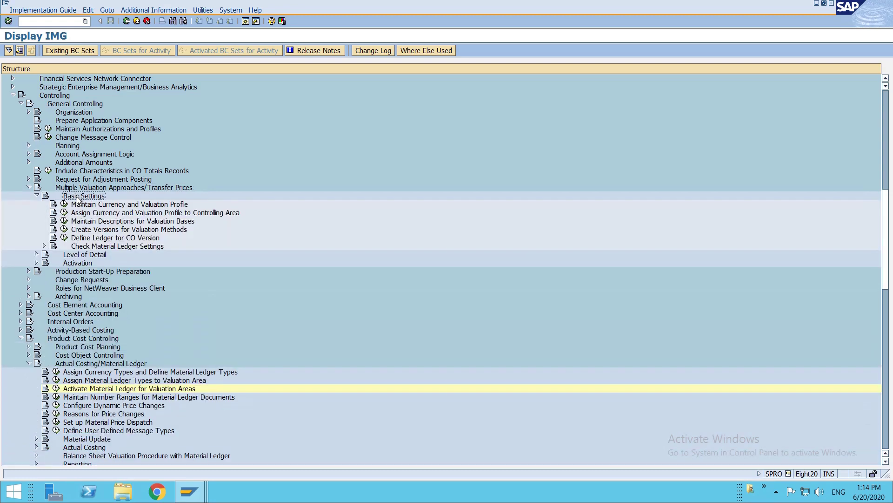
click(64, 204)
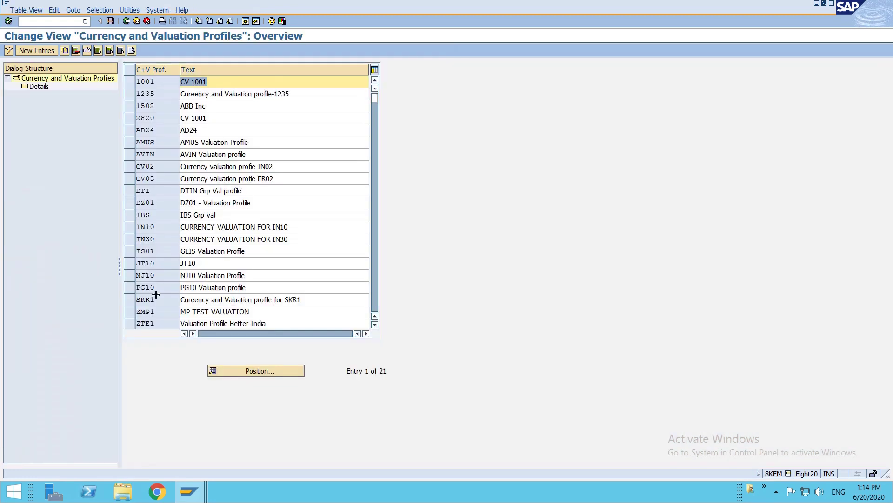
- Find currency and valuation profile AMUS, review its currency types and valuation views in Details, and return to the IMG
click(253, 370)
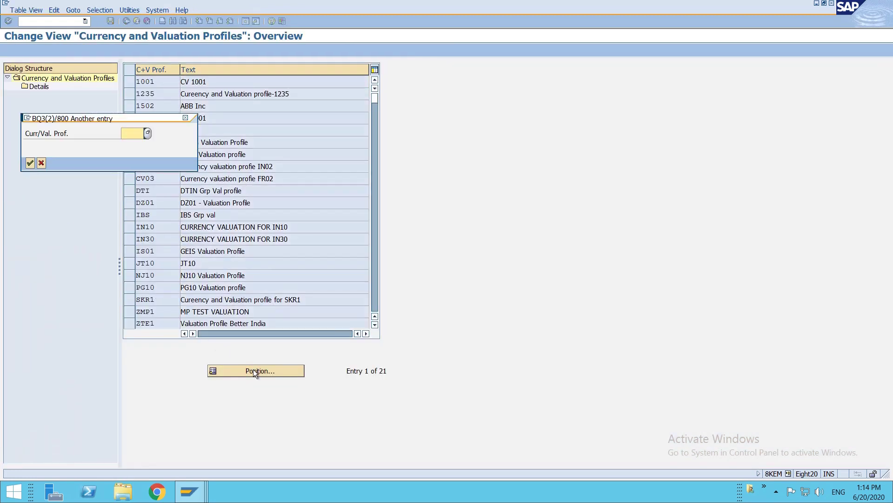
text(AMUS)
key(Return)
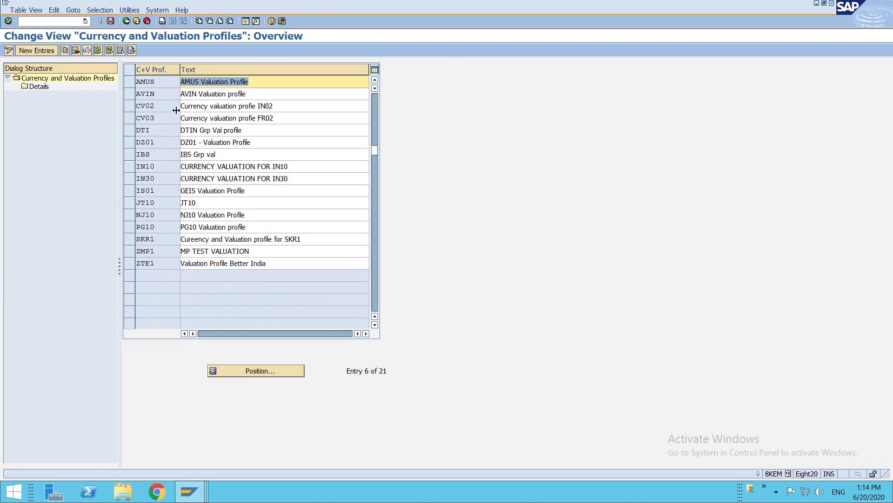
click(127, 84)
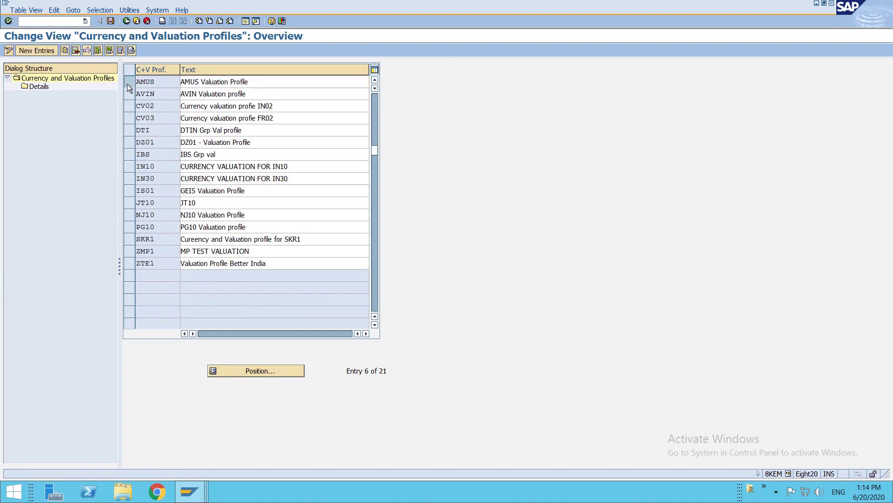
double_click(32, 88)
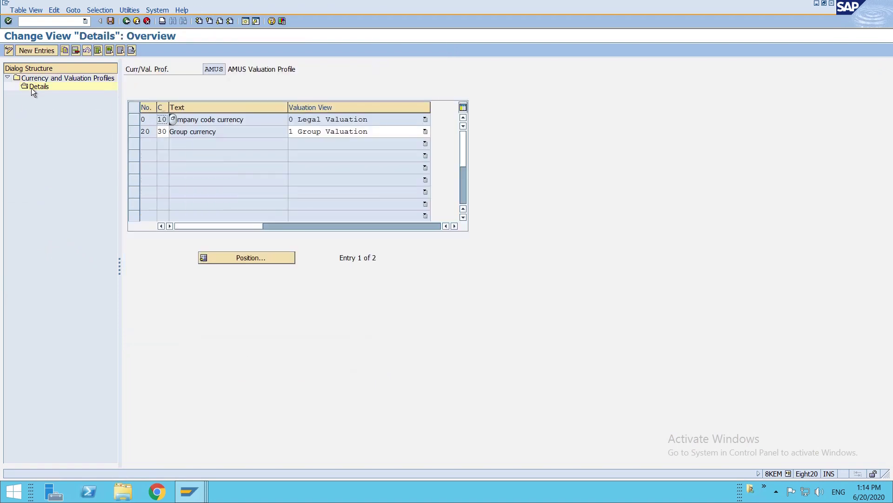
click(205, 120)
click(208, 132)
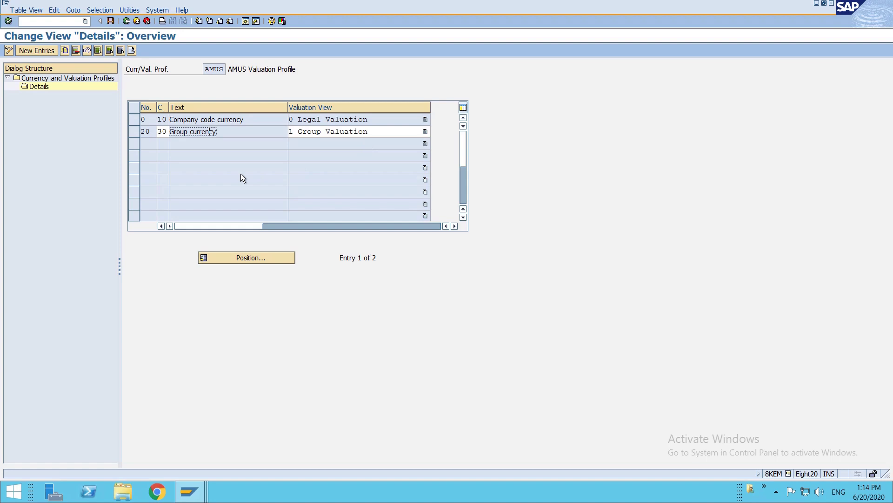
key(F3)
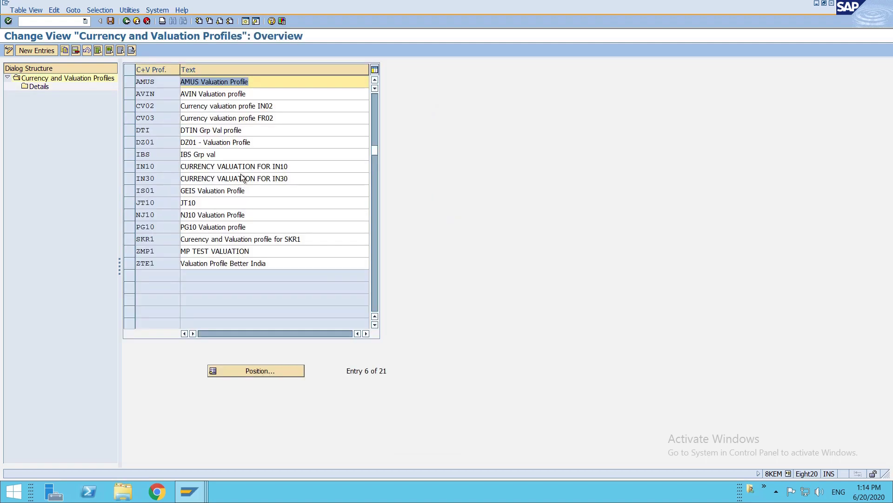
key(F3)
- Check which currency and valuation profile is assigned to controlling area AMUS, and return to the IMG
click(64, 212)
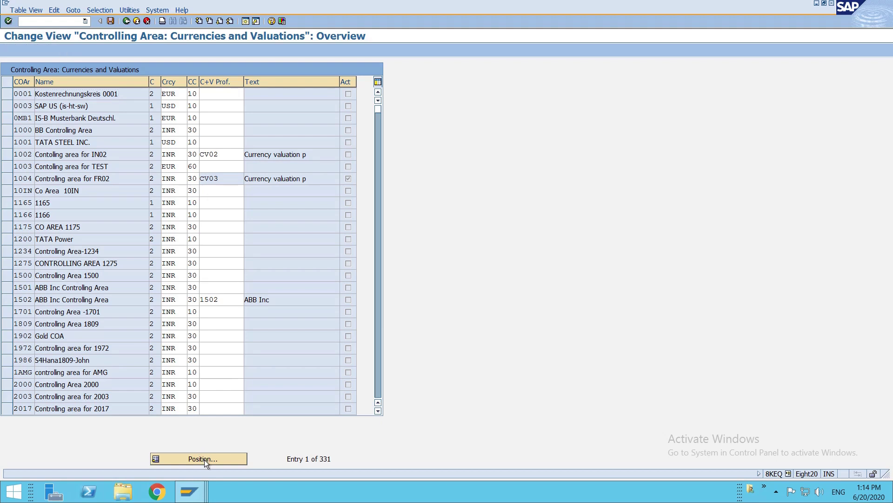
click(205, 459)
key(Return)
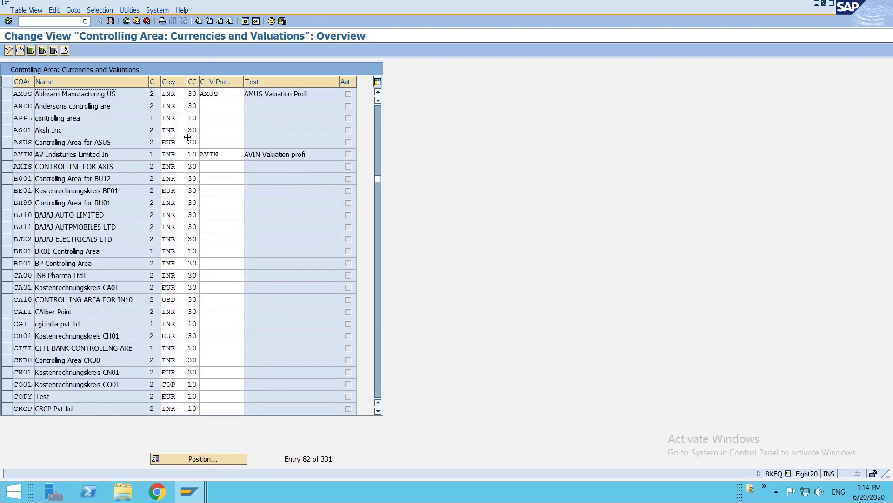
click(224, 93)
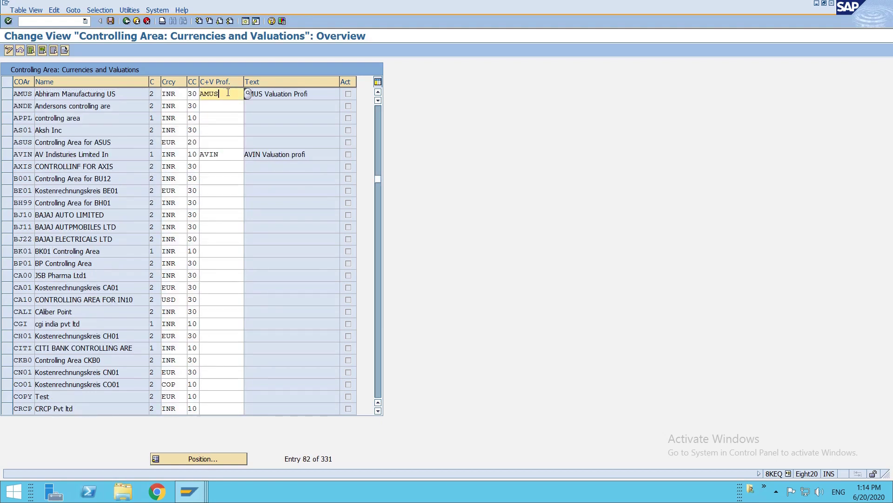
key(F3)
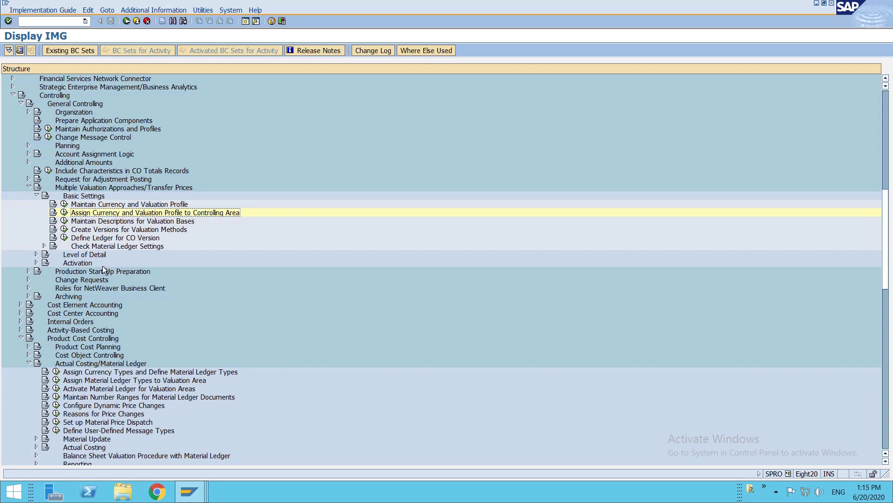
click(87, 407)
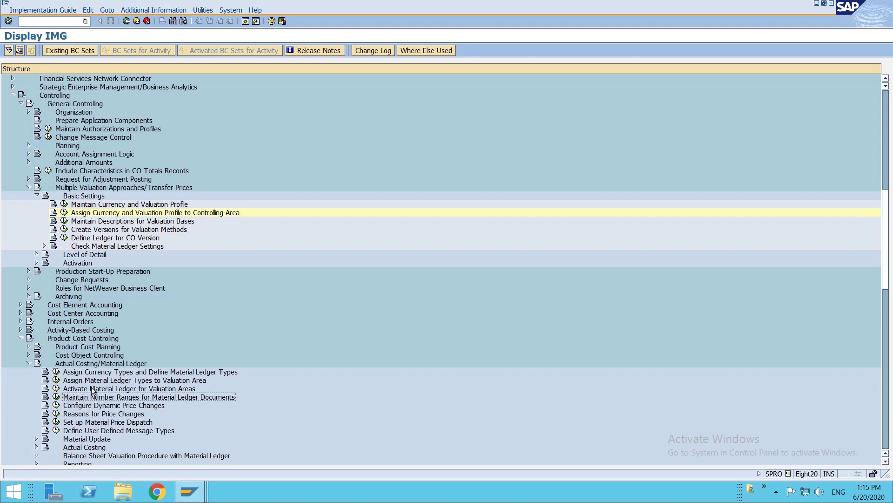
scroll(211, 350, down, 3)
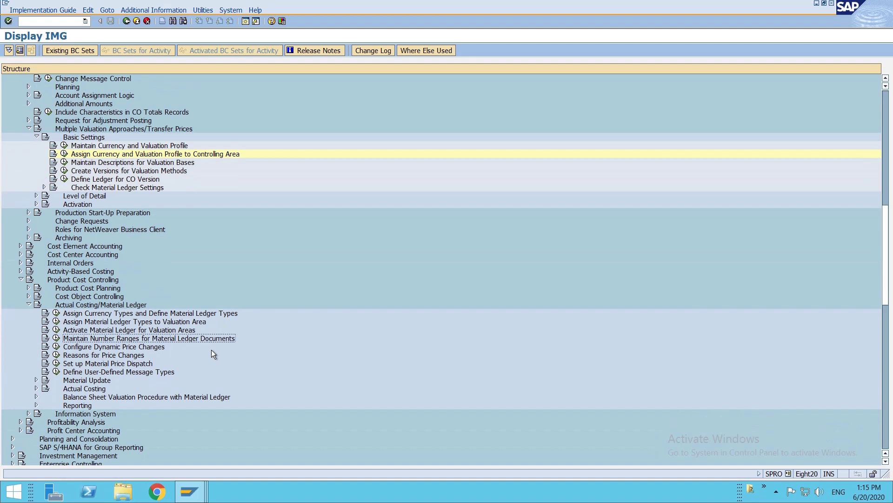
click(75, 350)
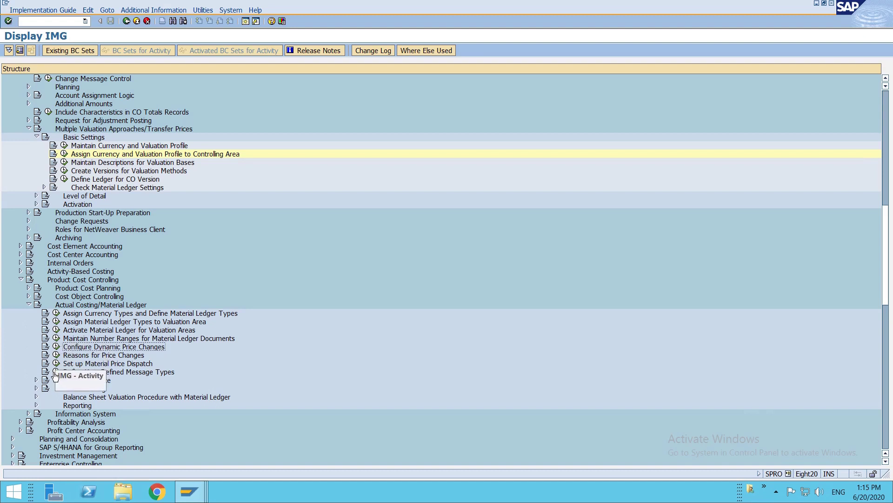
- Leave the IMG with /n for the SAP Easy Access menu and expand Materials Management under Logistics
click(63, 22)
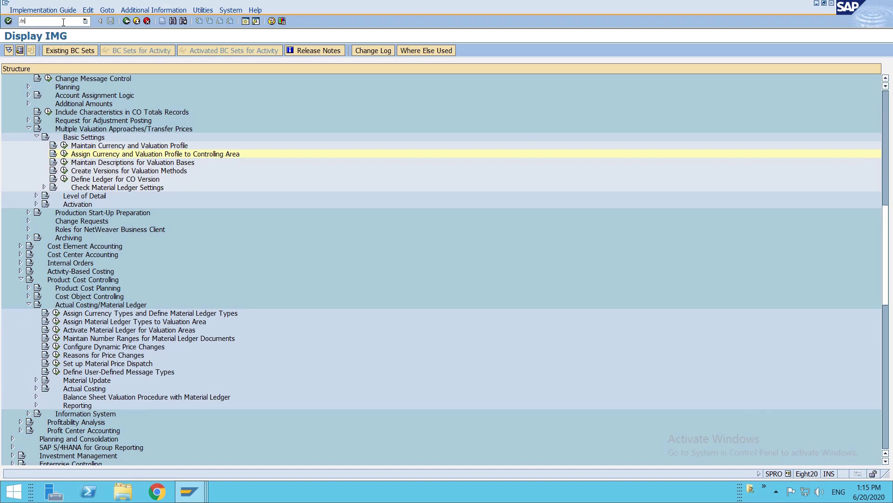
key(Return)
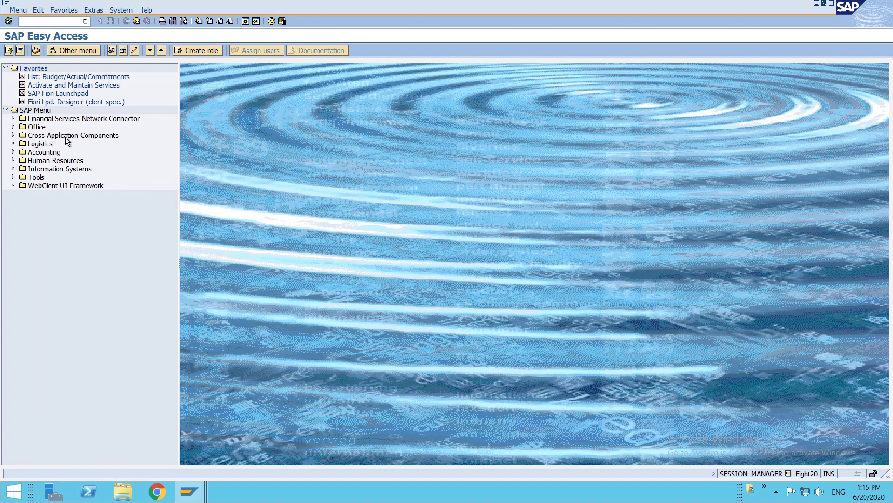
click(41, 144)
double_click(41, 145)
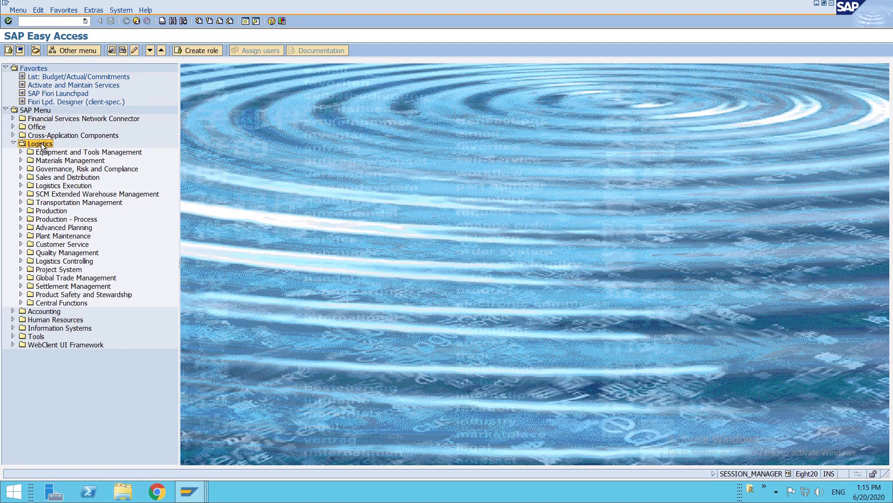
key(Down)
key(Down)
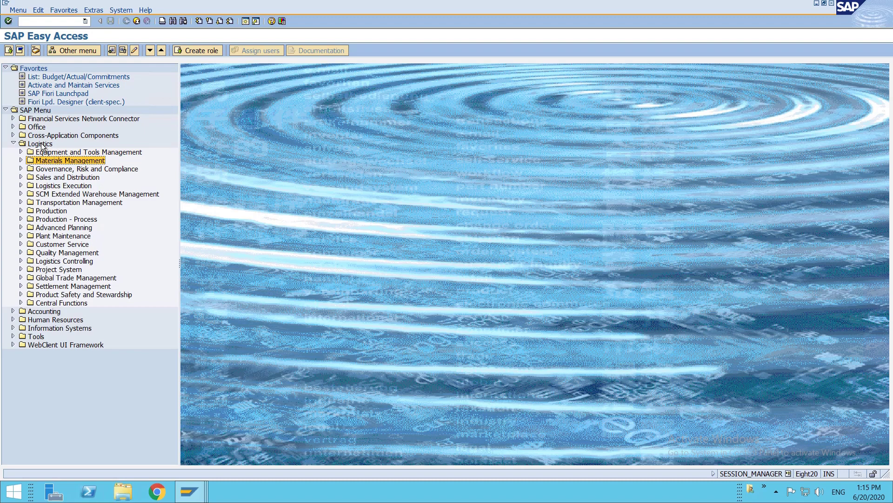
key(Right)
key(Down)
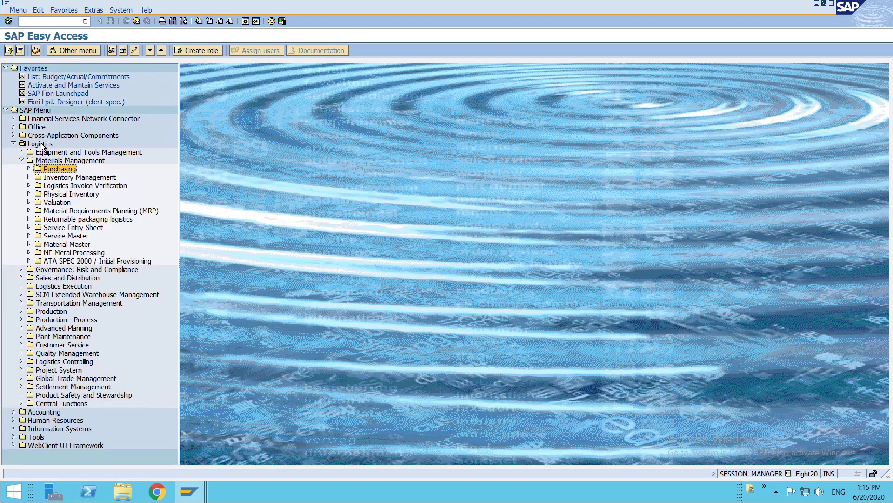
- Browse the subfolders under Materials Management in the SAP menu
key(Right)
key(Down)
key(Left)
key(Left)
key(Down)
key(Down)
key(Down)
key(Down)
key(Down)
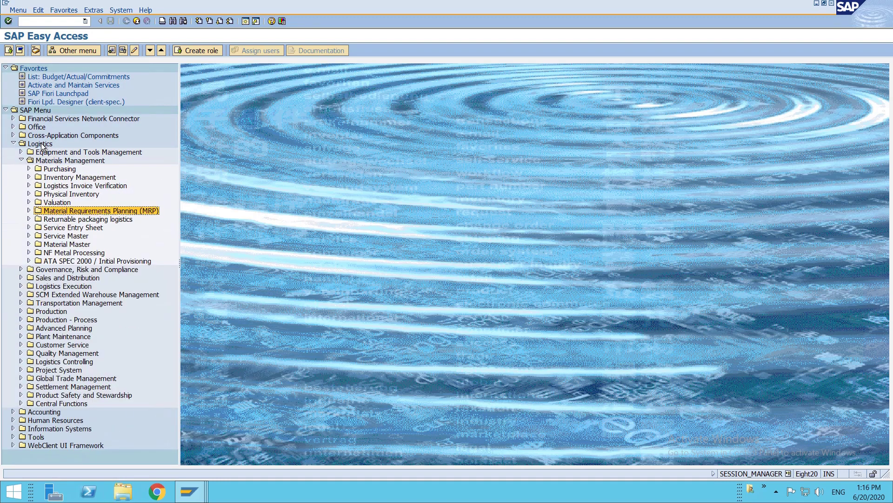
- Search the SAP menu for transaction ckmstart and select the Actual Costing/Material Ledger folder on its path
key(ctrl+f)
text(ckmstart)
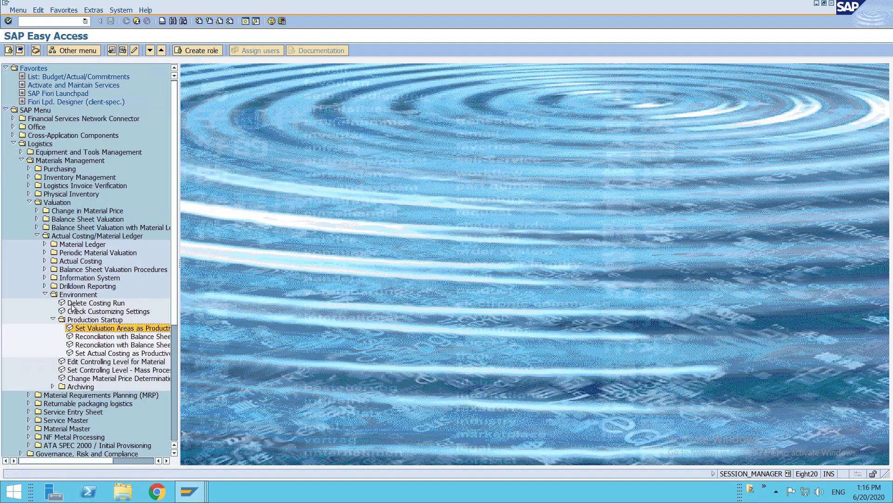
click(77, 237)
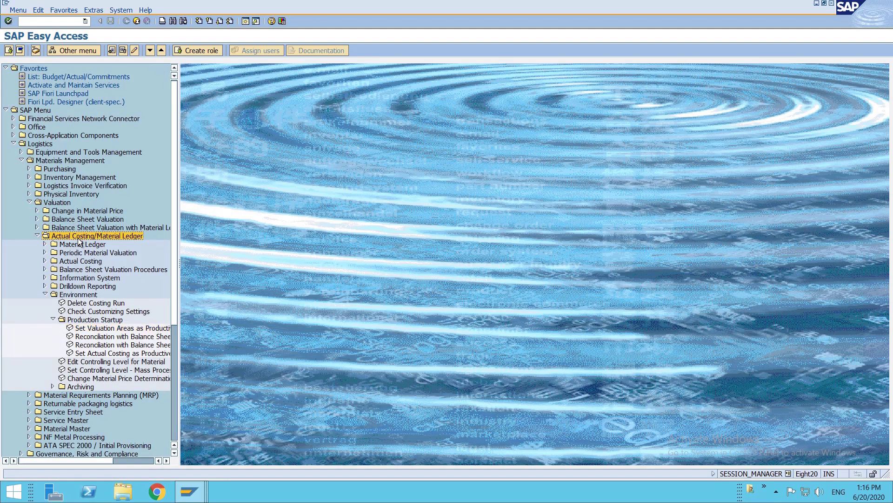
- Start Set Valuation Areas as Productive, run a foreground test run for plant AMP3, and return to the selection screen
click(103, 330)
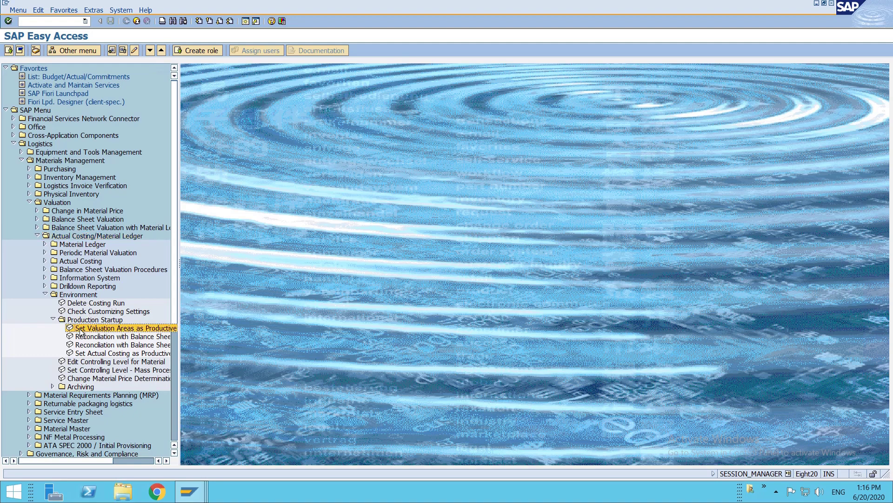
double_click(80, 330)
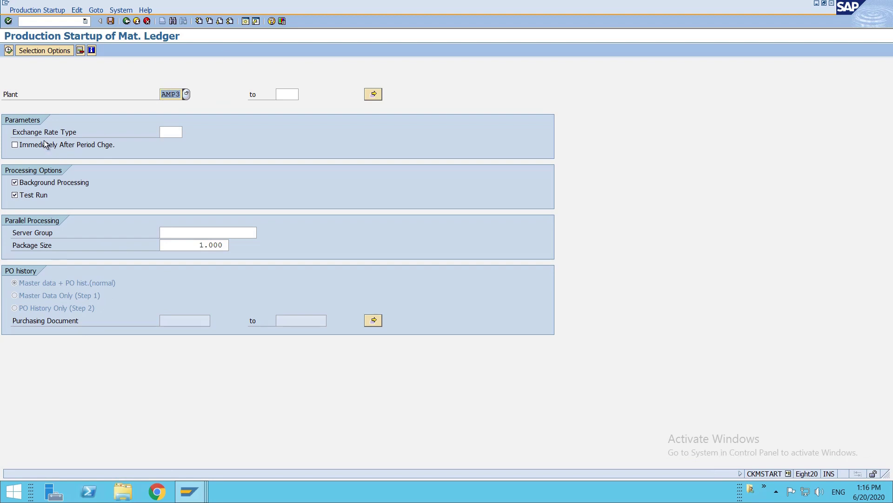
click(36, 182)
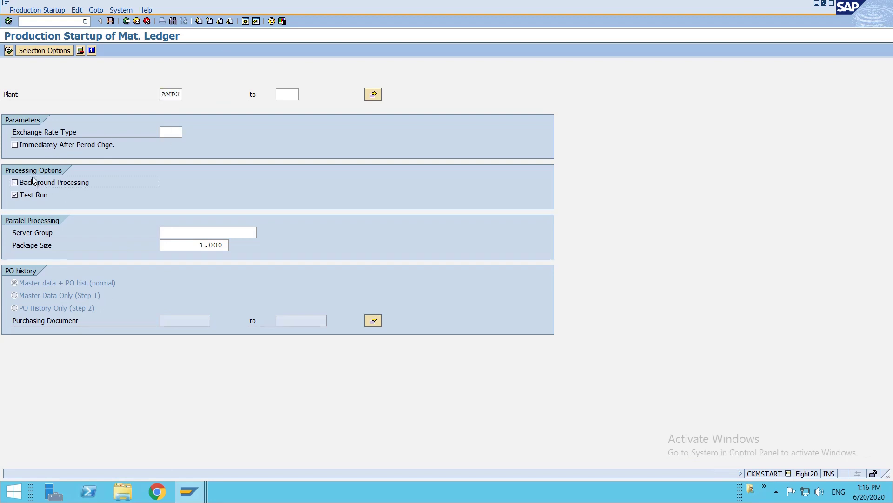
click(8, 50)
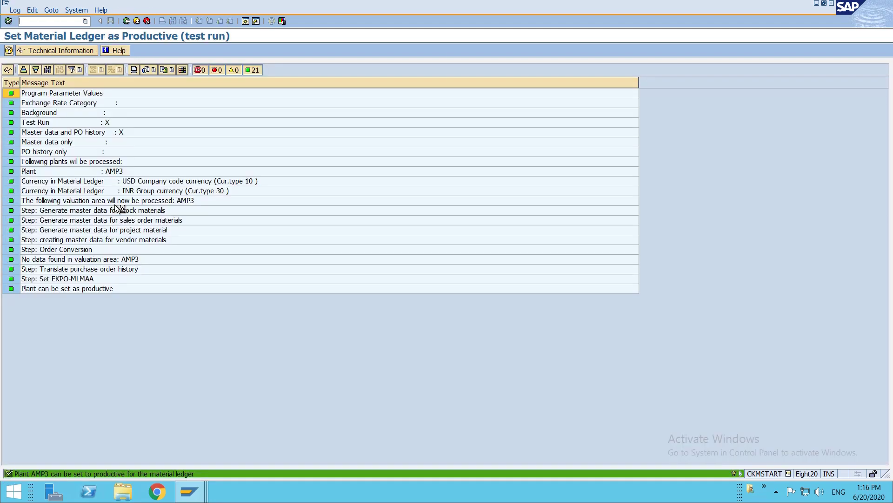
key(F3)
key(F3)
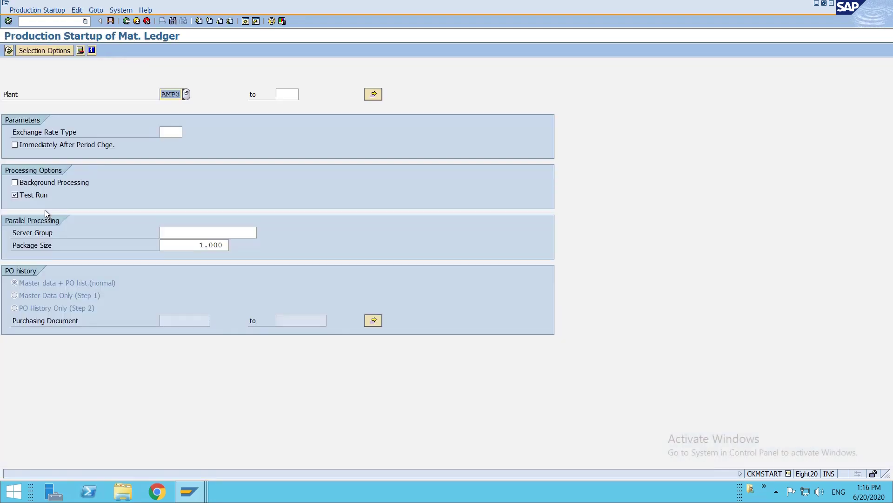
- Try to set the material ledger productive for plant AMP3 with Test Run switched off
click(35, 195)
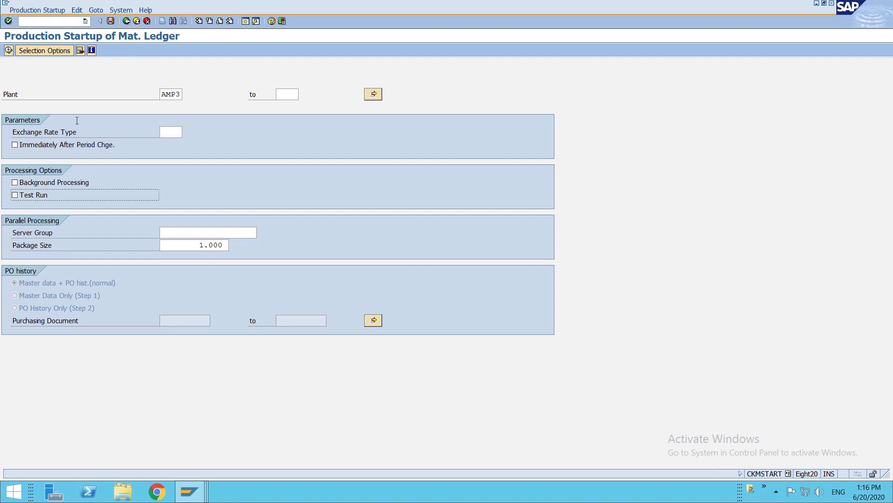
key(ctrl+s)
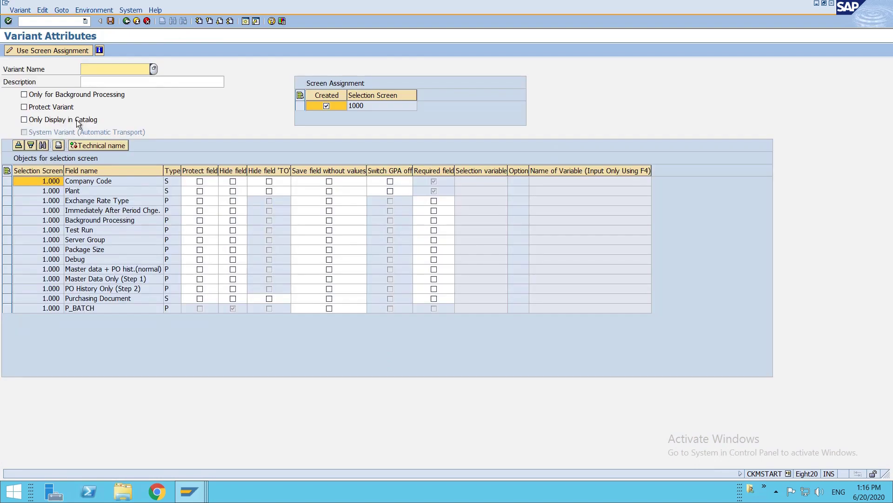
key(F3)
click(8, 50)
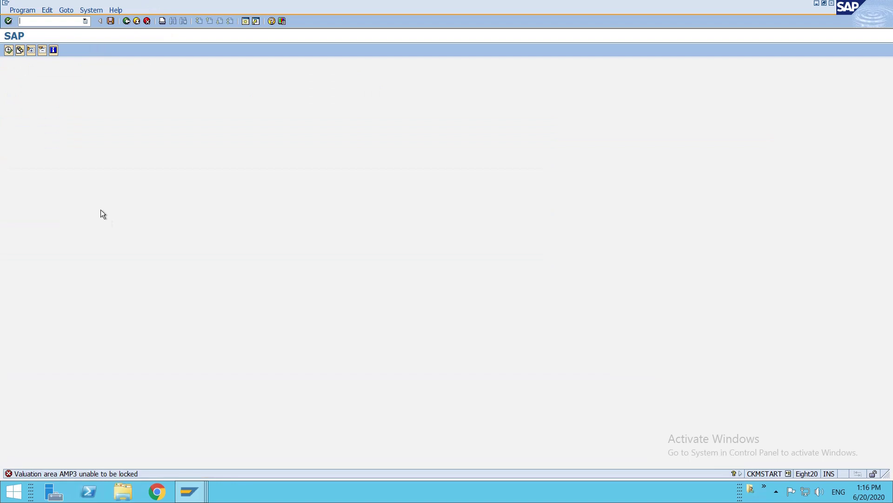
- Exit the open goods receipt and the GR/IR clearing account assignment in their sessions to release valuation area AMP3
mouse_move(191, 491)
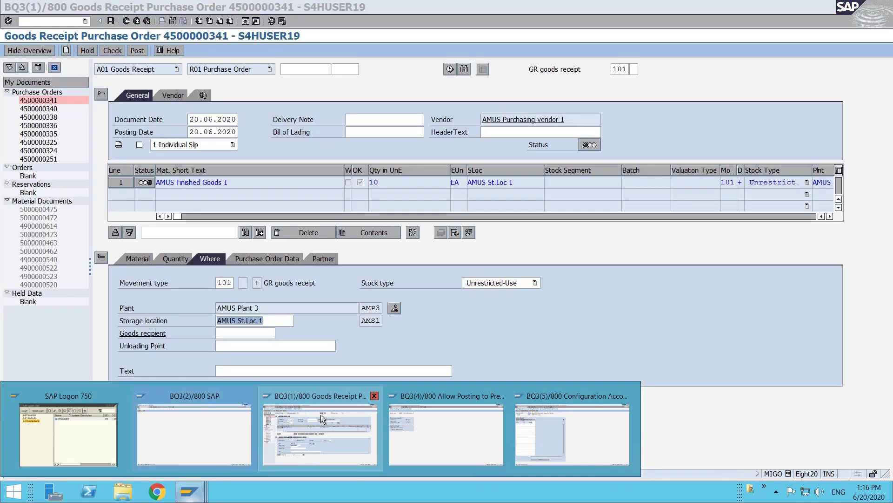
click(320, 415)
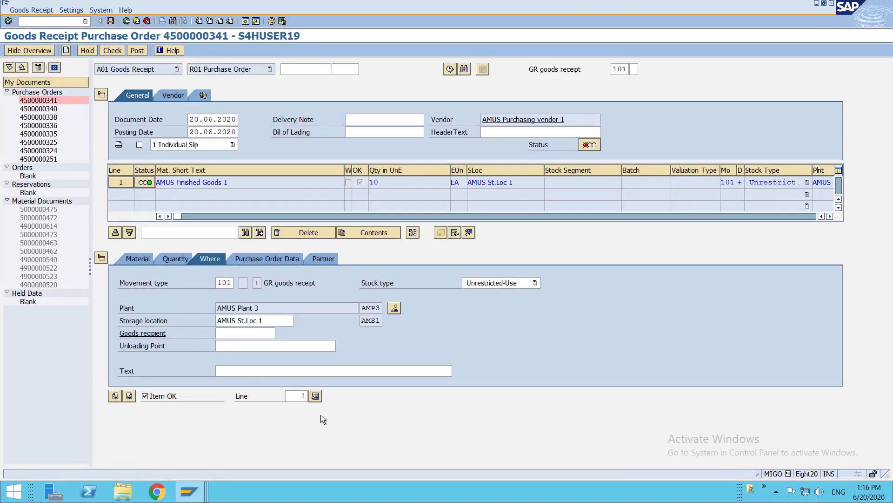
key(shift+F3)
click(225, 182)
mouse_move(189, 491)
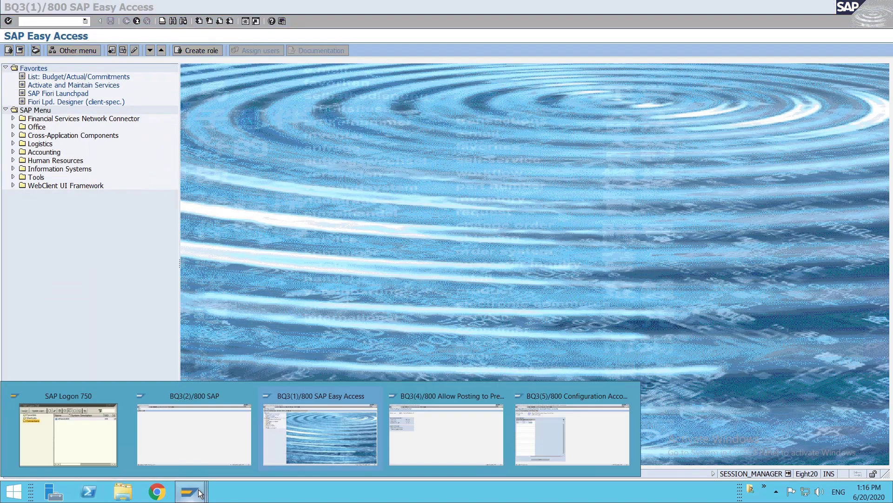
mouse_move(432, 436)
click(548, 423)
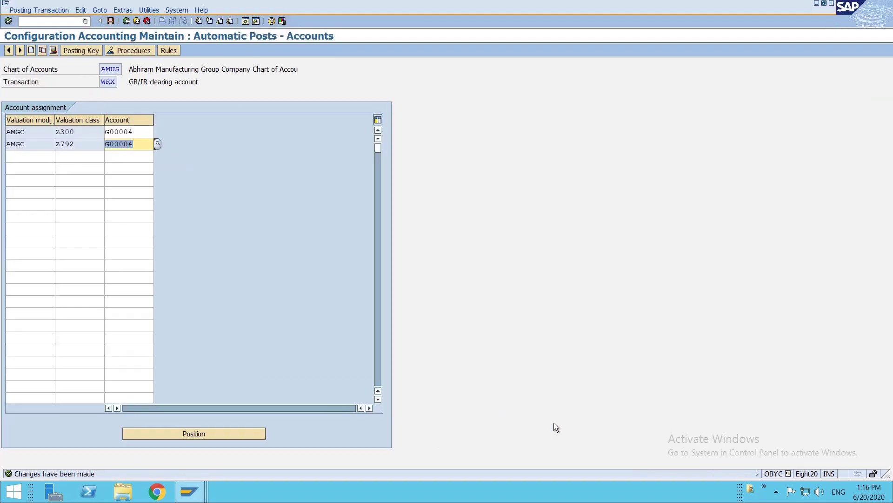
key(F3)
key(F3)
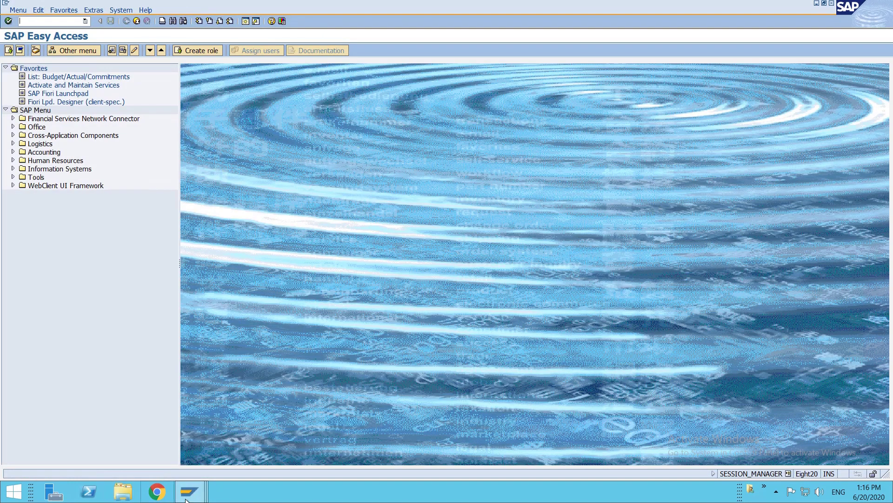
- Execute the material ledger production startup for plant AMP3 with Background Processing and Test Run off, and leave the log
mouse_move(190, 491)
click(201, 423)
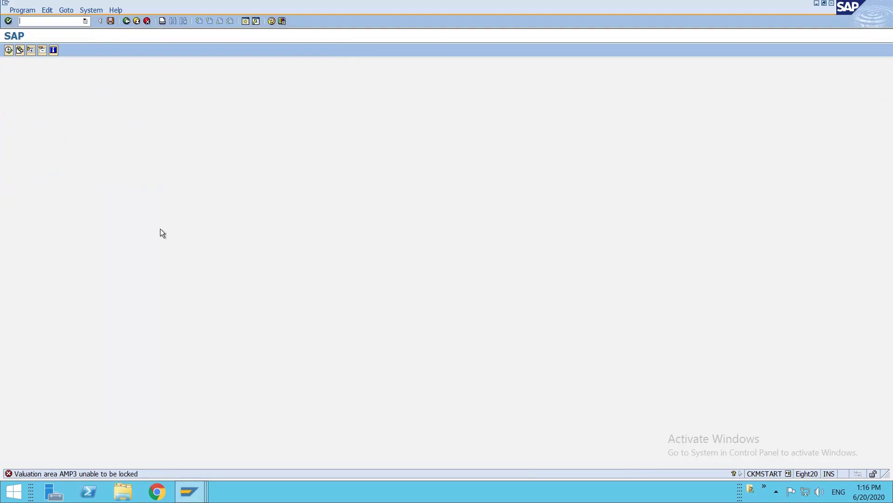
key(F3)
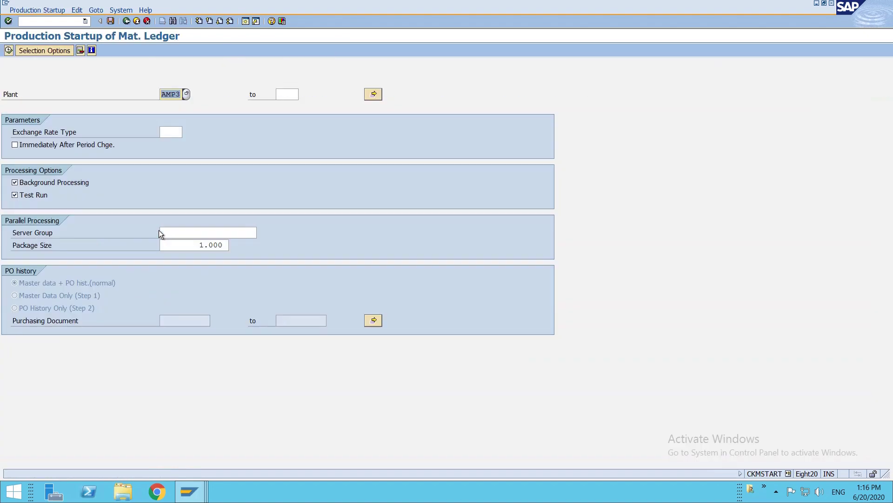
click(45, 185)
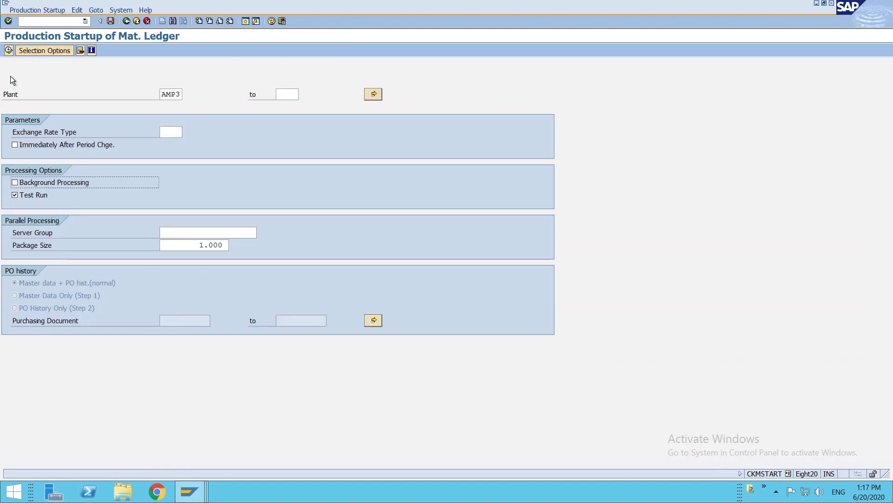
click(38, 194)
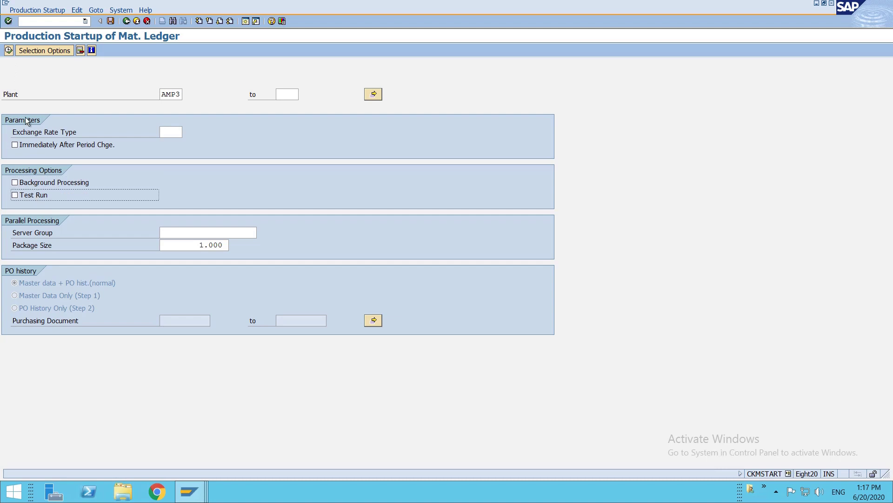
click(9, 52)
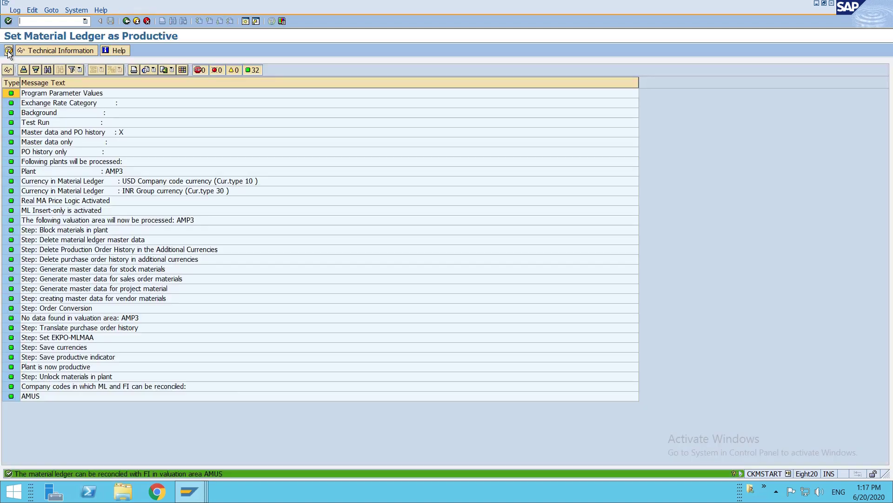
key(F3)
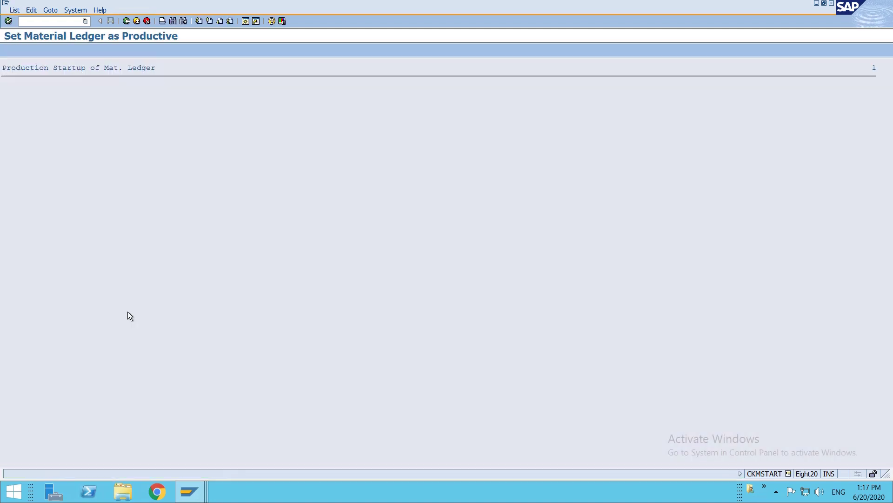
- Replace the Allow Posting to Previous Period transaction in its session with MM02 for changing a material
mouse_move(195, 497)
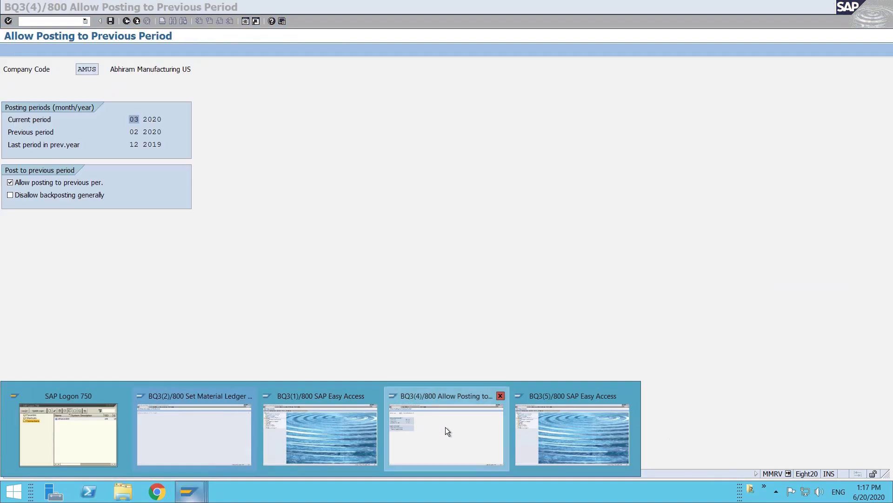
click(445, 427)
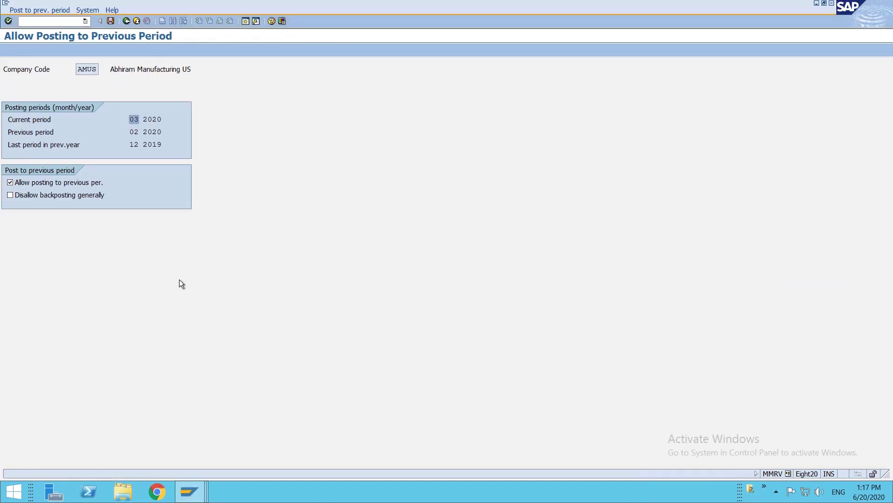
click(62, 21)
text(/nmm03)
key(Return)
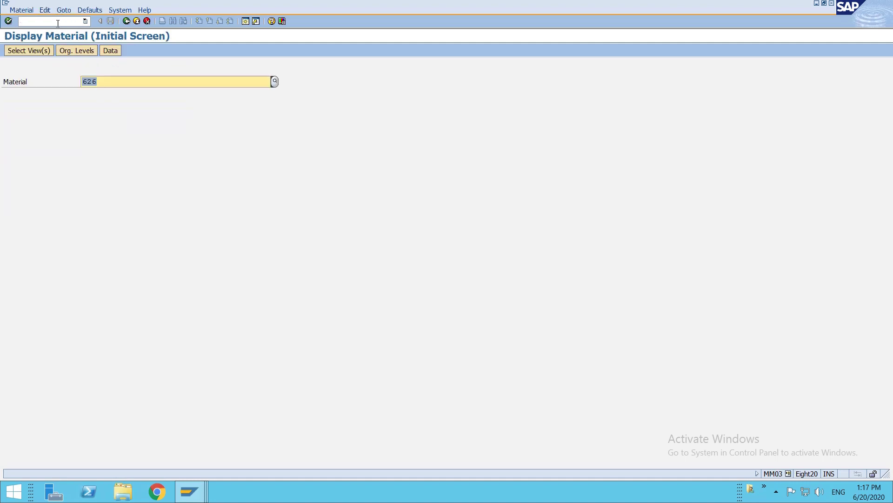
click(58, 24)
text(/nmm02)
key(Return)
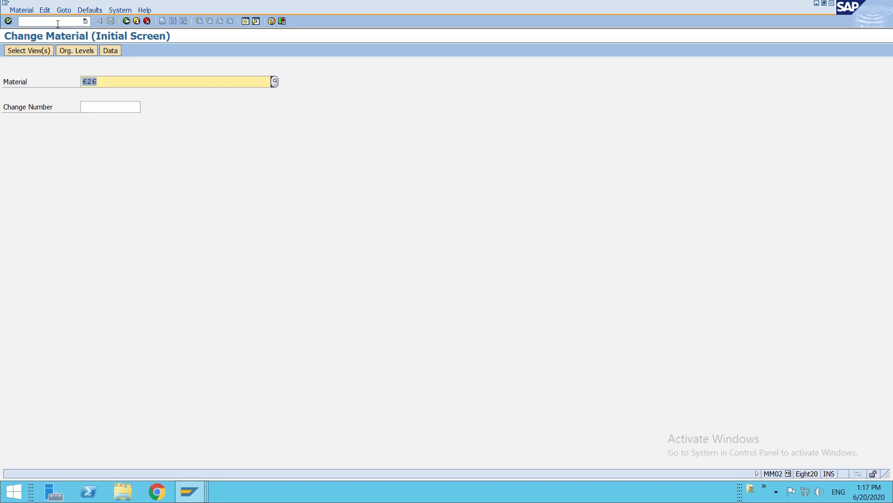
- Open the Accounting 1 view of material 626 for plant AMP3
key(Return)
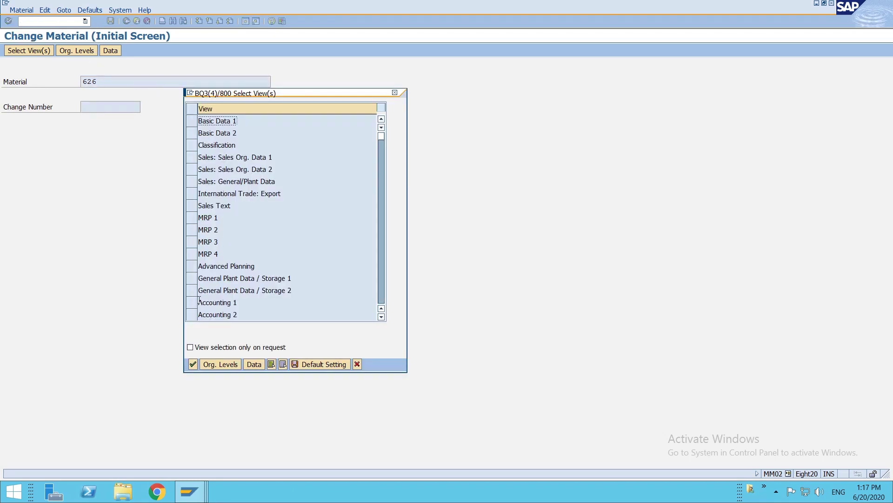
click(199, 302)
key(Return)
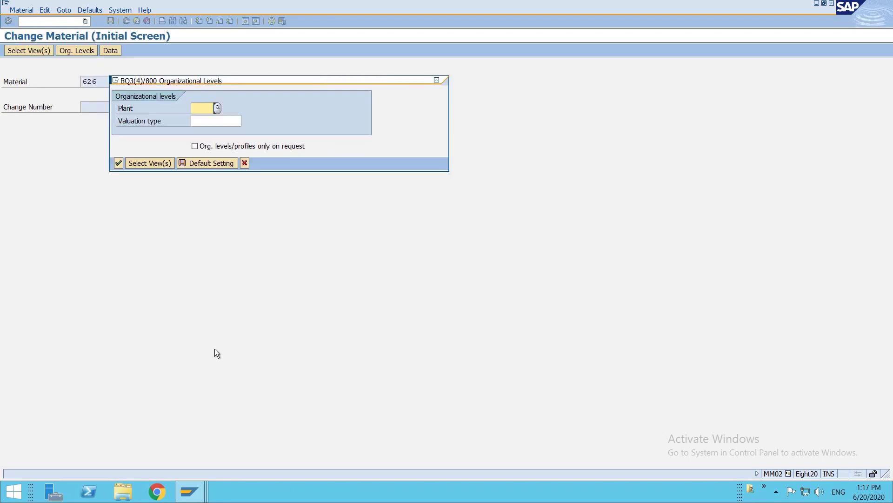
text(amp3)
key(Return)
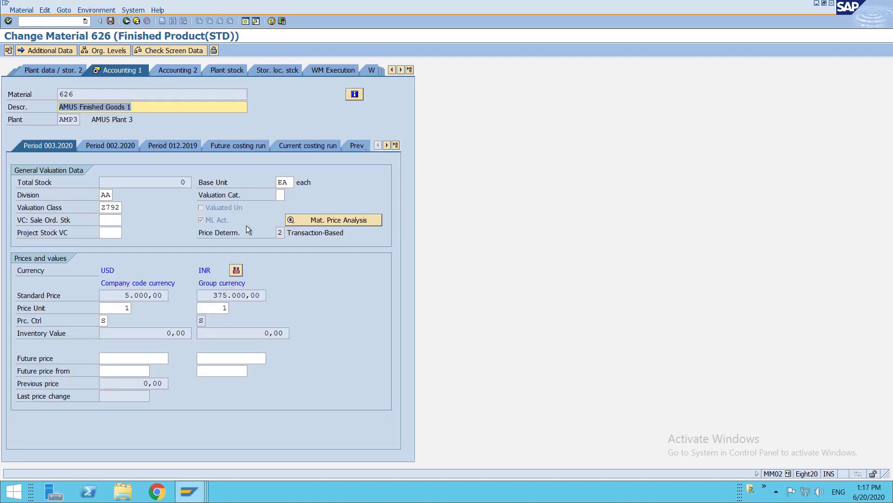
- Check the material ledger activation, price determination, price control and currency fields in the Accounting 1 view
click(214, 220)
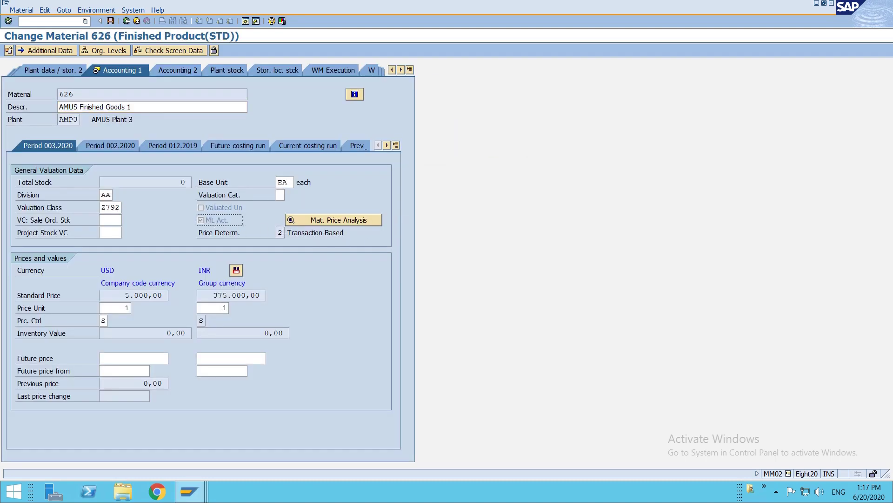
click(282, 232)
click(103, 320)
click(130, 269)
- Examine the material price analysis of material 626 in company code currency and in group currency
click(314, 221)
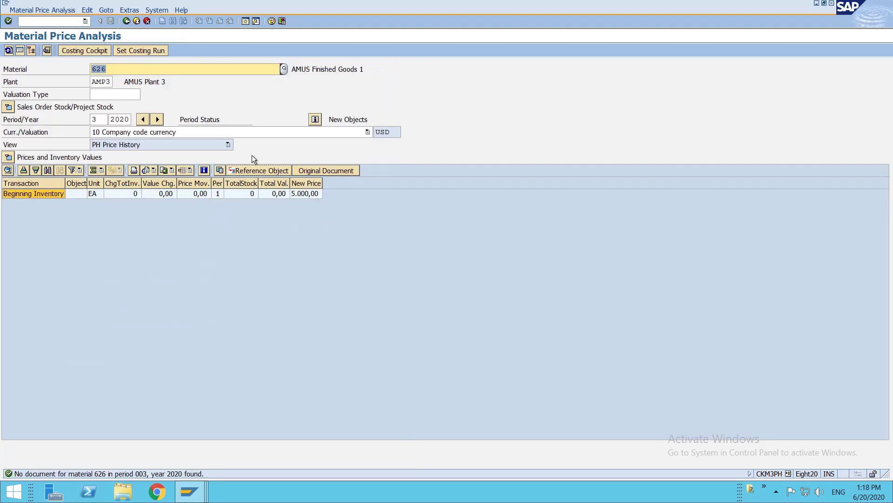
click(236, 134)
click(183, 151)
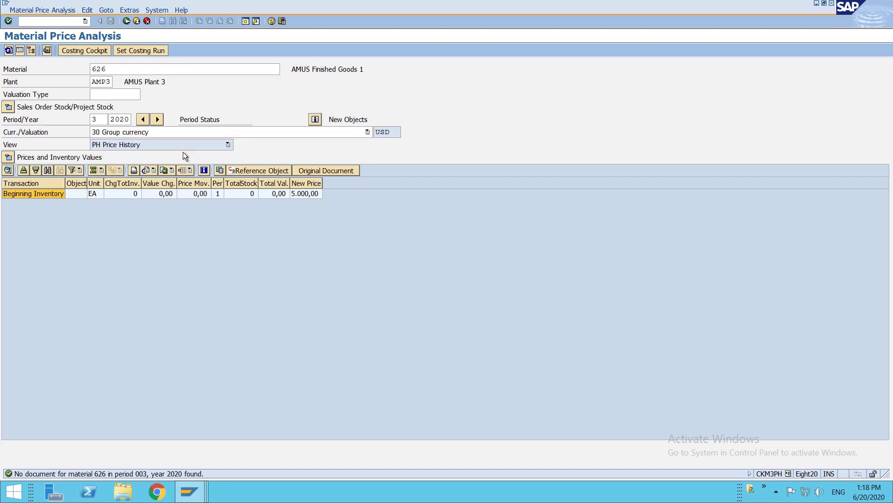
click(243, 133)
click(241, 142)
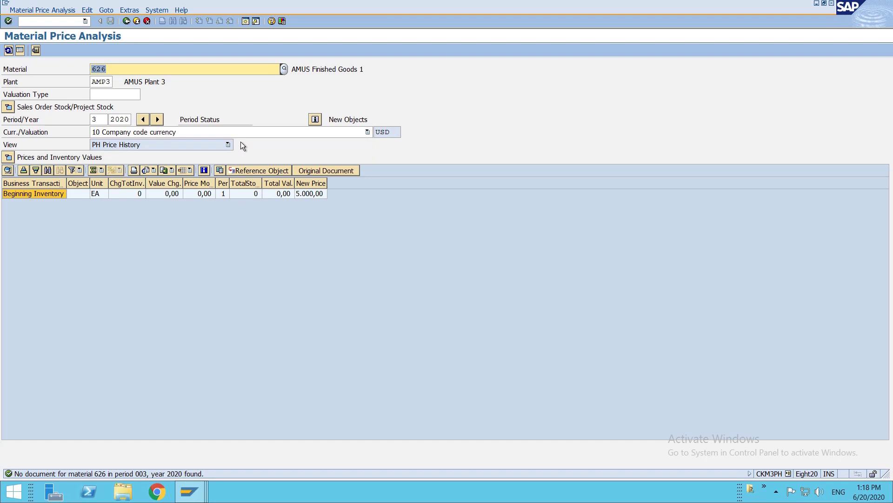
click(318, 194)
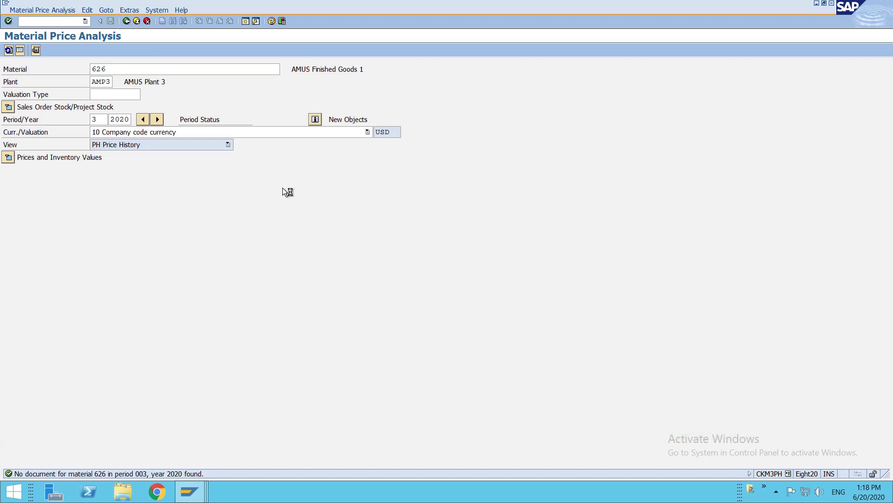
click(125, 22)
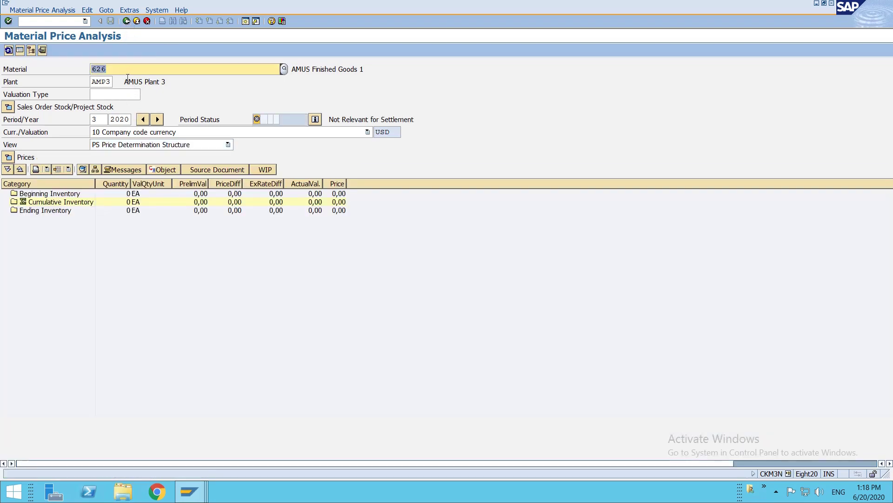
- Leave the material price analysis and the material ledger startup, and display the SAP Reference IMG with SPRO in a free session
key(F3)
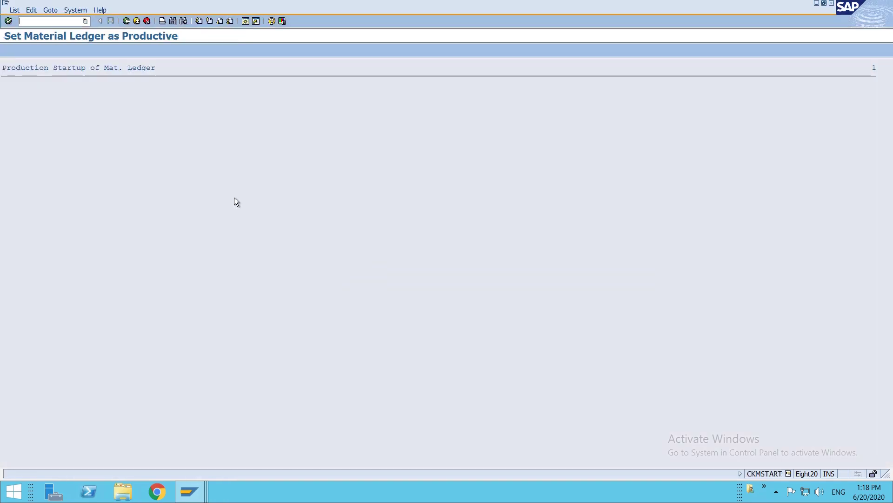
key(F3)
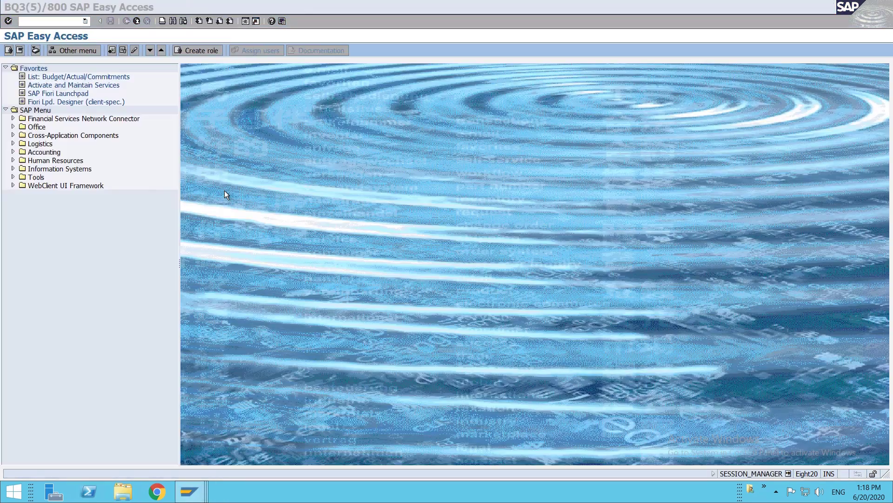
key(alt+Tab)
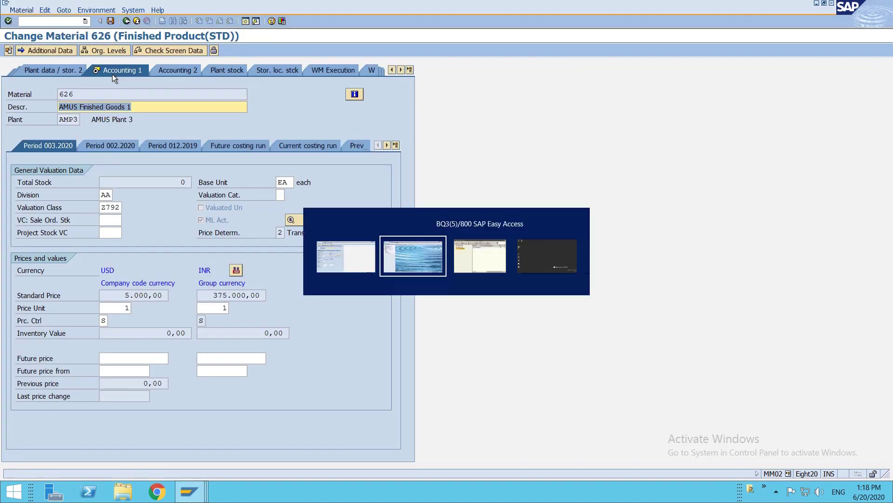
text(spro)
key(Return)
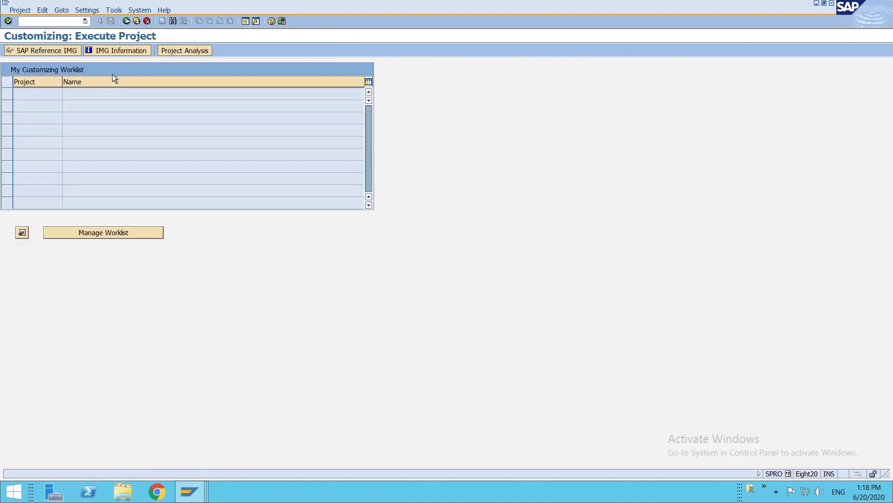
key(F5)
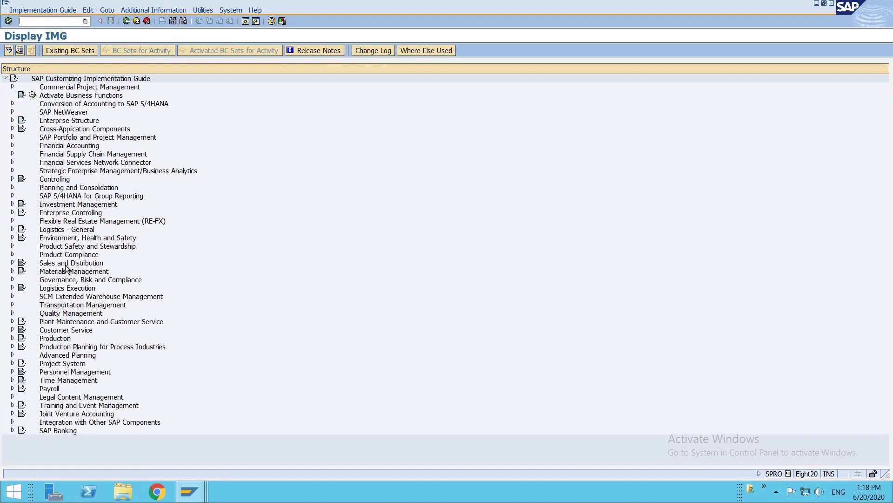
- Open Activate Material Ledger for Valuation Areas under Controlling, Product Cost Controlling, Actual Costing/Material Ledger
click(59, 181)
double_click(59, 180)
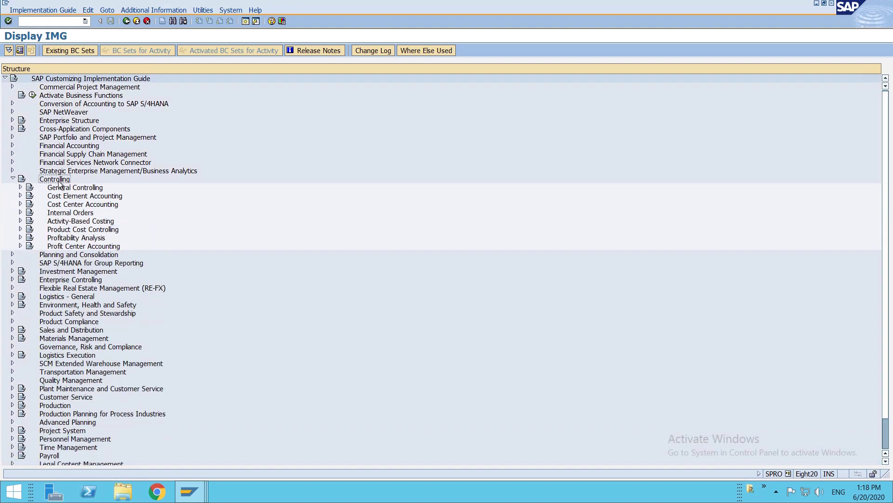
double_click(68, 230)
double_click(70, 254)
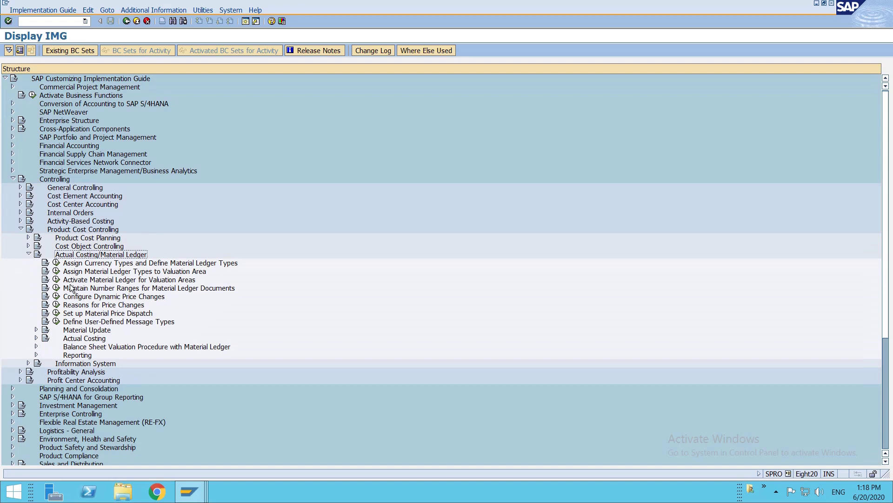
click(56, 279)
double_click(110, 122)
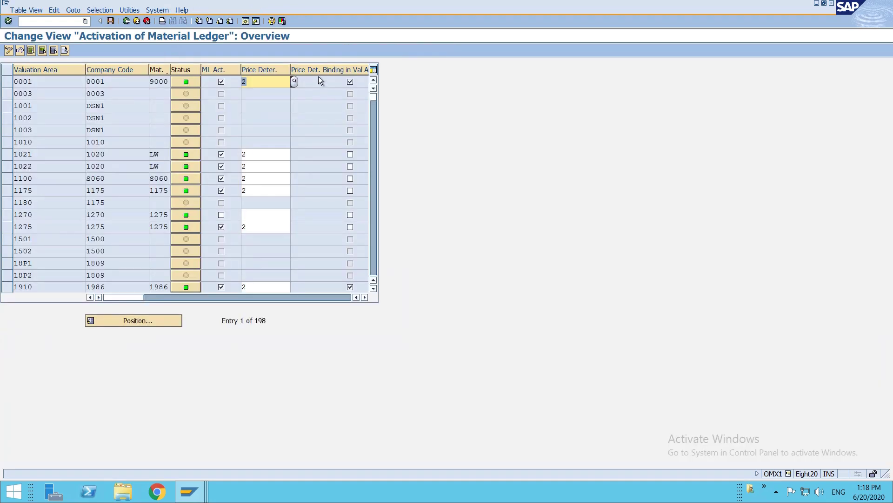
- Position the Activation of Material Ledger overview at the valuation area of material 626's plant to check its price determination
click(170, 320)
text(ARU1)
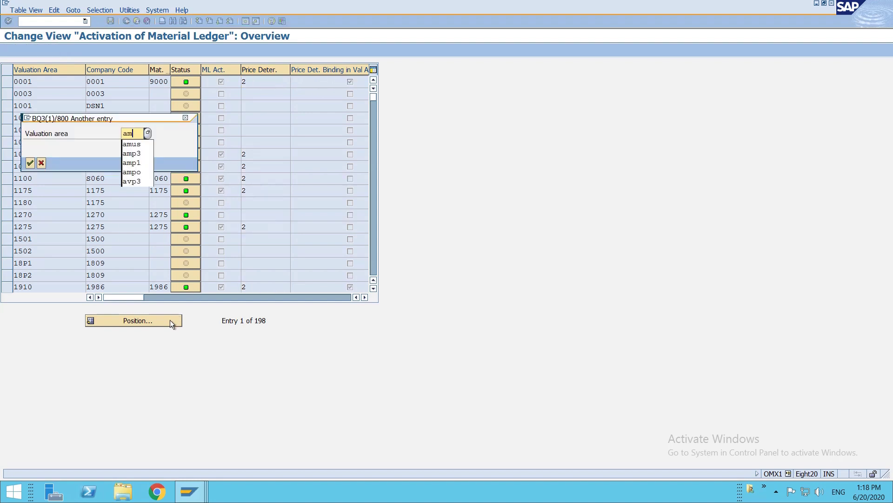
key(Return)
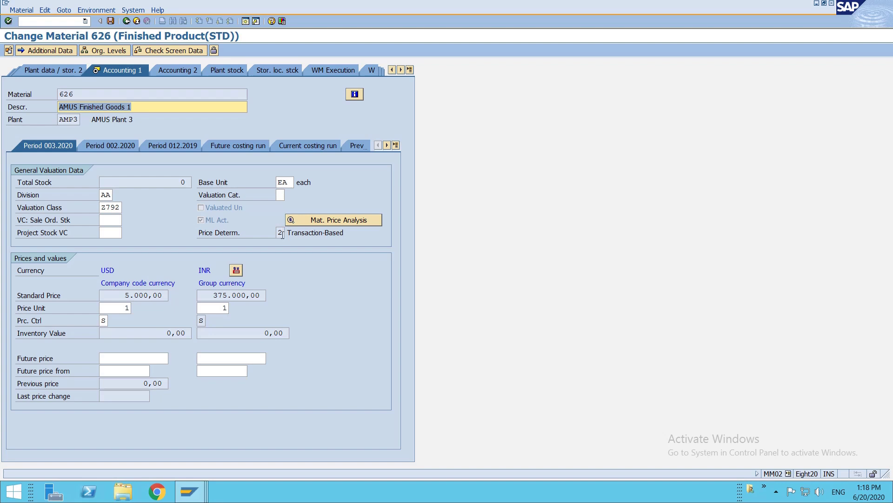
- Check the price determination field of material 626 and bring up CKMM for changing price determination with material 626 and plant AMP3
click(281, 232)
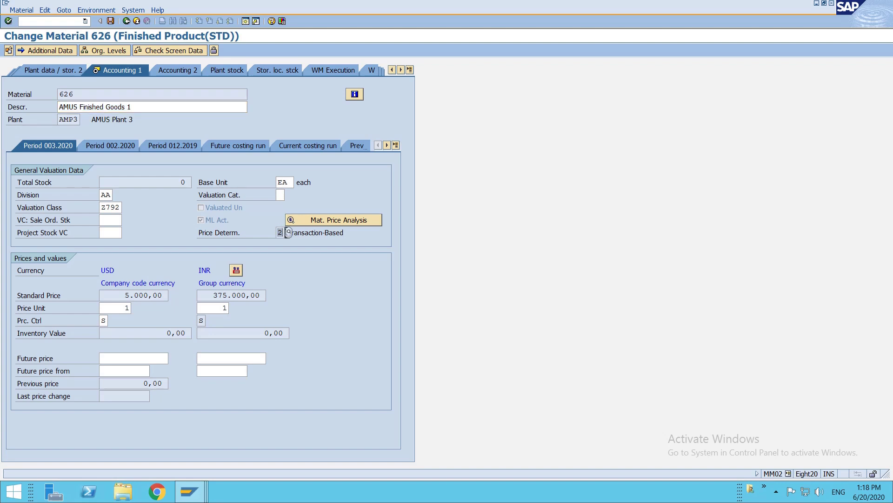
right_click(287, 233)
click(268, 217)
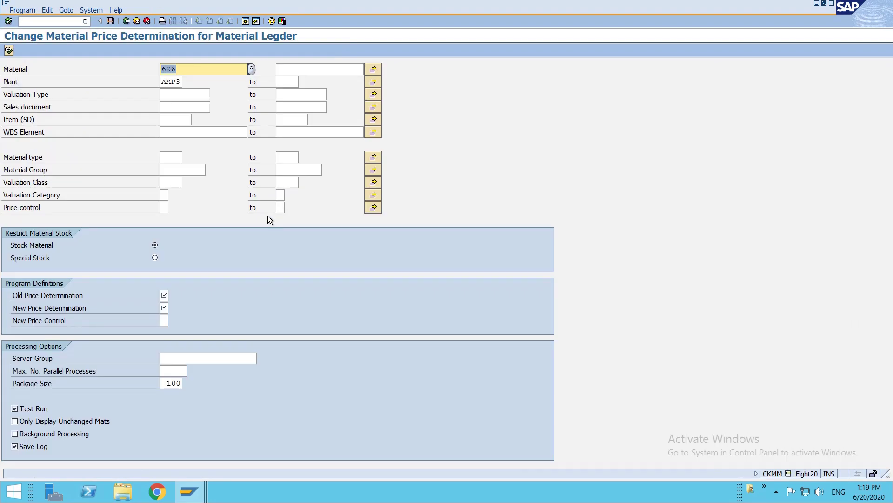
click(196, 71)
click(172, 82)
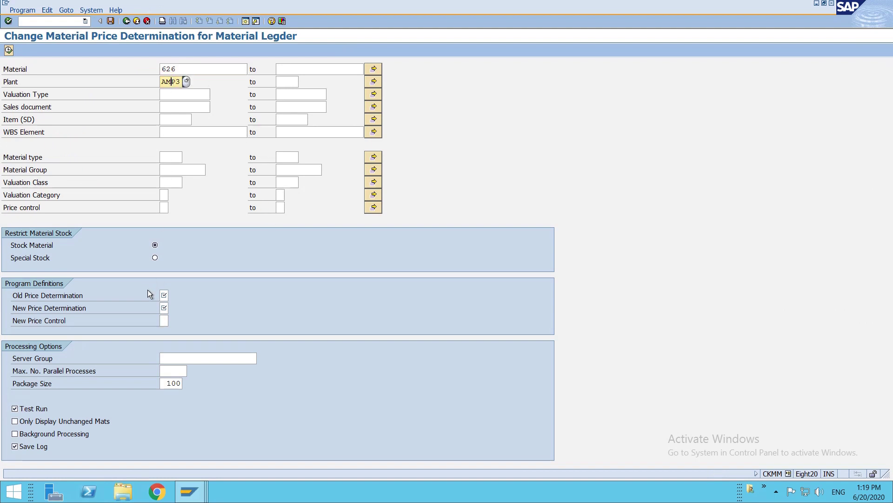
- Set the old price determination to 2, the new price determination to 3 and the new price control to S
click(164, 295)
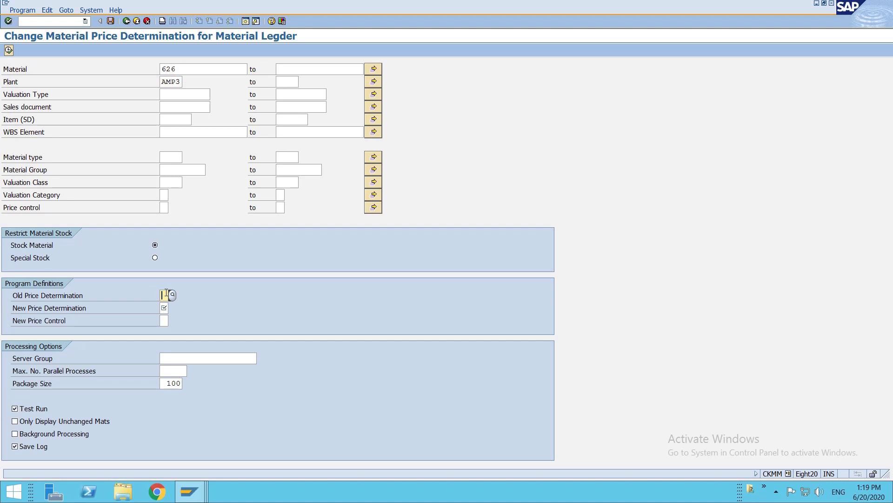
text(2)
key(Tab)
text(3)
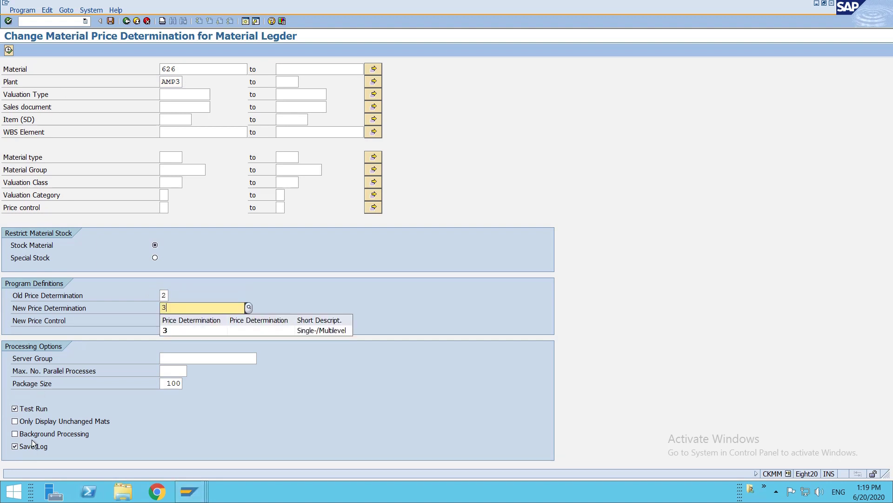
key(Return)
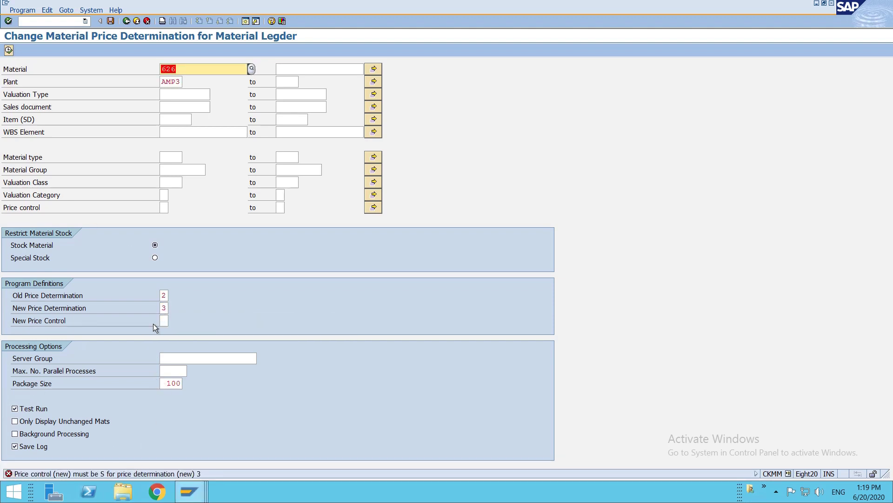
click(163, 308)
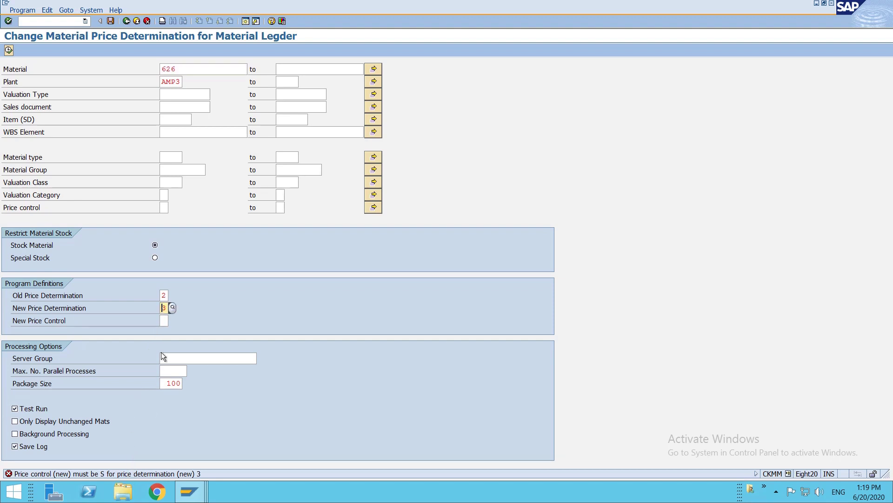
click(166, 322)
text(S)
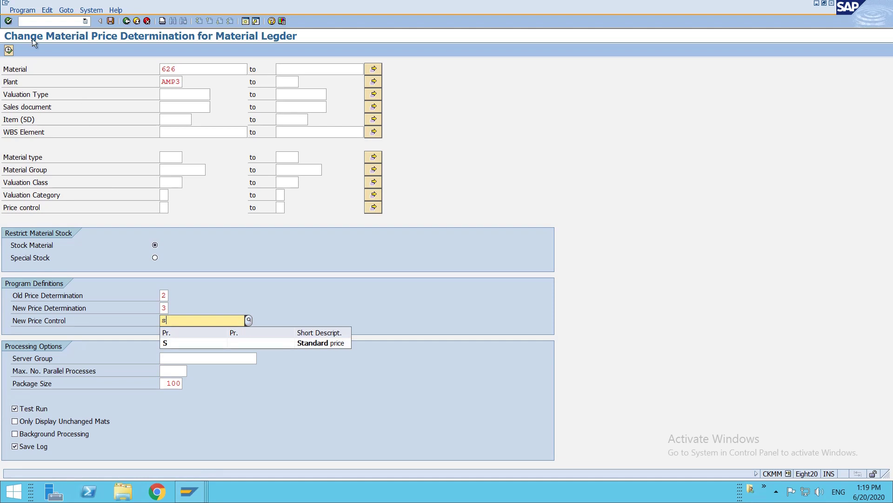
key(Return)
- Execute the price determination change for material 626 as a test run, review the result and return to the selection screen
click(9, 51)
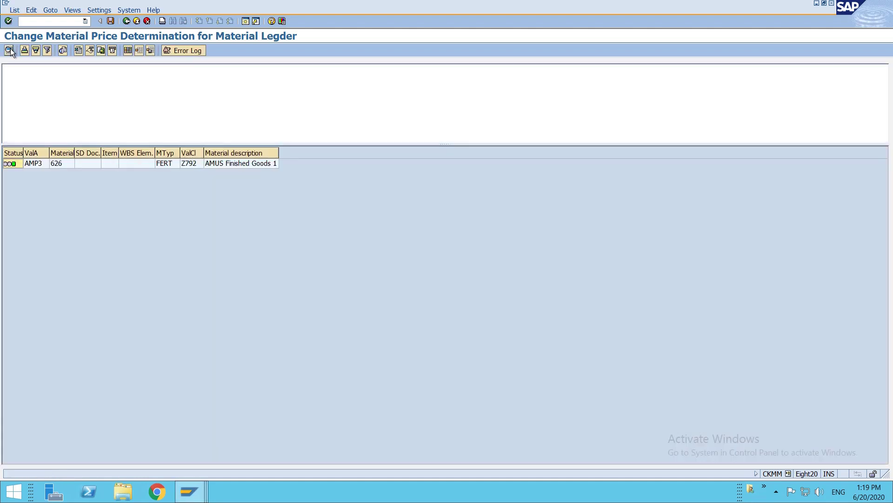
click(239, 166)
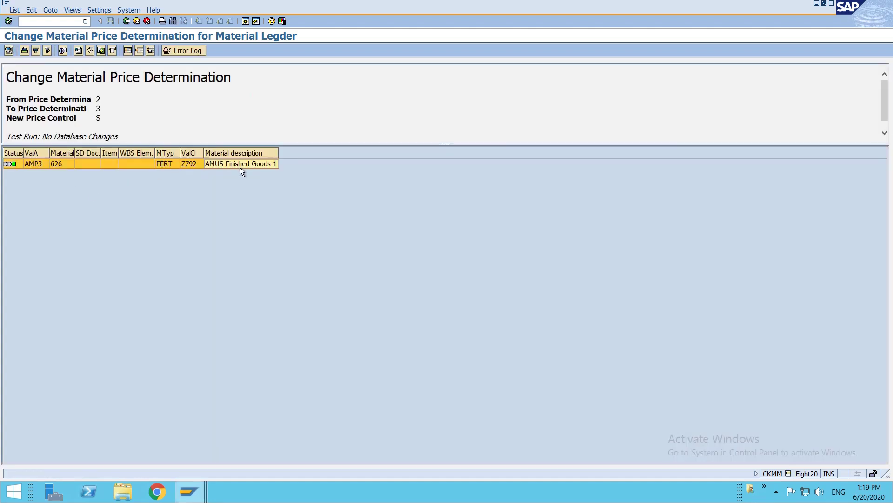
key(F3)
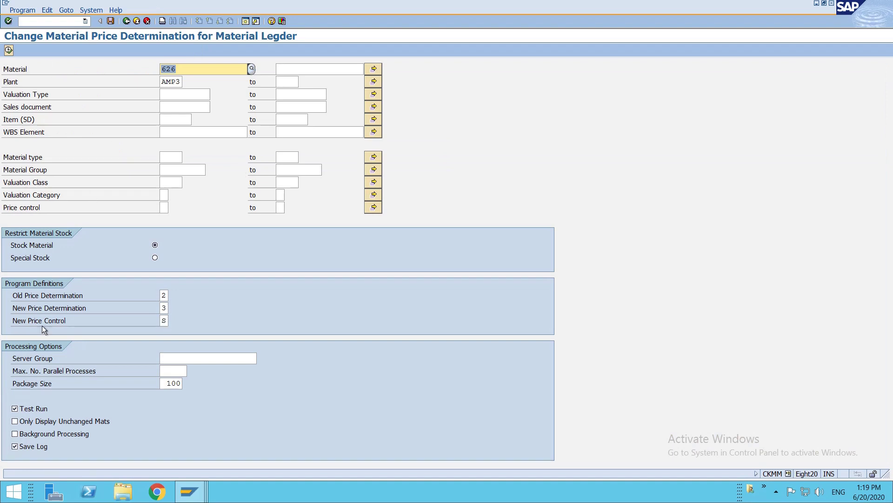
- Turn off the test run option, execute the price determination change for material 626 and examine its error log
click(39, 408)
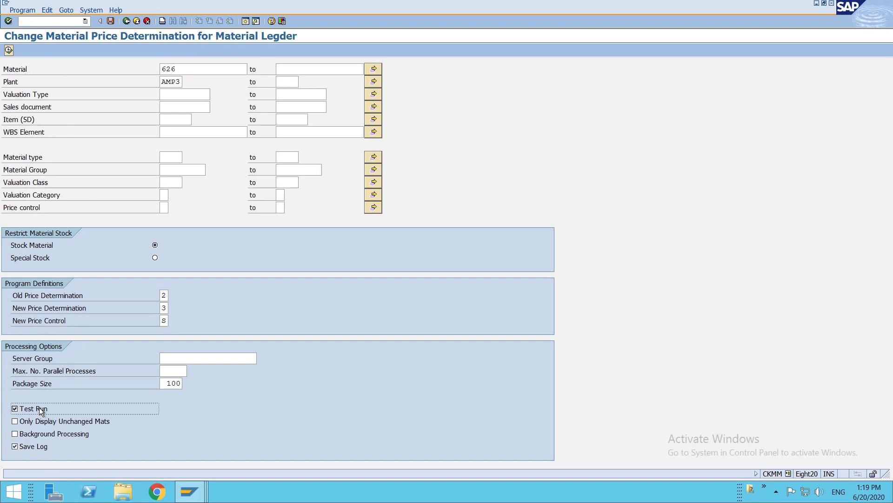
click(9, 50)
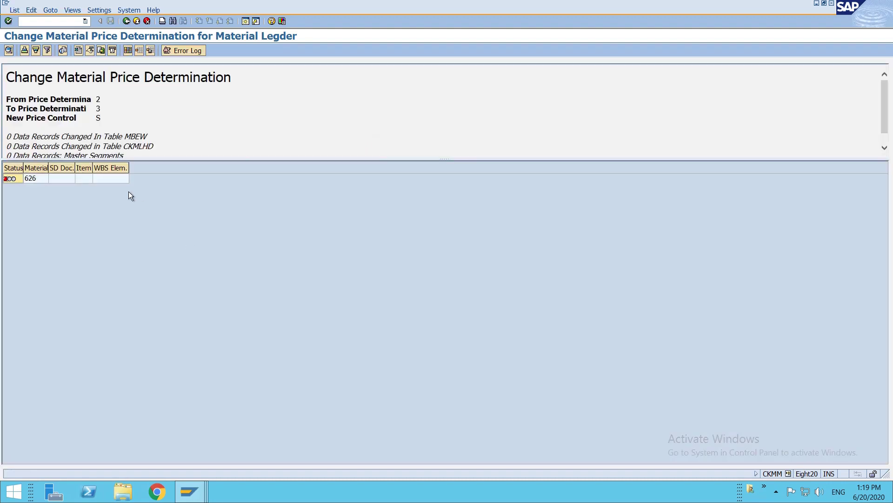
scroll(76, 138, down, 1)
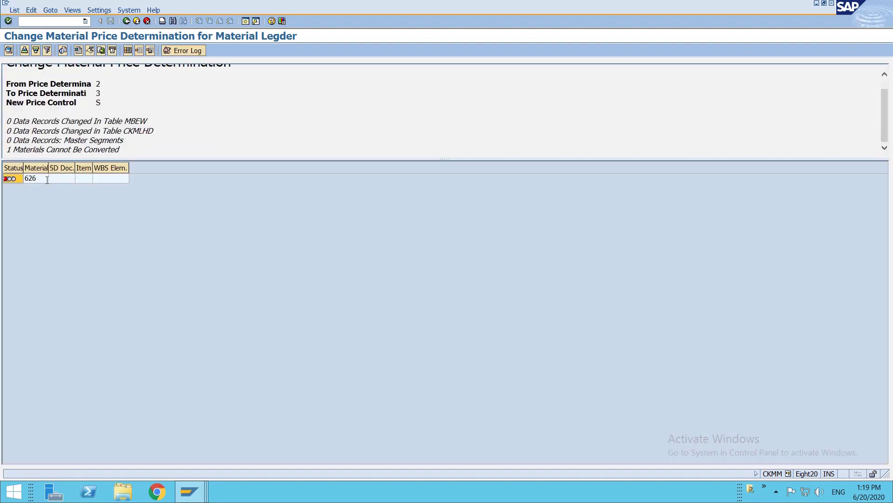
click(197, 49)
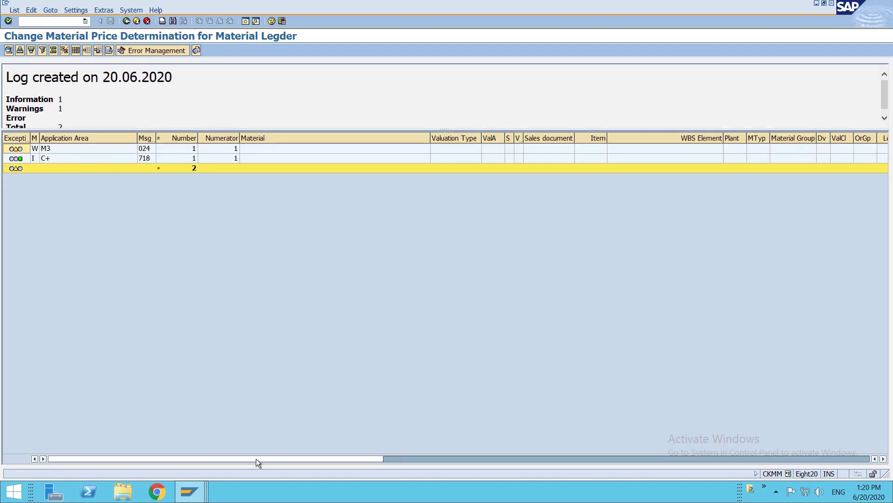
drag(256, 459, 570, 423)
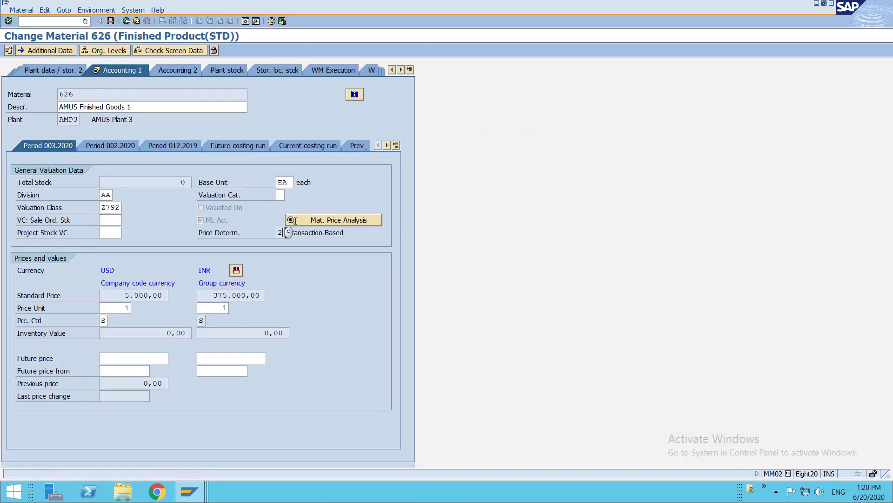
- Exit the MM02 change of material 626, close the error log and execute the price determination change again
key(shift+F3)
click(241, 208)
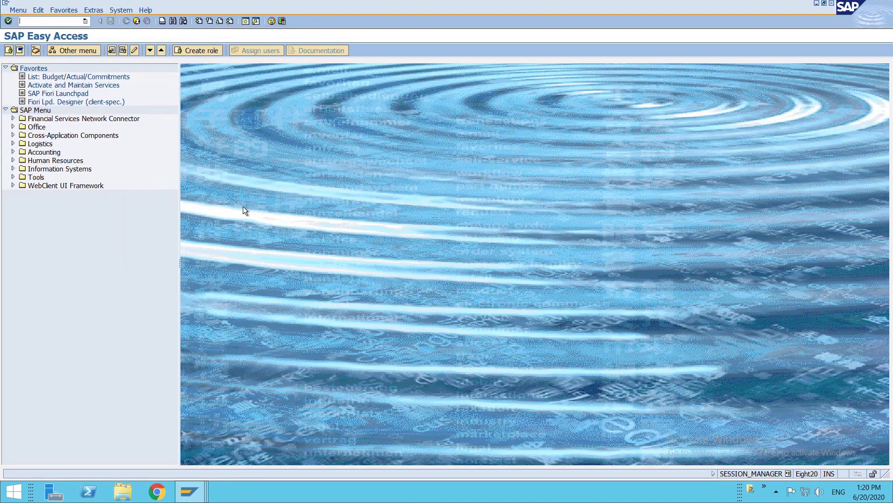
key(F1)
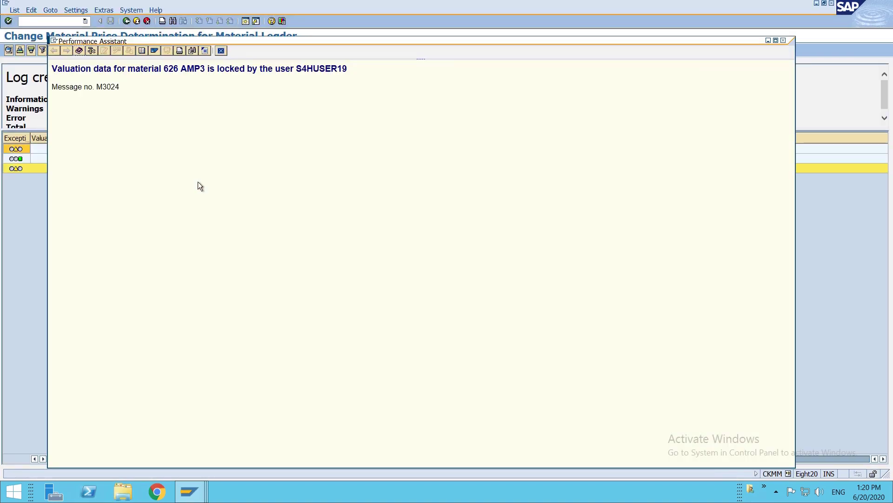
key(Escape)
key(F3)
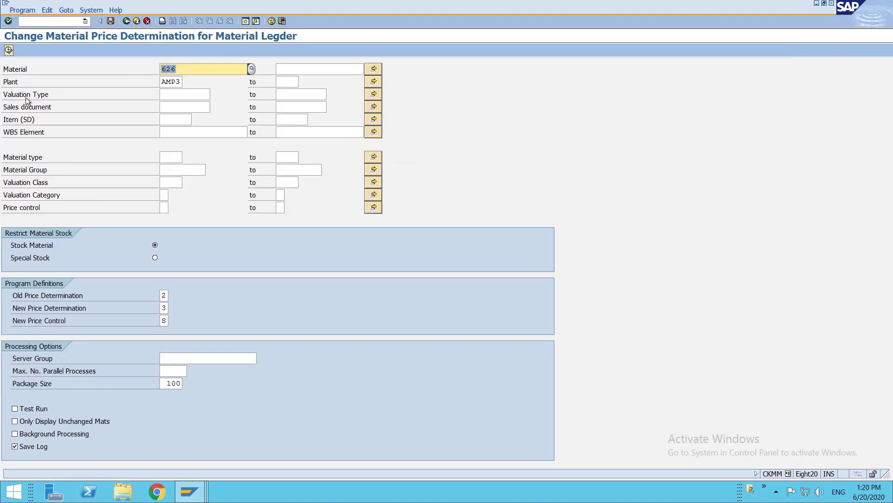
click(9, 50)
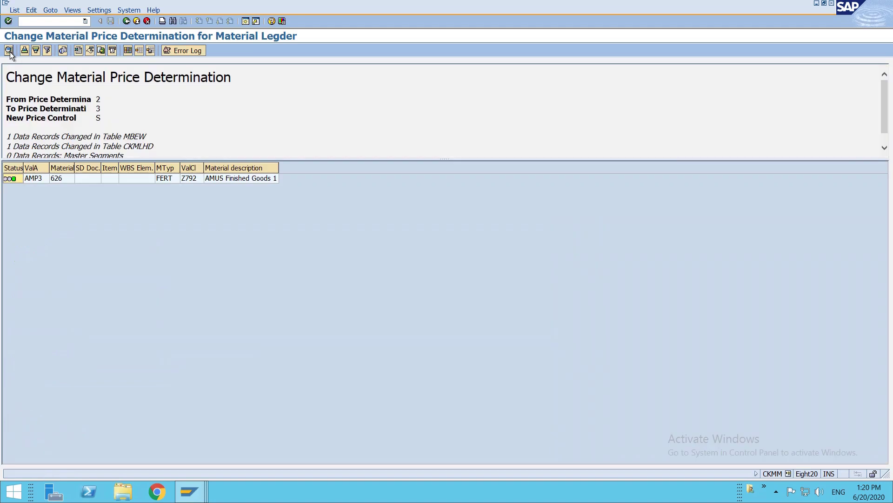
- Display the Accounting 1 view of material 626 for plant AMP3 with MM03 to check its price determination
key(F3)
key(alt+Tab)
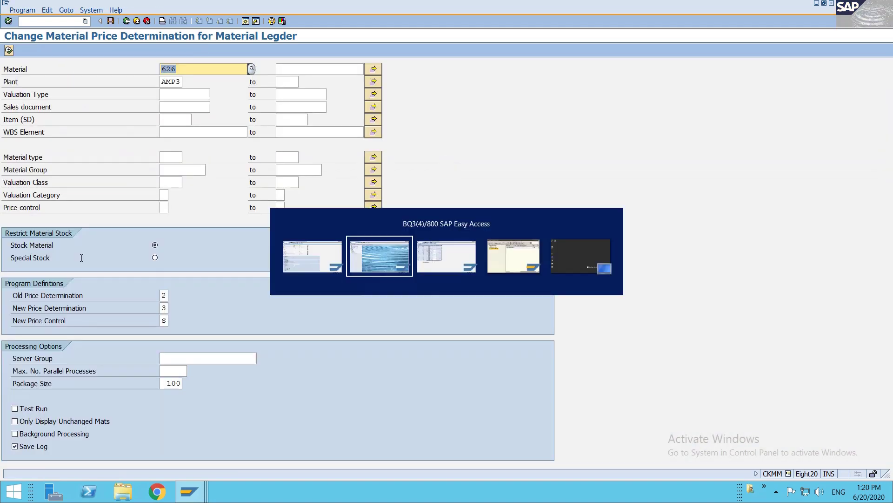
text(mm03)
key(Return)
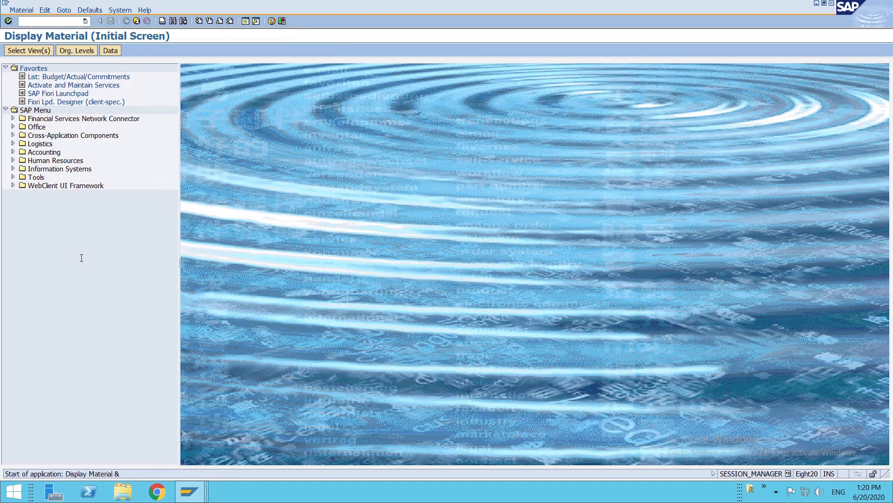
key(Return)
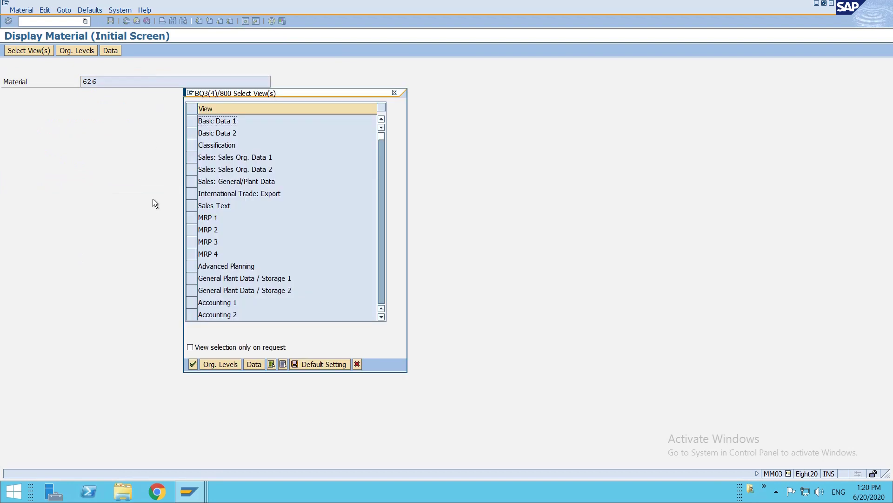
click(190, 302)
key(Return)
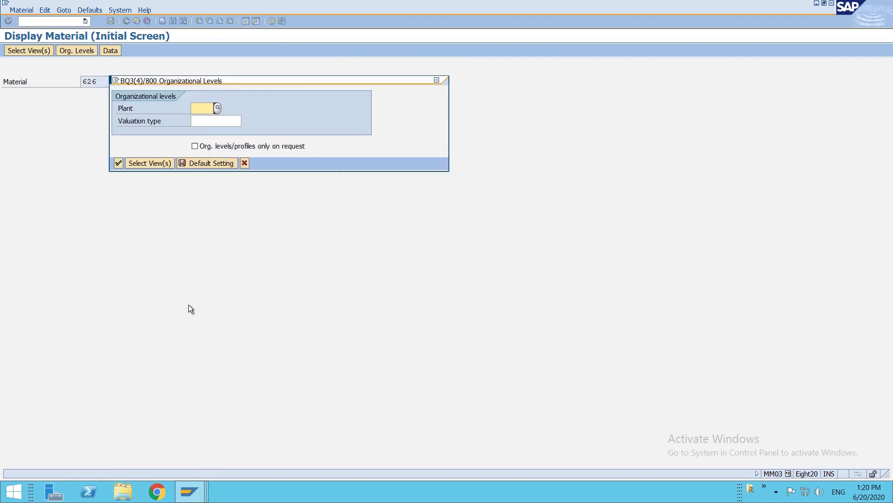
text(AMP3)
key(Return)
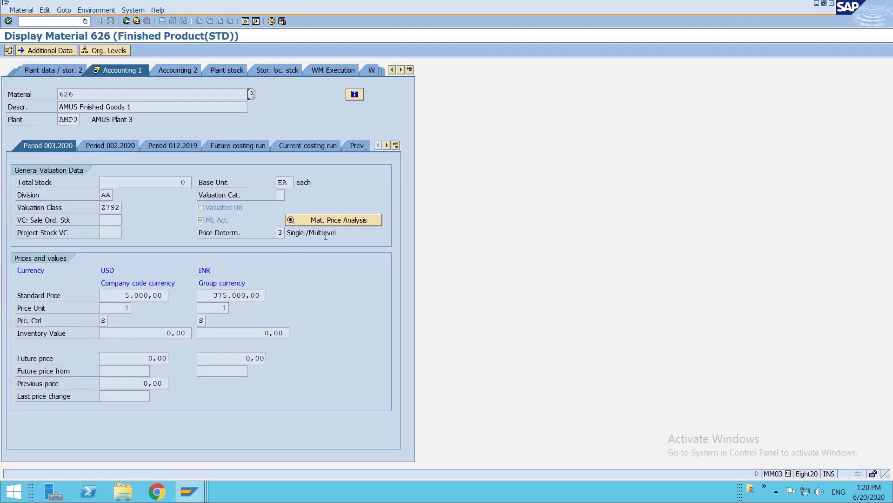
- Reopen the Activate Material Ledger activity and position its table on valuation area AMP3
click(280, 235)
mouse_move(189, 491)
click(197, 428)
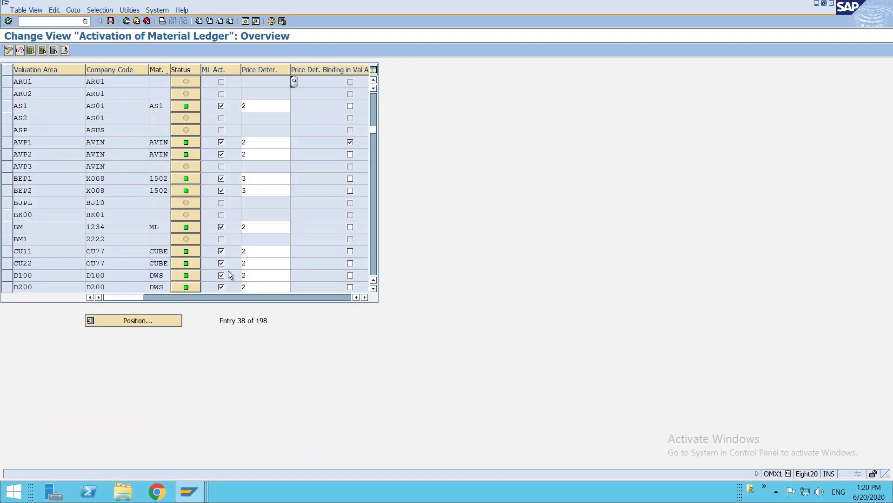
key(F3)
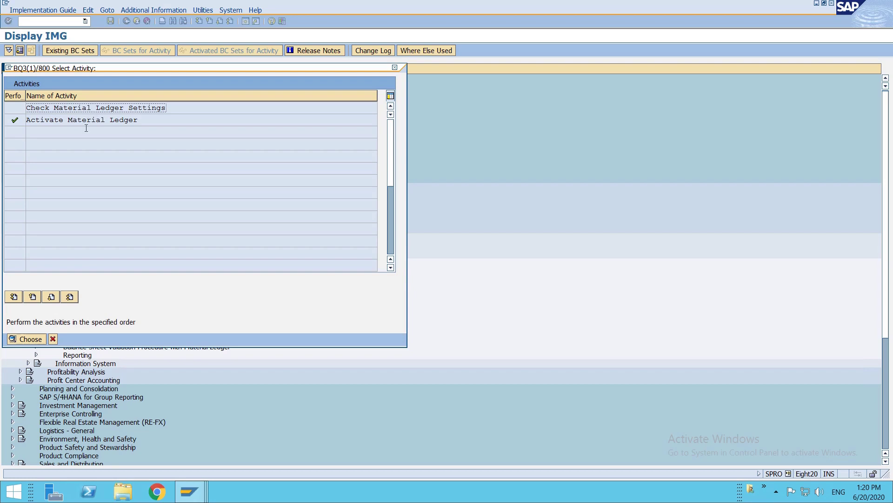
double_click(86, 121)
click(125, 326)
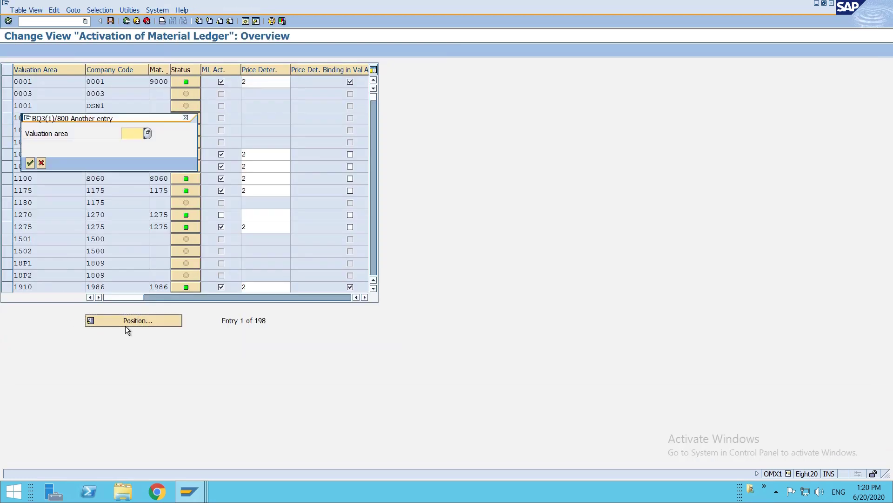
text(amp3)
key(Return)
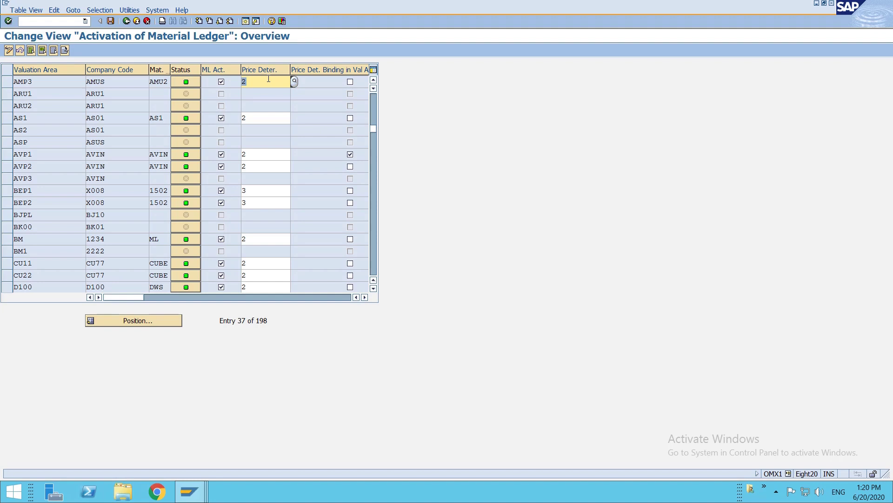
- Make price determination binding in valuation area AMP3 and save the material ledger activation settings
click(353, 83)
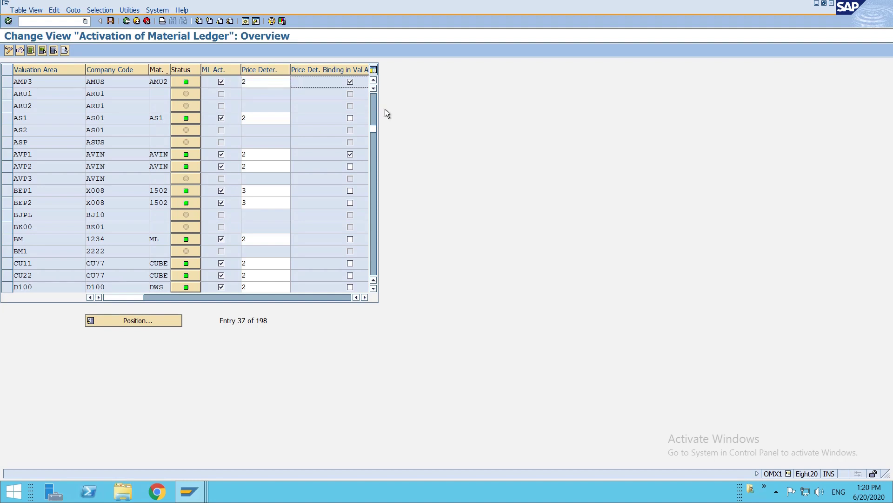
key(ctrl+s)
key(Return)
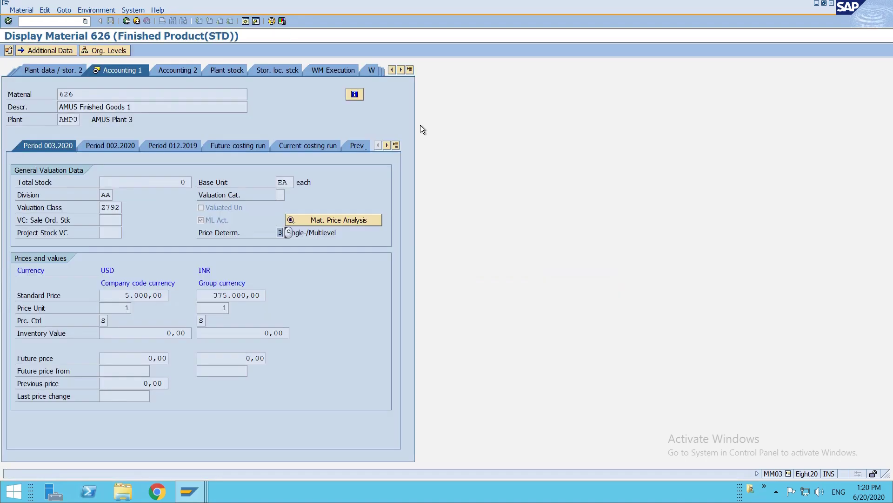
- In the price determination change for material 626, set old price determination 3, new price determination 2 and a blank new price control
key(alt+Tab)
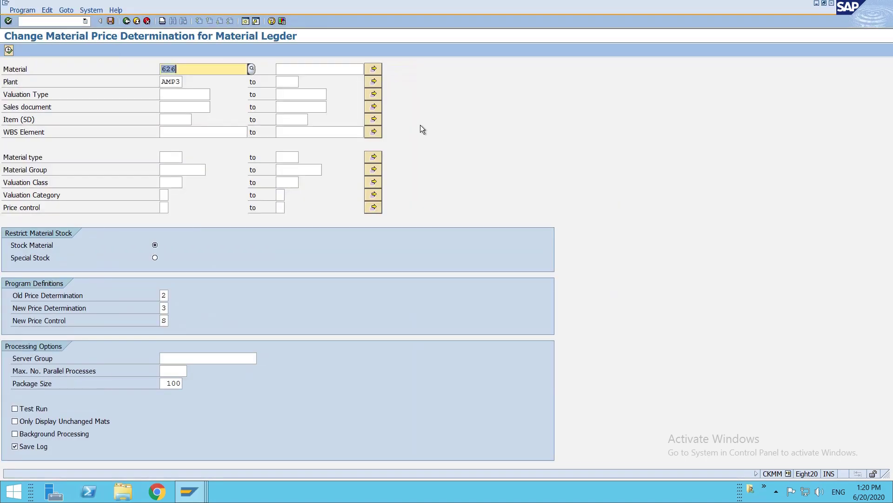
double_click(163, 295)
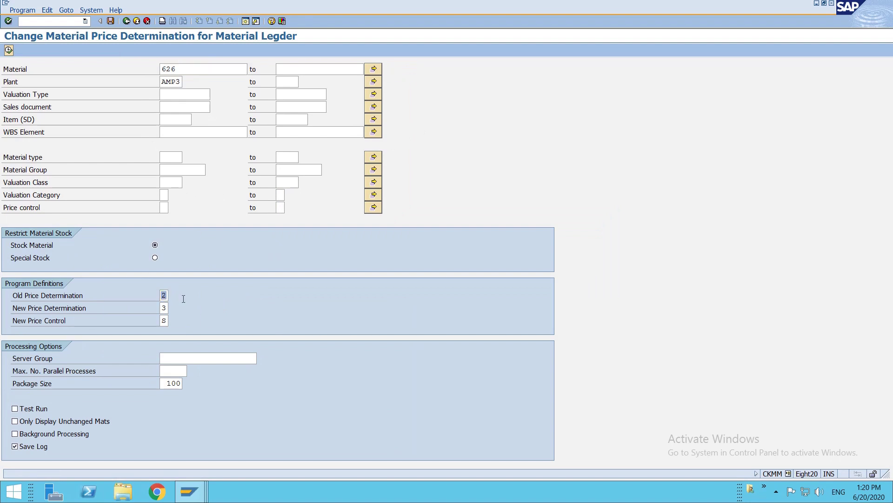
text(32)
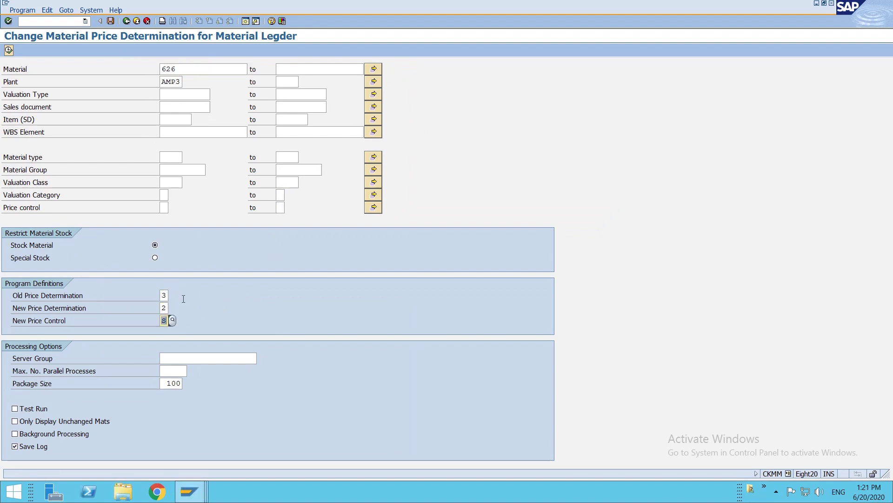
key(BackSpace)
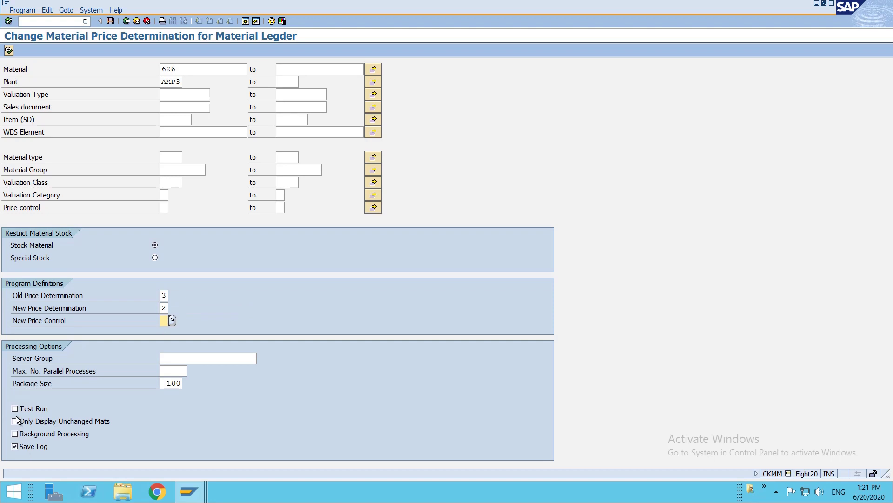
- Execute the change of material 626 from 3 to 2 as a test run, accept the warning and return to the selection screen
click(16, 409)
click(9, 49)
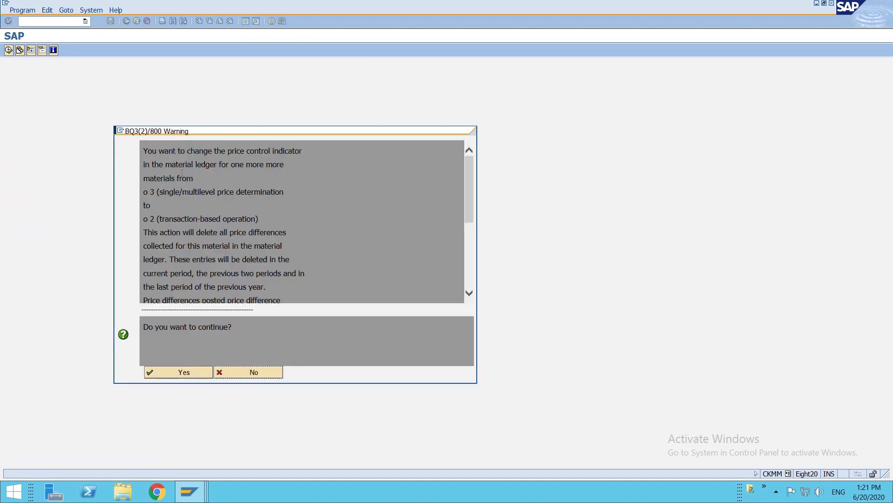
click(193, 370)
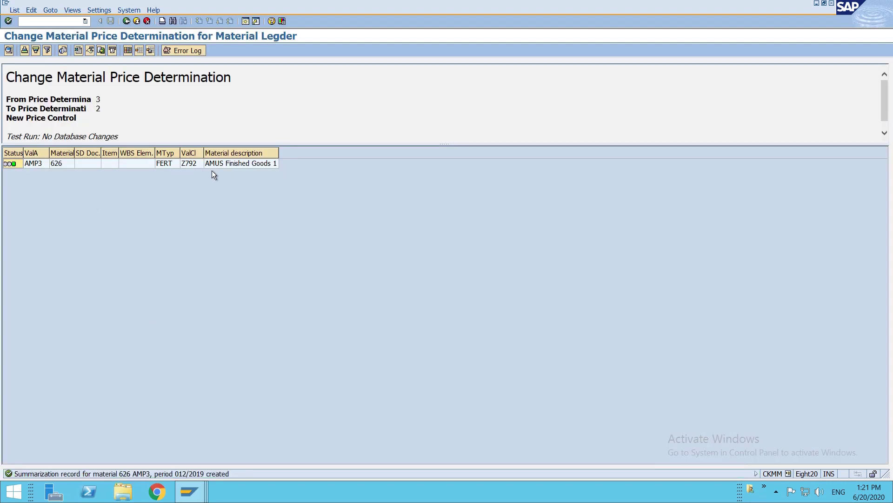
key(F3)
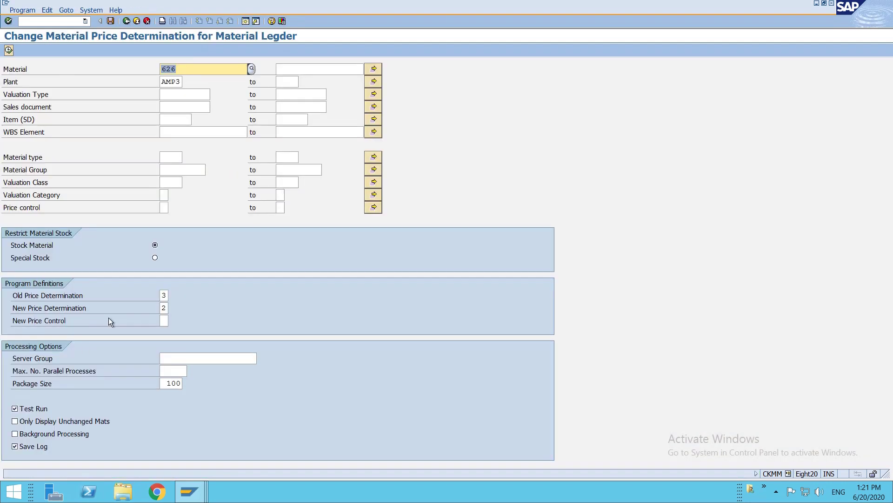
- Turn off the test run option and execute the change of material 626 from price determination 3 to 2, accepting the warning
click(28, 408)
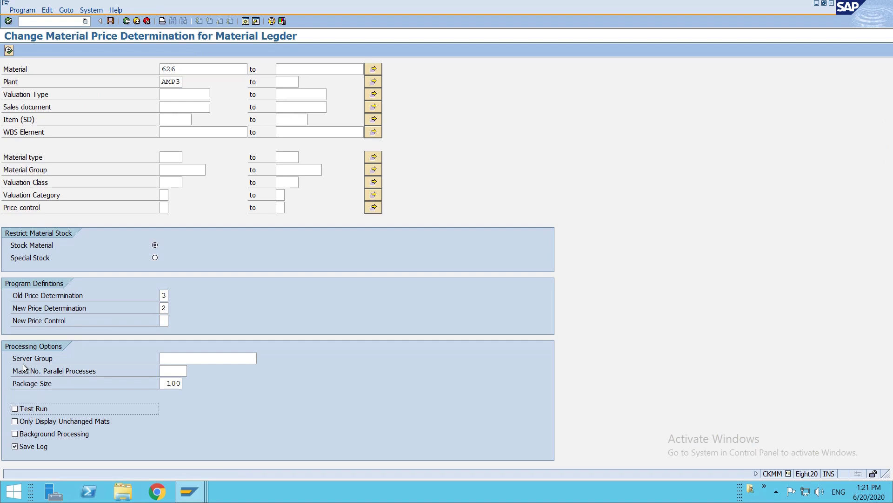
click(8, 49)
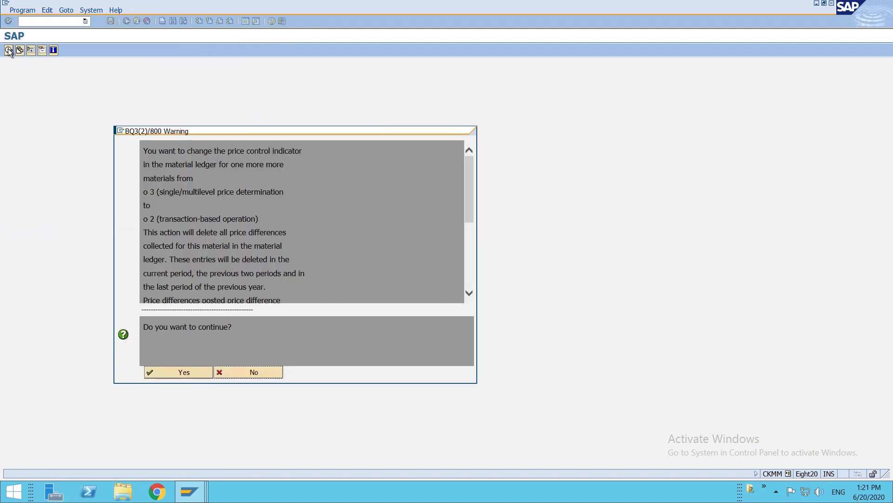
click(194, 375)
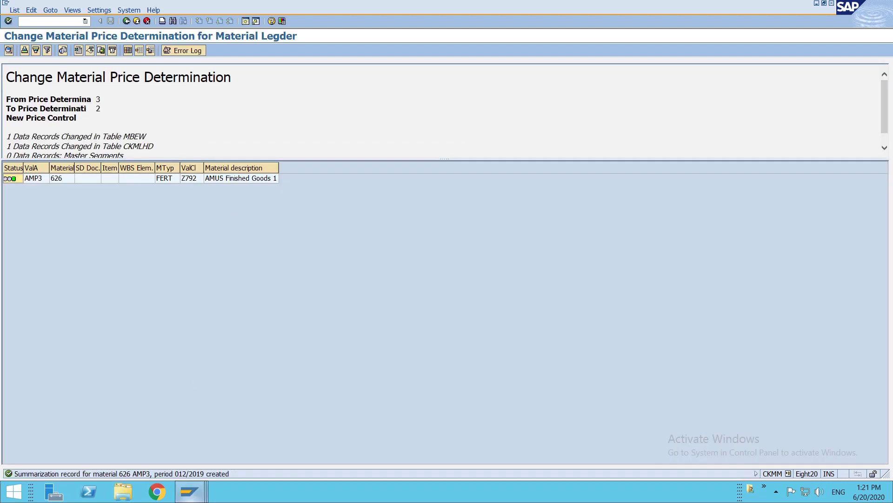
- Redisplay the Accounting 1 view of material 626 for plant AMP3 to check its price determination
mouse_move(190, 491)
click(289, 440)
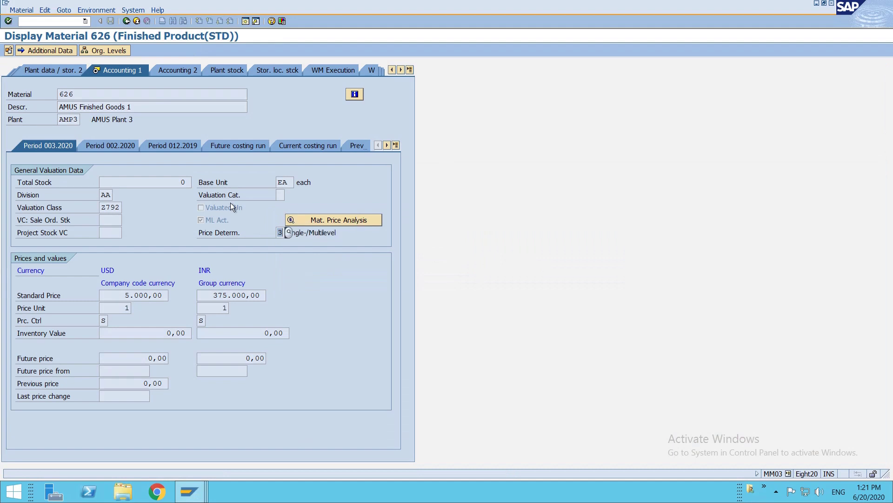
key(F3)
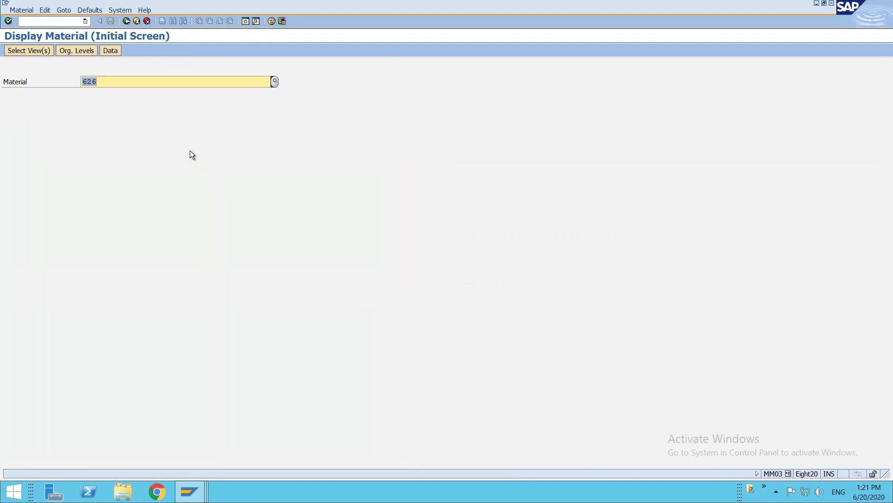
key(Return)
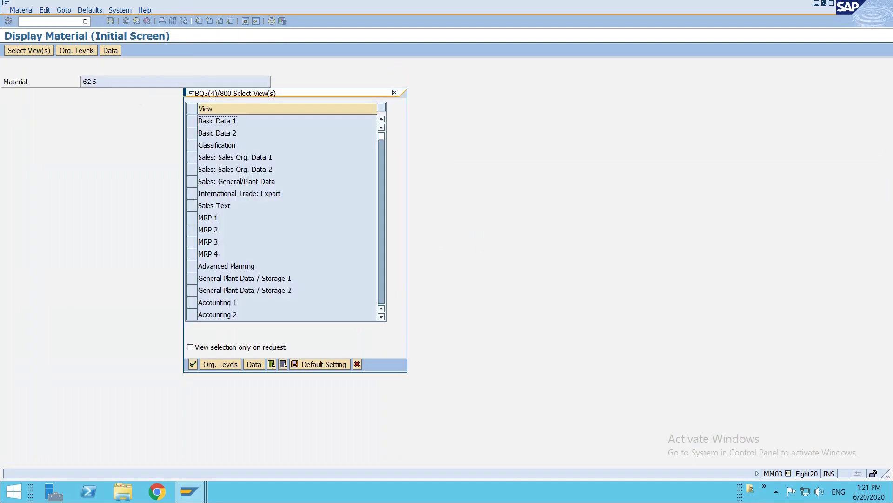
click(194, 303)
click(193, 364)
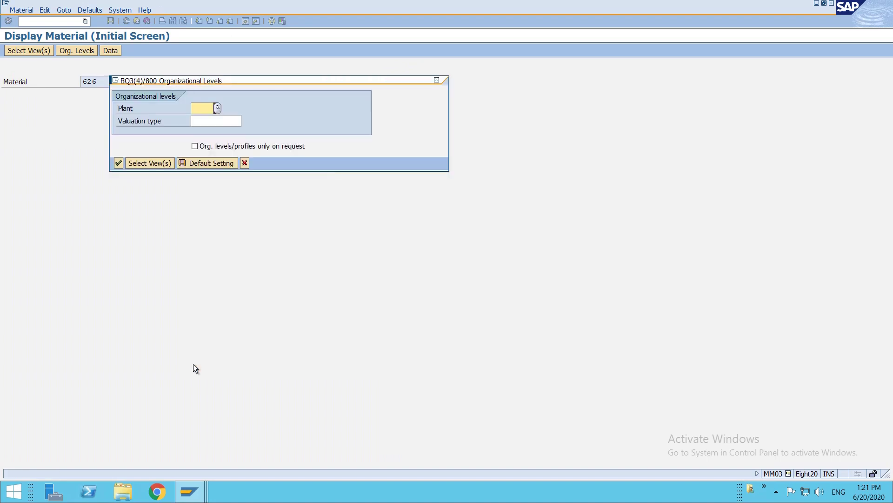
text(amp3)
key(Return)
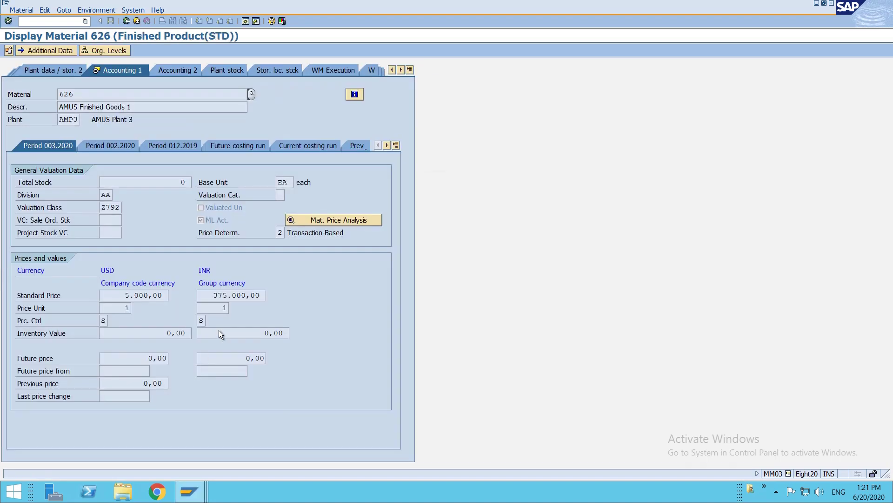
- Compare the AMP3 price determination and binding setting in the material ledger activation with the Accounting 1 view of material 626
key(alt+Tab)
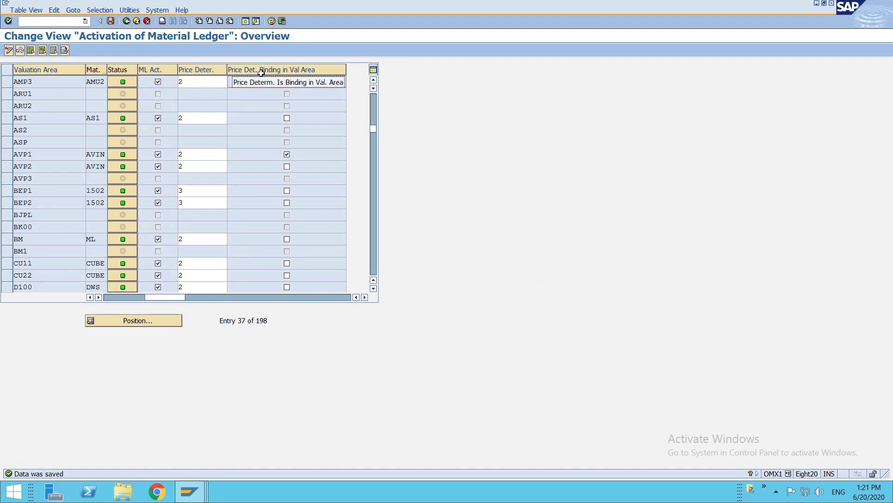
click(200, 86)
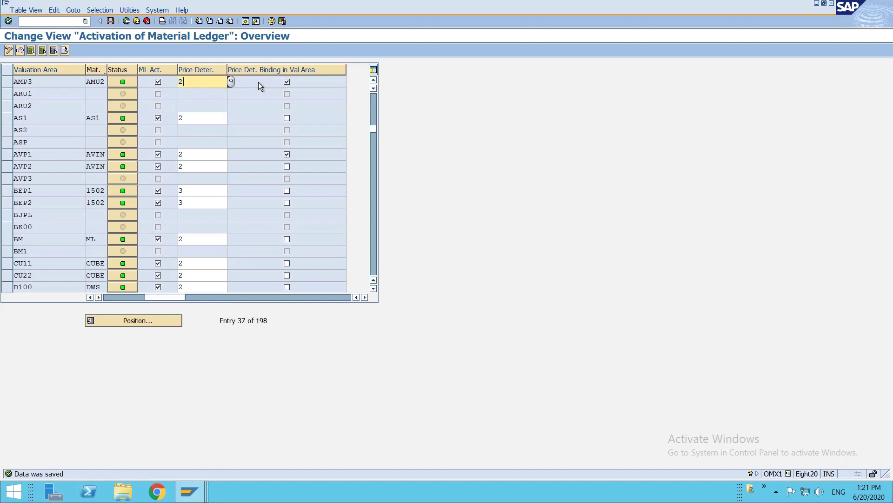
click(205, 491)
click(326, 426)
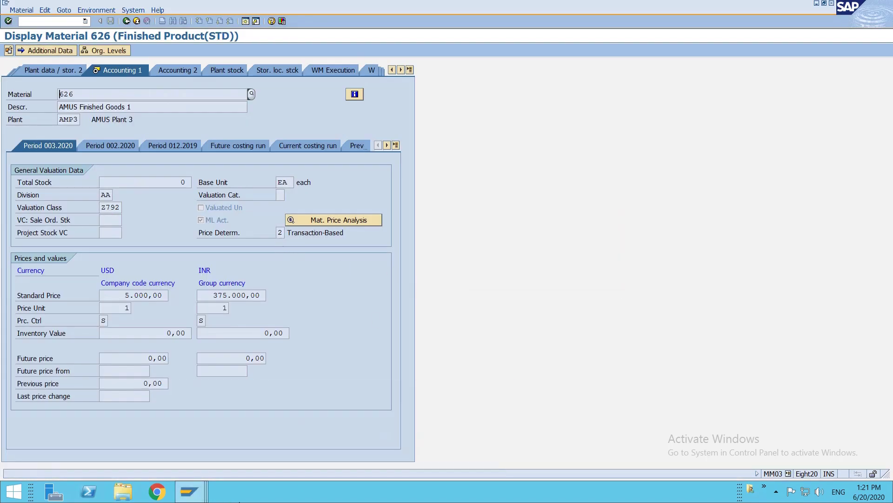
- Return to the price determination change and set old price determination 2, new price determination 3 and new price control S
click(205, 491)
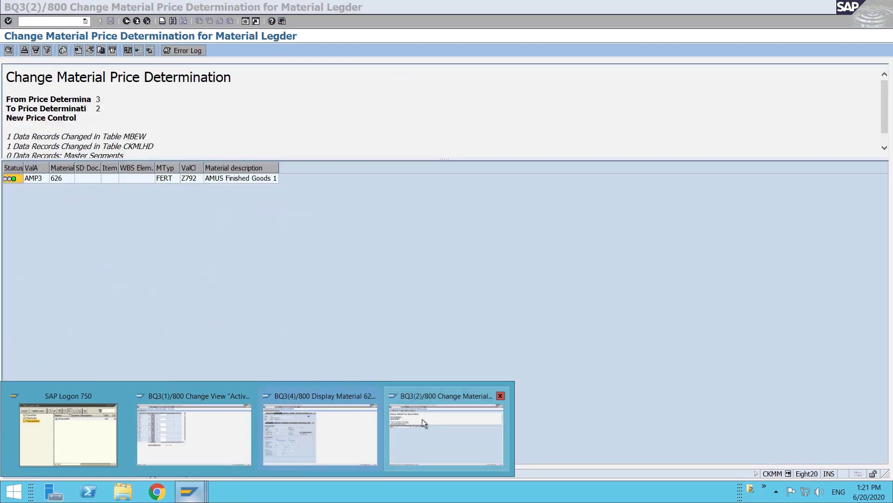
click(422, 419)
key(F3)
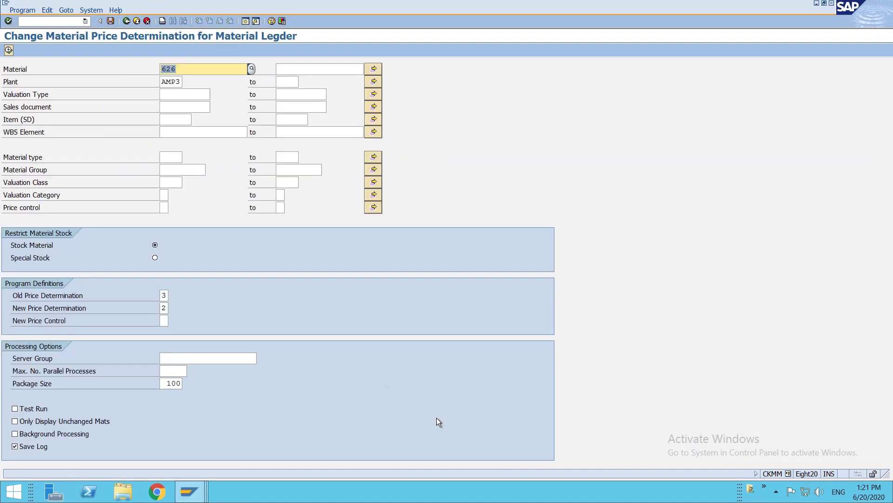
click(165, 295)
text(2)
key(Tab)
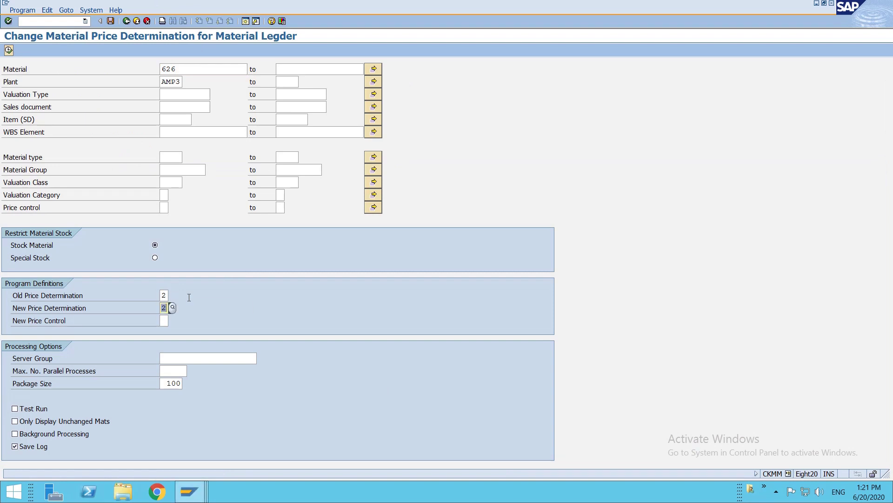
text(3)
key(Tab)
text(S)
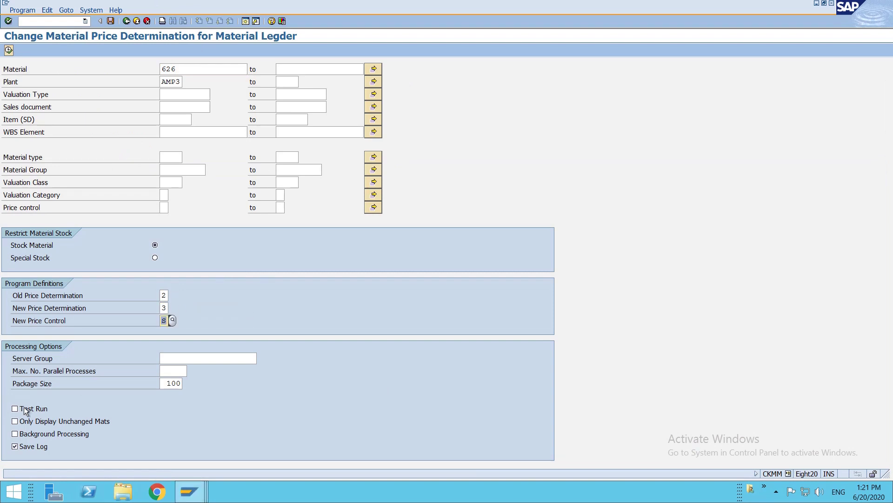
- Execute the change of material 626 from 2 to 3 as a test run and examine the result's remark for AMP3
click(23, 409)
click(9, 50)
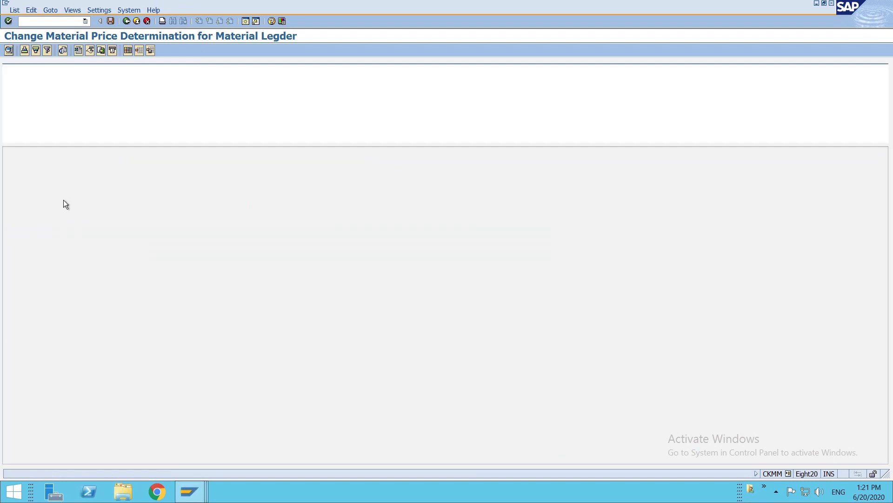
click(187, 165)
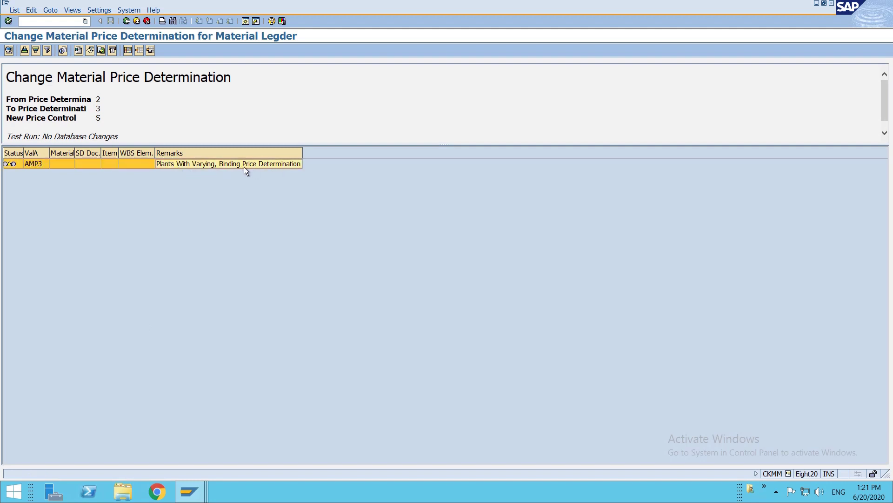
key(alt+Tab)
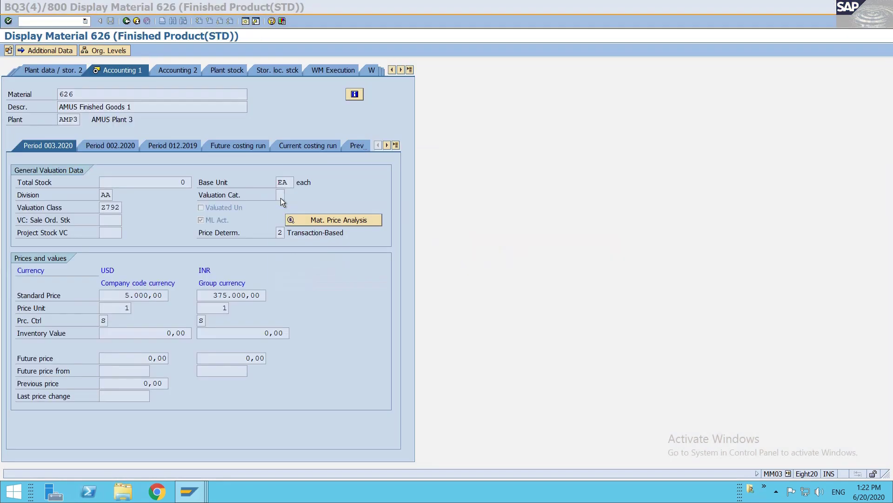
key(alt+Tab)
key(alt+Tab)
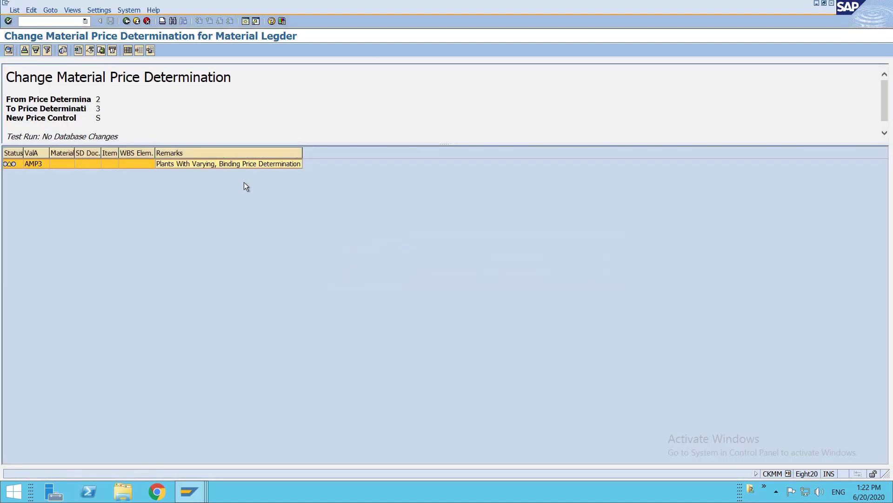
- Return to the selection screen, turn off the test run option and execute the change from price determination 2 to 3
key(F3)
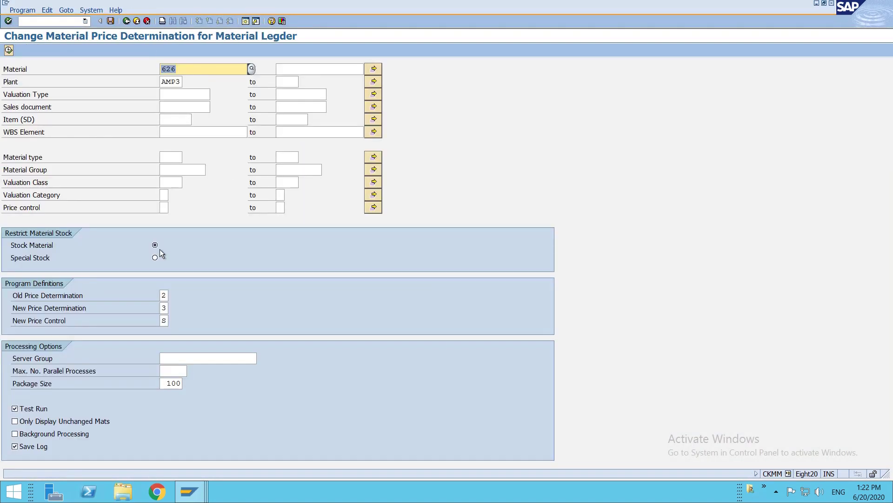
click(22, 412)
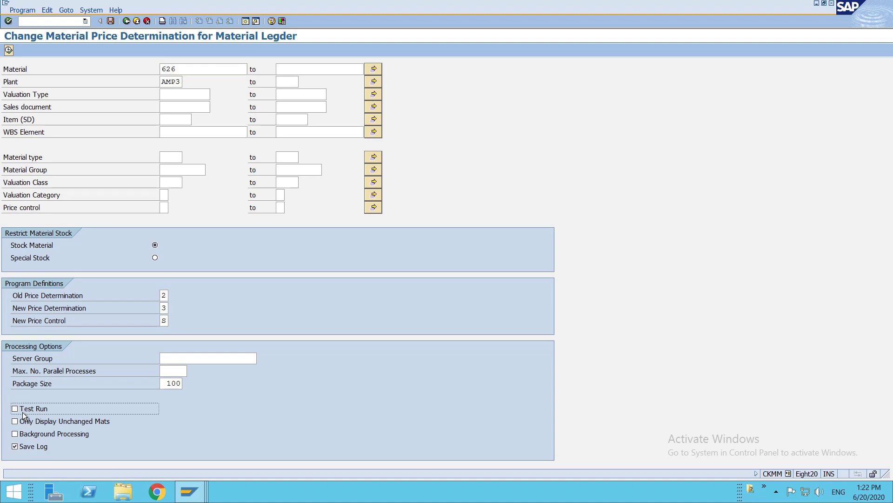
click(9, 51)
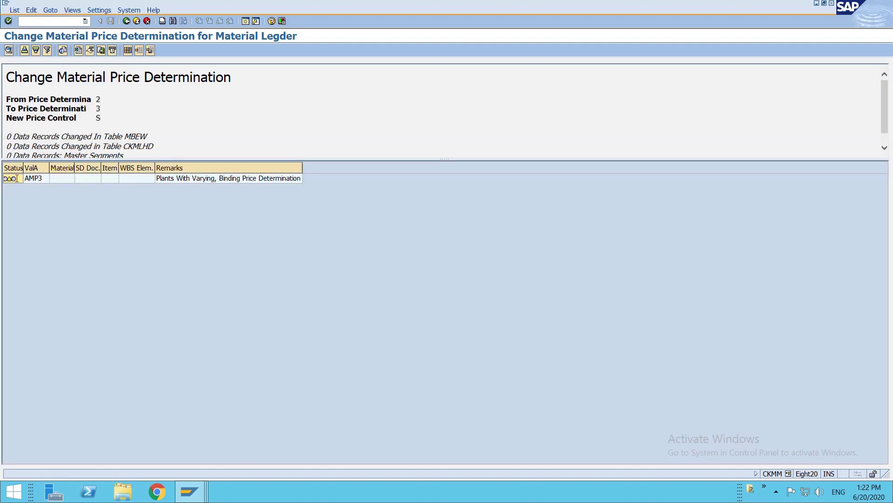
- Leave the price determination change result, switch to the display of material 626 and reopen its view selection
key(F3)
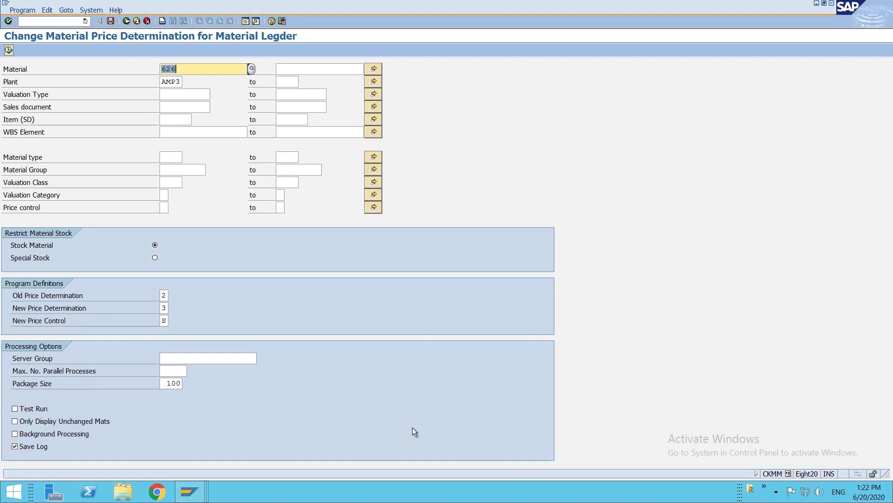
mouse_move(190, 492)
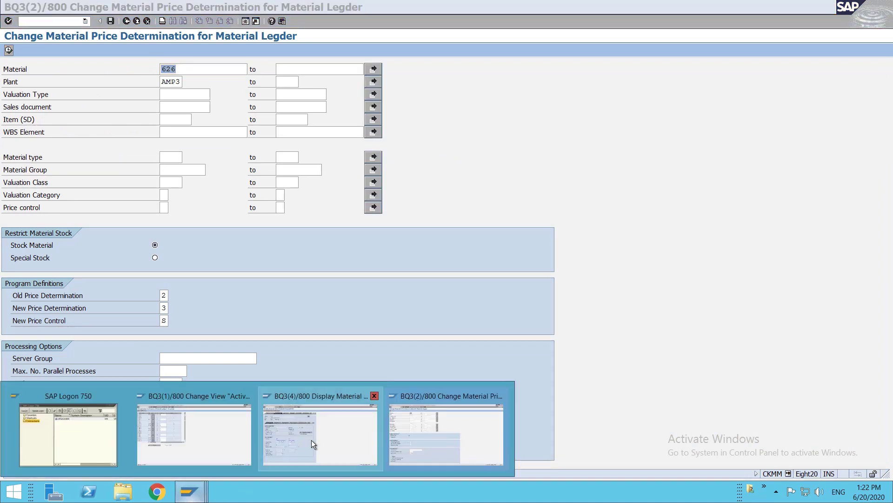
click(312, 440)
key(F3)
key(Return)
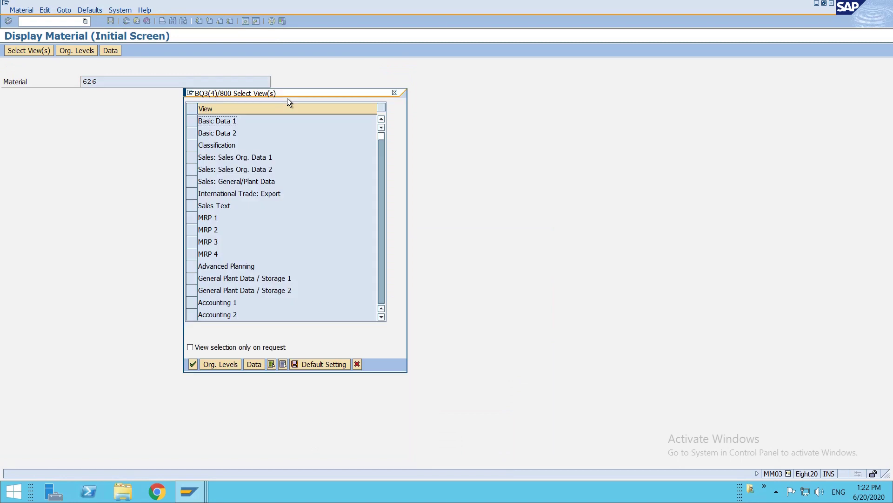
- Display the Accounting 1 view of material 626 for plant AMP3, check its price determination and return to the price determination change
click(200, 303)
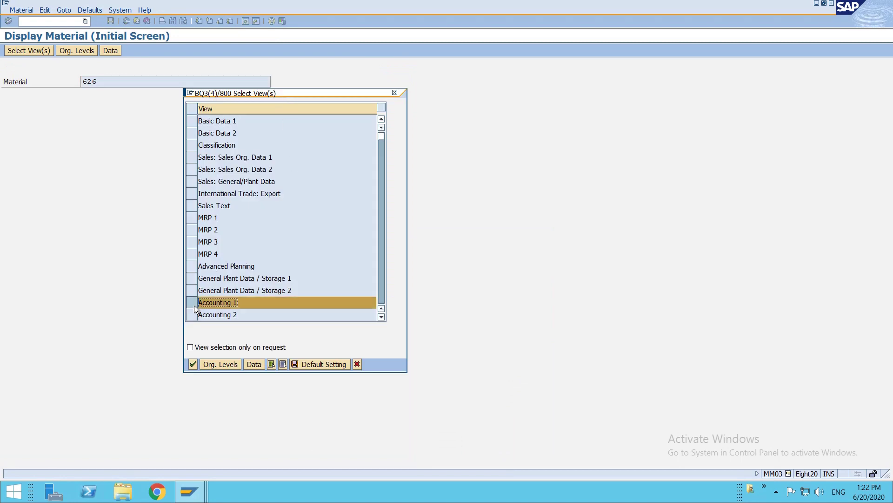
click(193, 364)
text(AMP3)
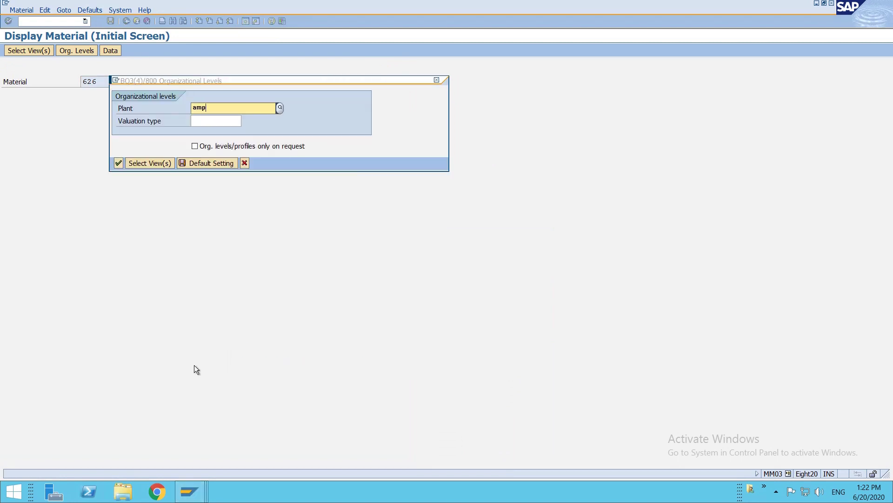
key(Return)
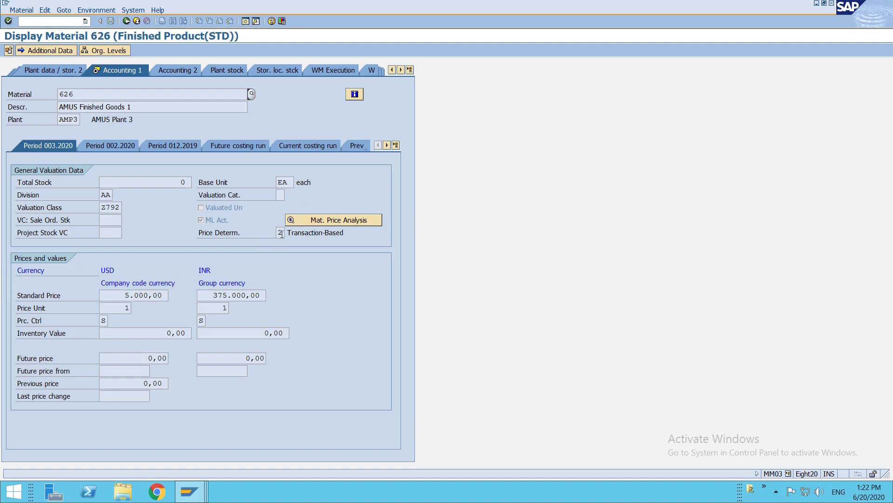
click(280, 233)
click(278, 279)
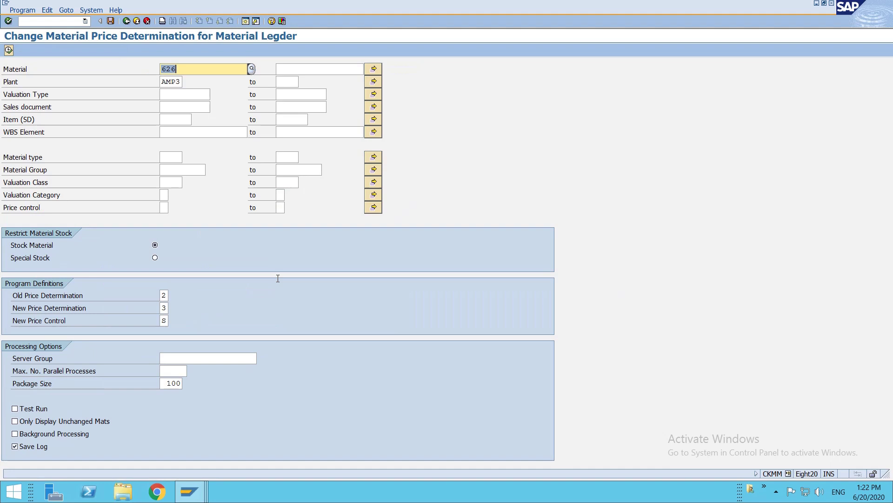
mouse_move(579, 19)
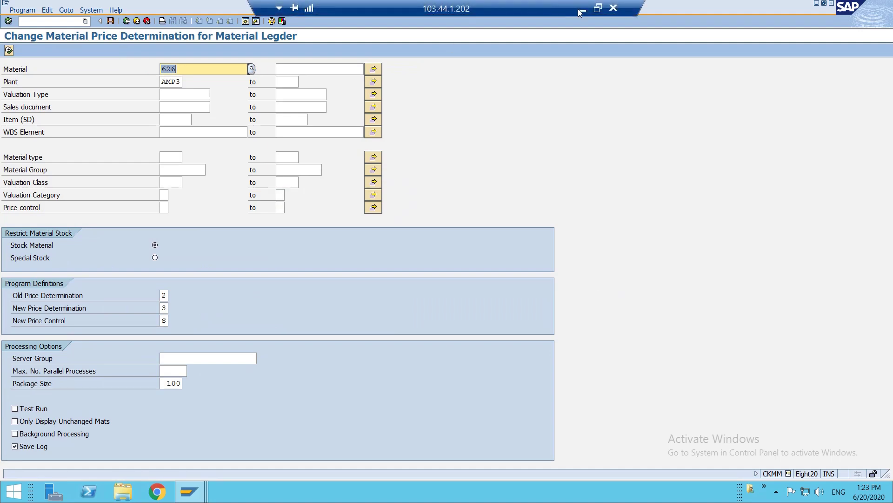